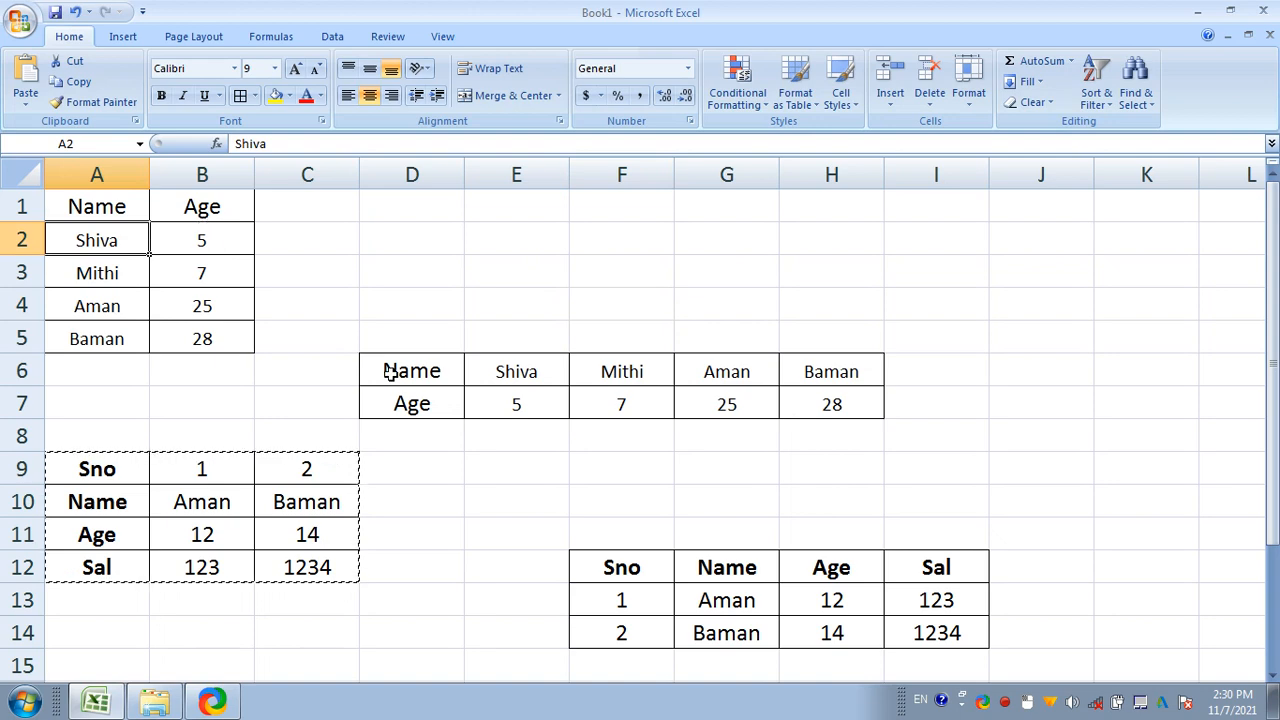
{"action": "left_click", "coordinate": [103, 271]}
{"action": "left_click", "coordinate": [401, 392]}
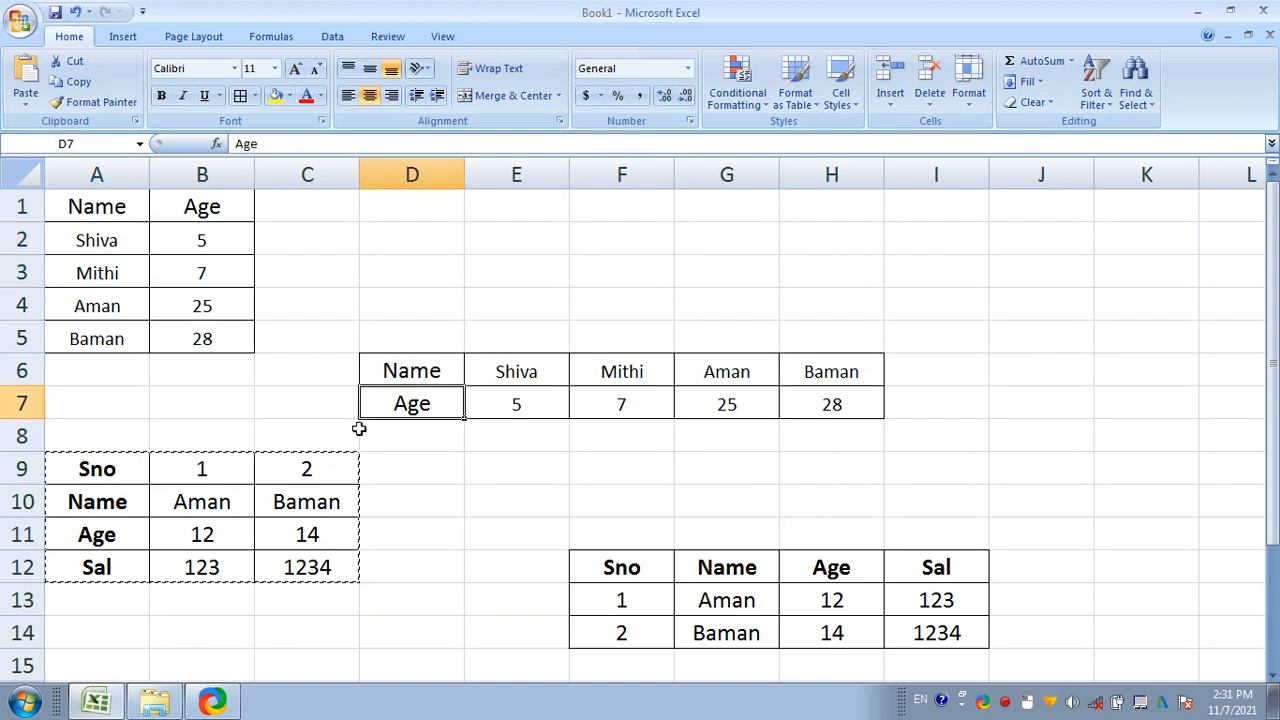
{"action": "left_click", "coordinate": [312, 495]}
{"action": "left_click", "coordinate": [784, 603]}
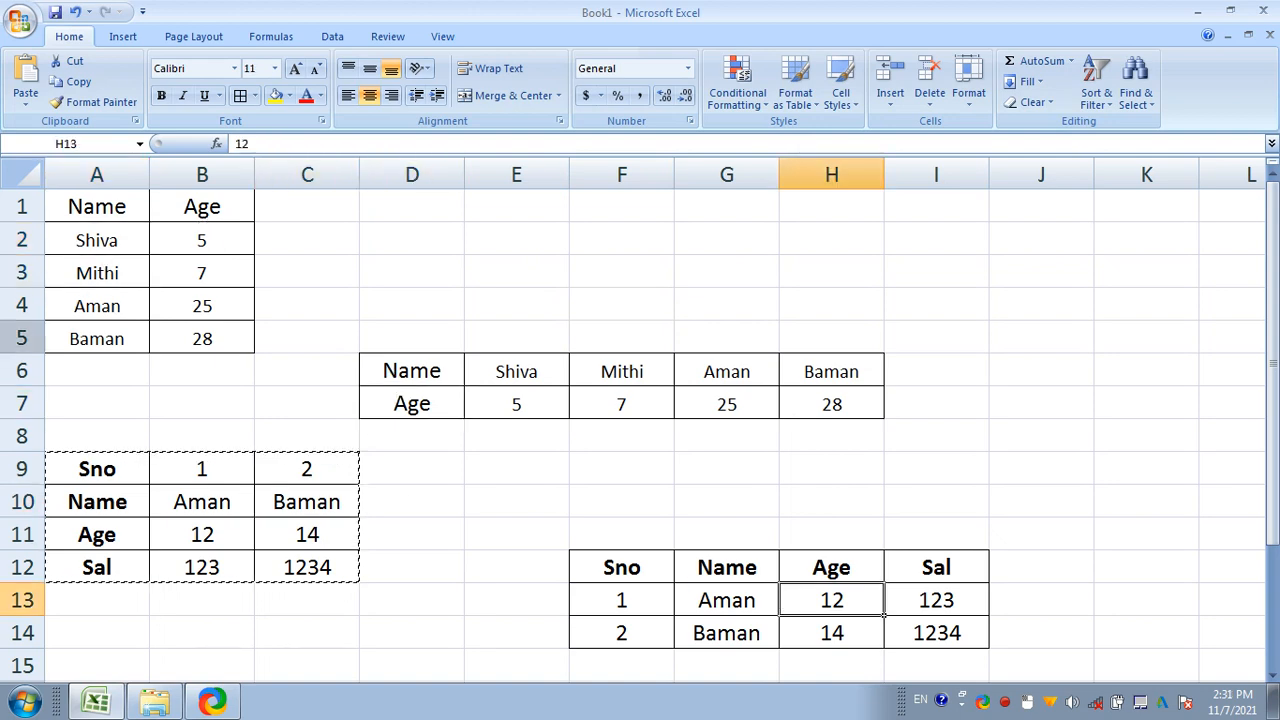
{"action": "left_click", "coordinate": [96, 252]}
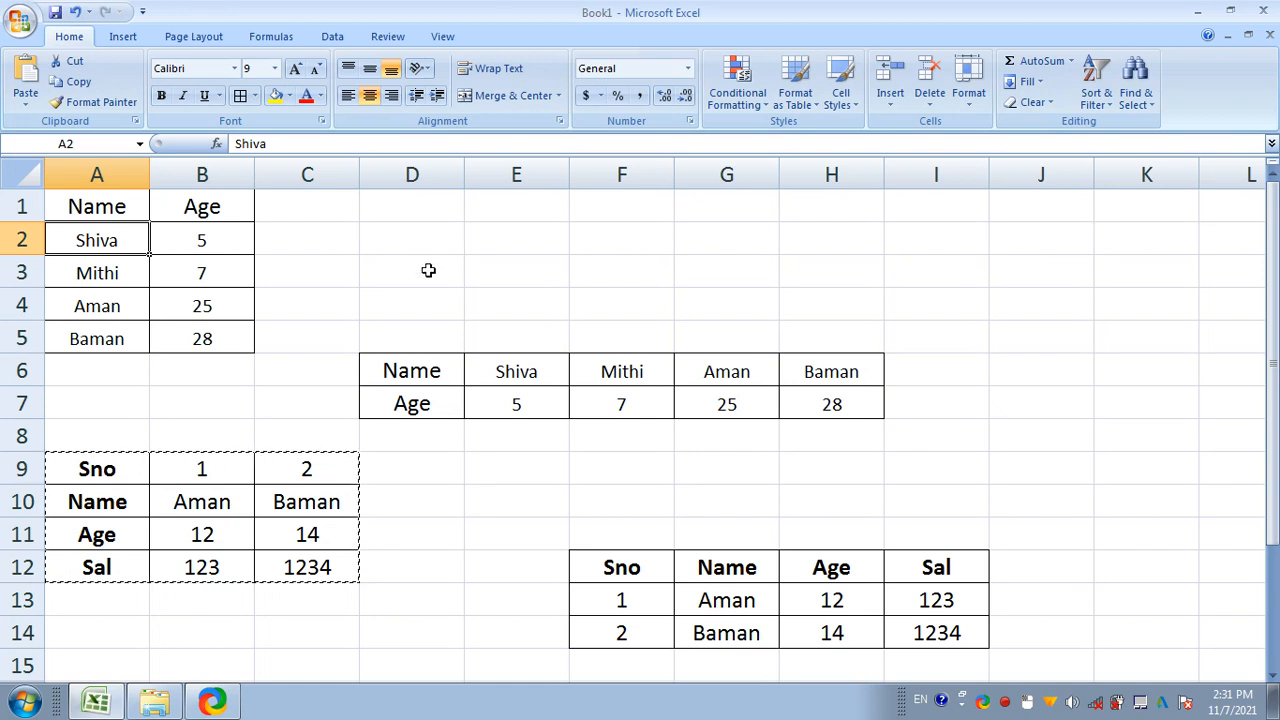
{"action": "left_click", "coordinate": [294, 283]}
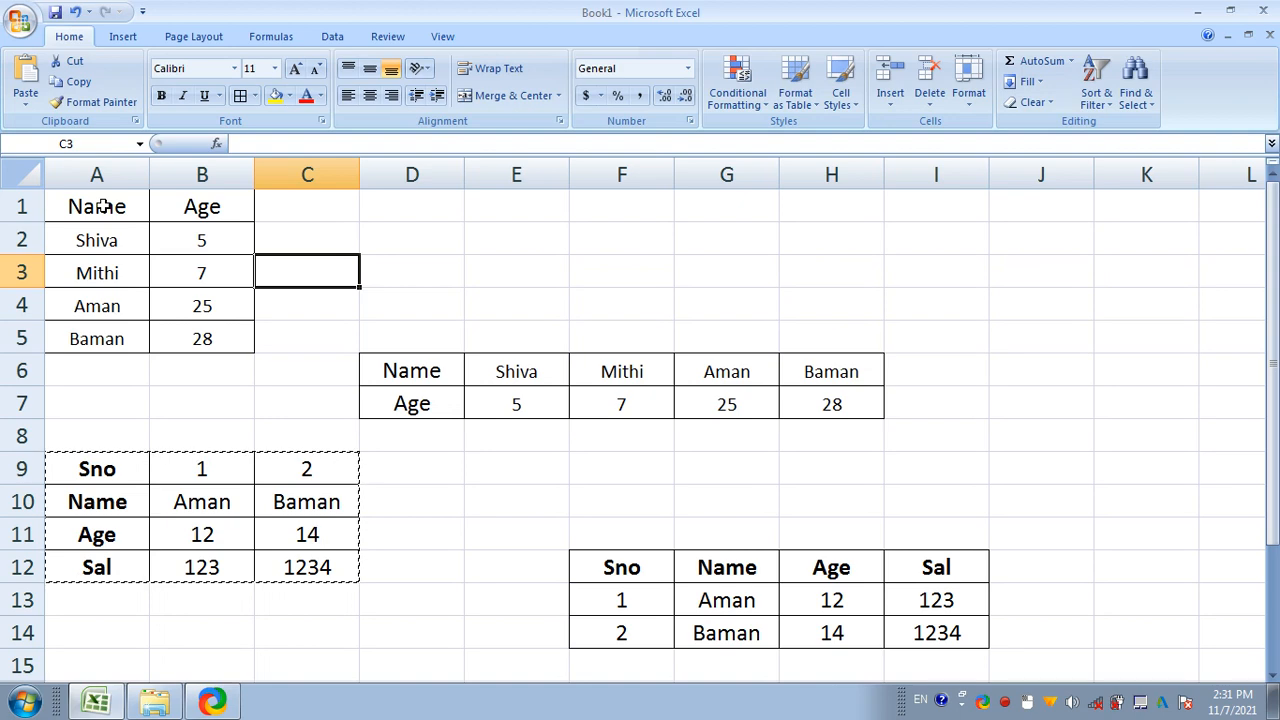
{"action": "left_click_drag", "start_coordinate": [103, 206], "coordinate": [967, 674]}
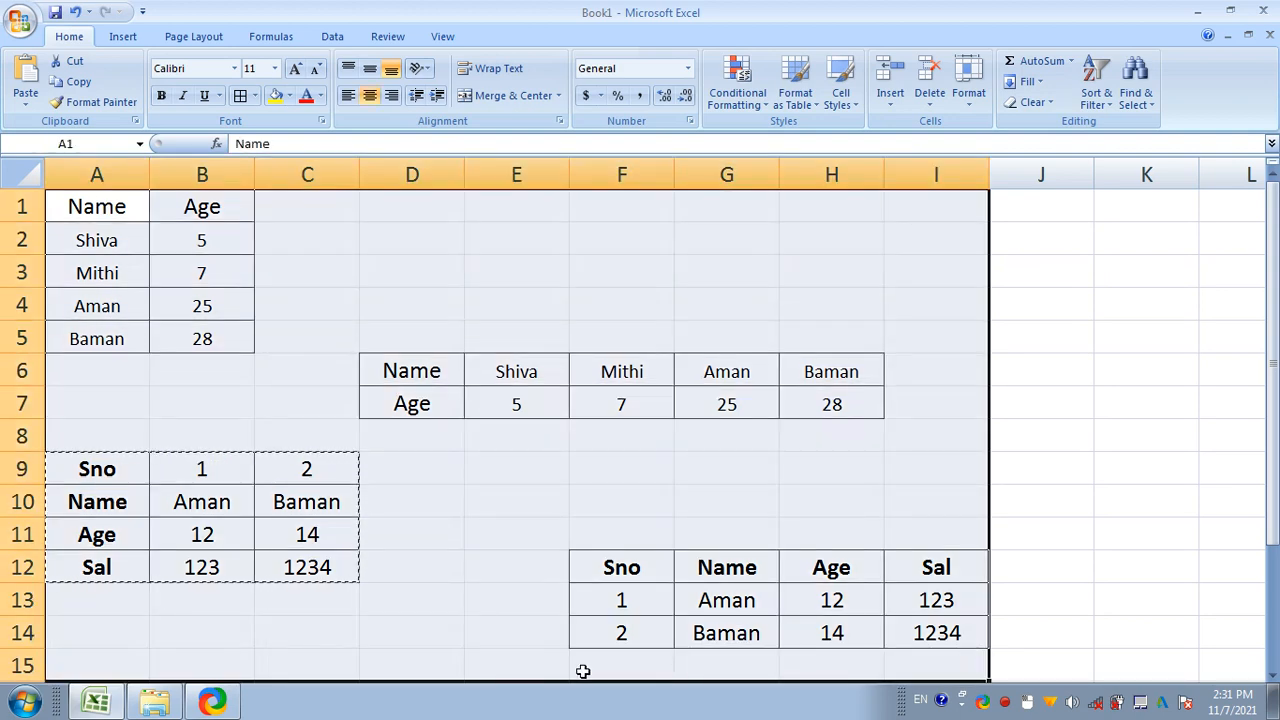
{"action": "left_click", "coordinate": [808, 465]}
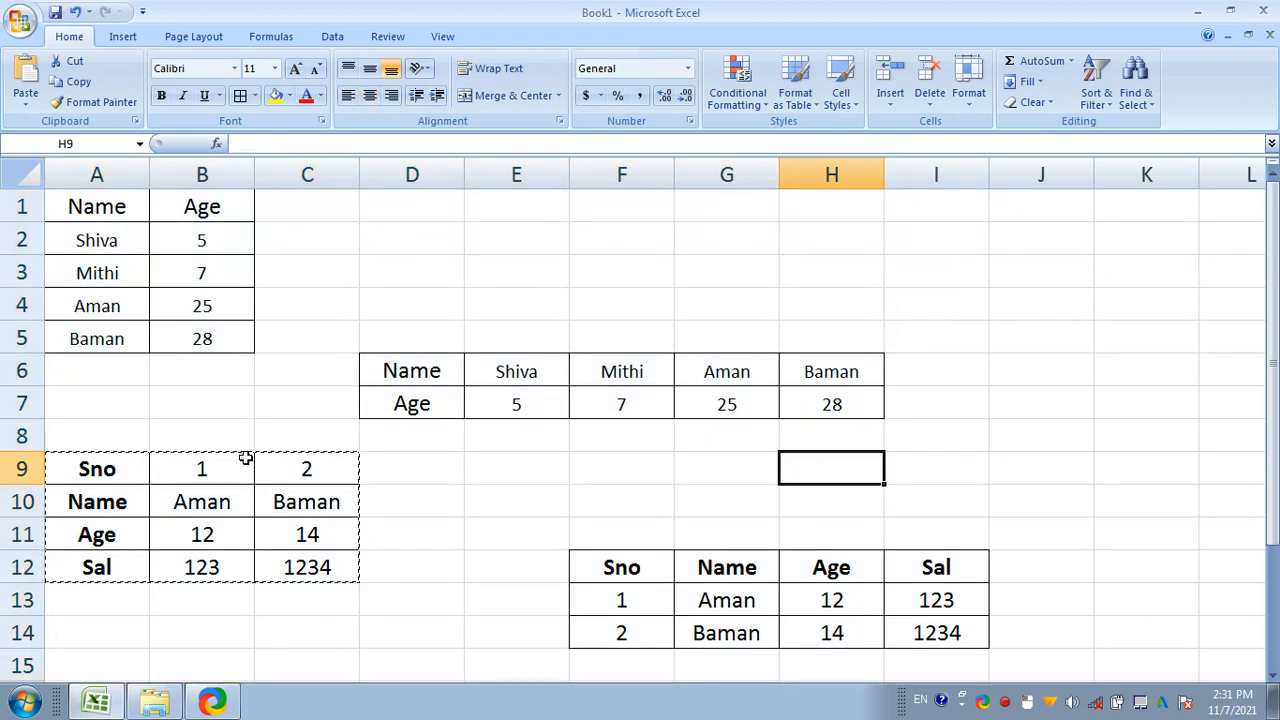
- Delete all cells of the worksheet to remove the existing tables
{"action": "left_click", "coordinate": [28, 177]}
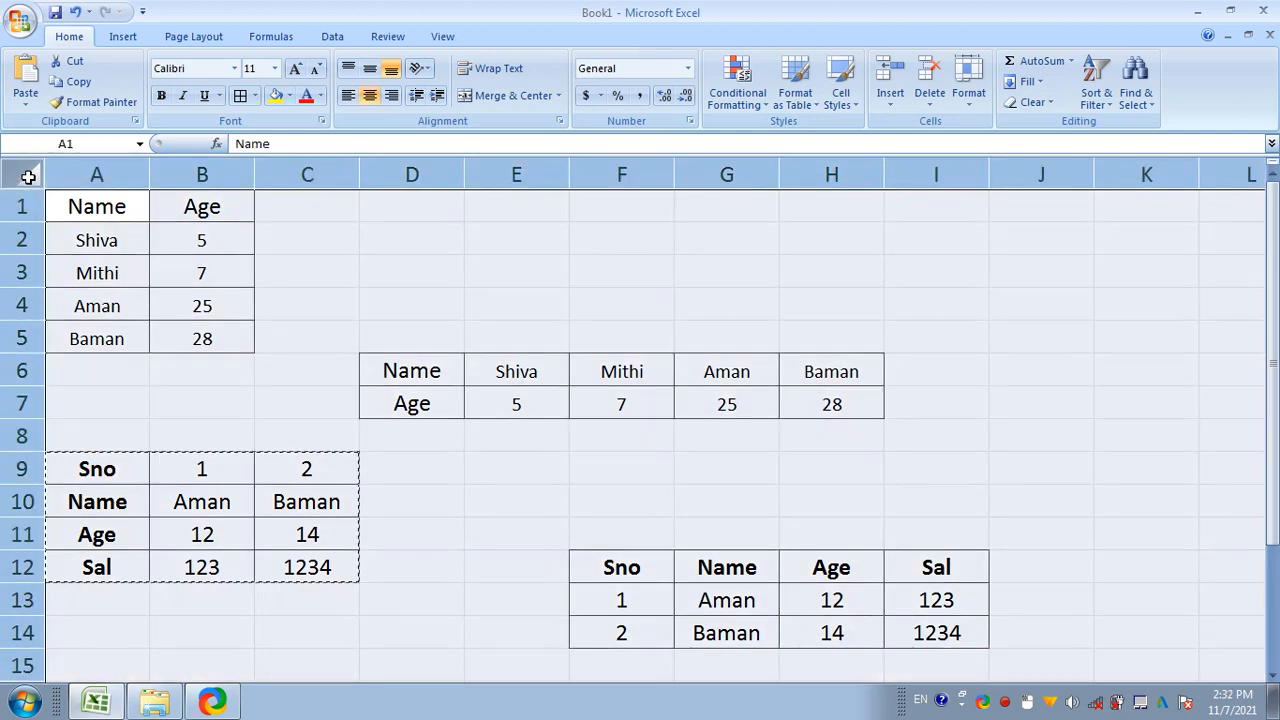
{"action": "right_click", "coordinate": [28, 177]}
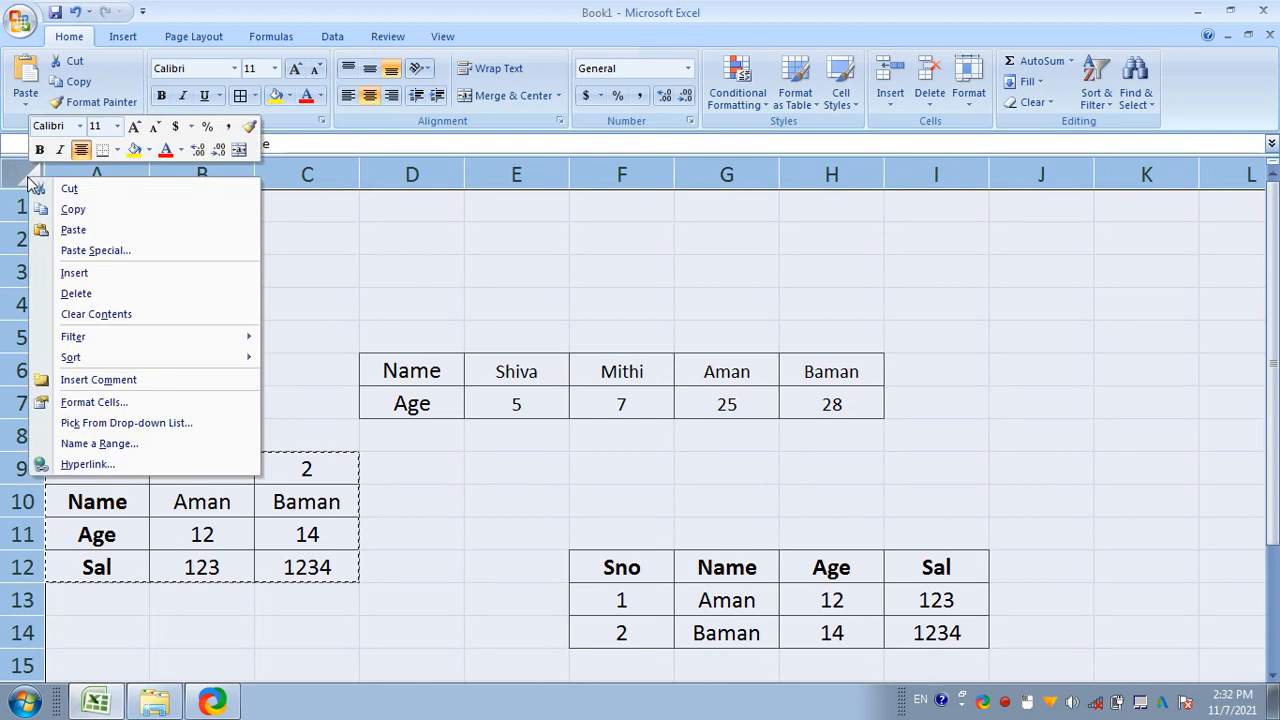
{"action": "left_click", "coordinate": [72, 293]}
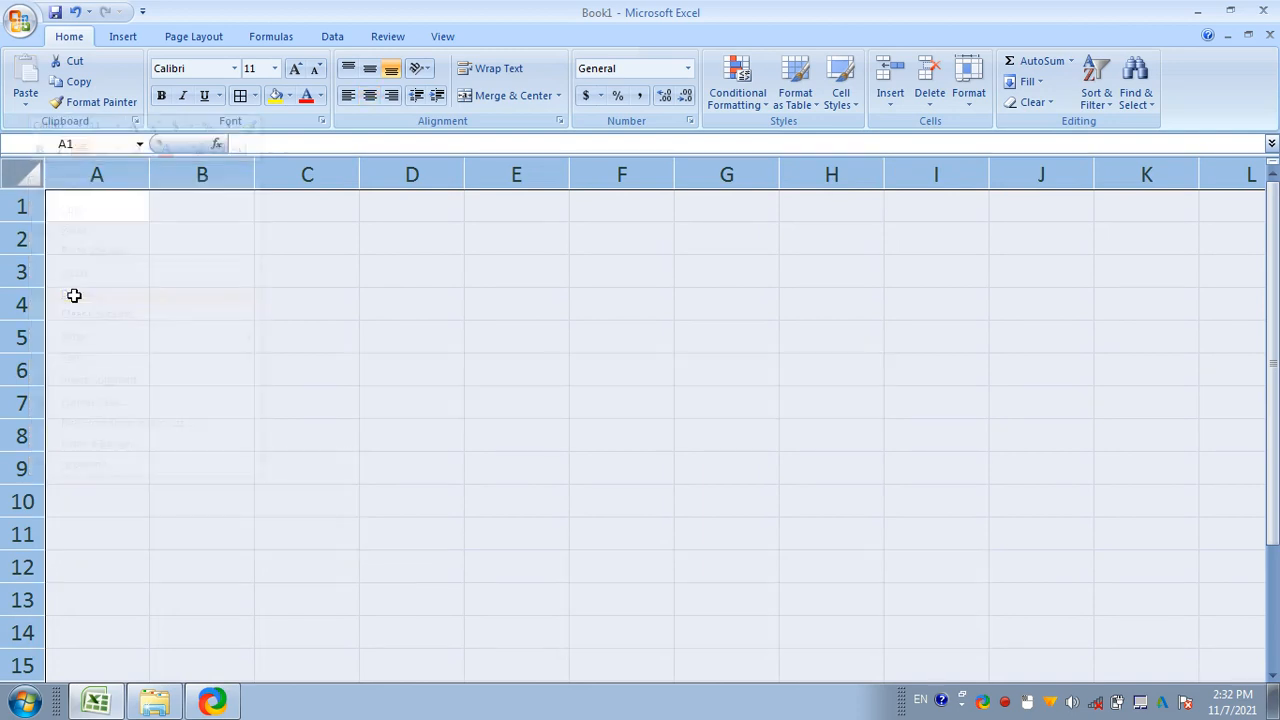
{"action": "left_click", "coordinate": [419, 345]}
{"action": "left_click", "coordinate": [467, 333]}
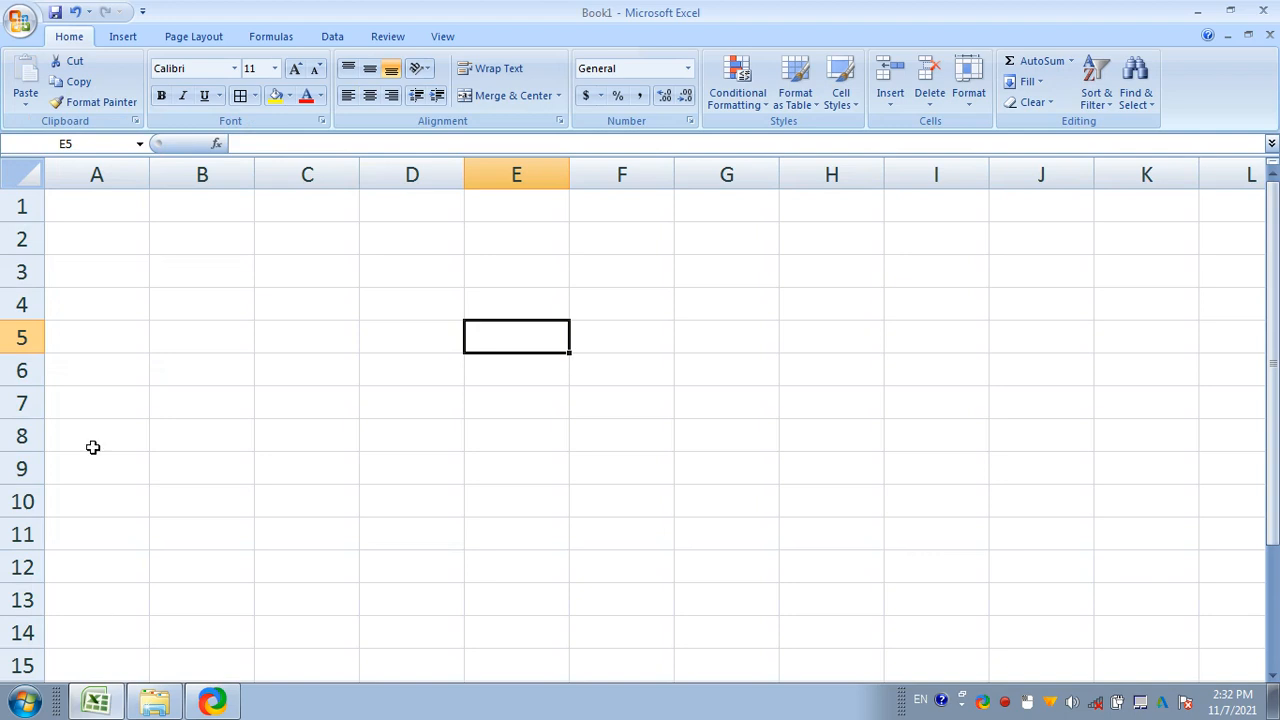
{"action": "left_click", "coordinate": [28, 173]}
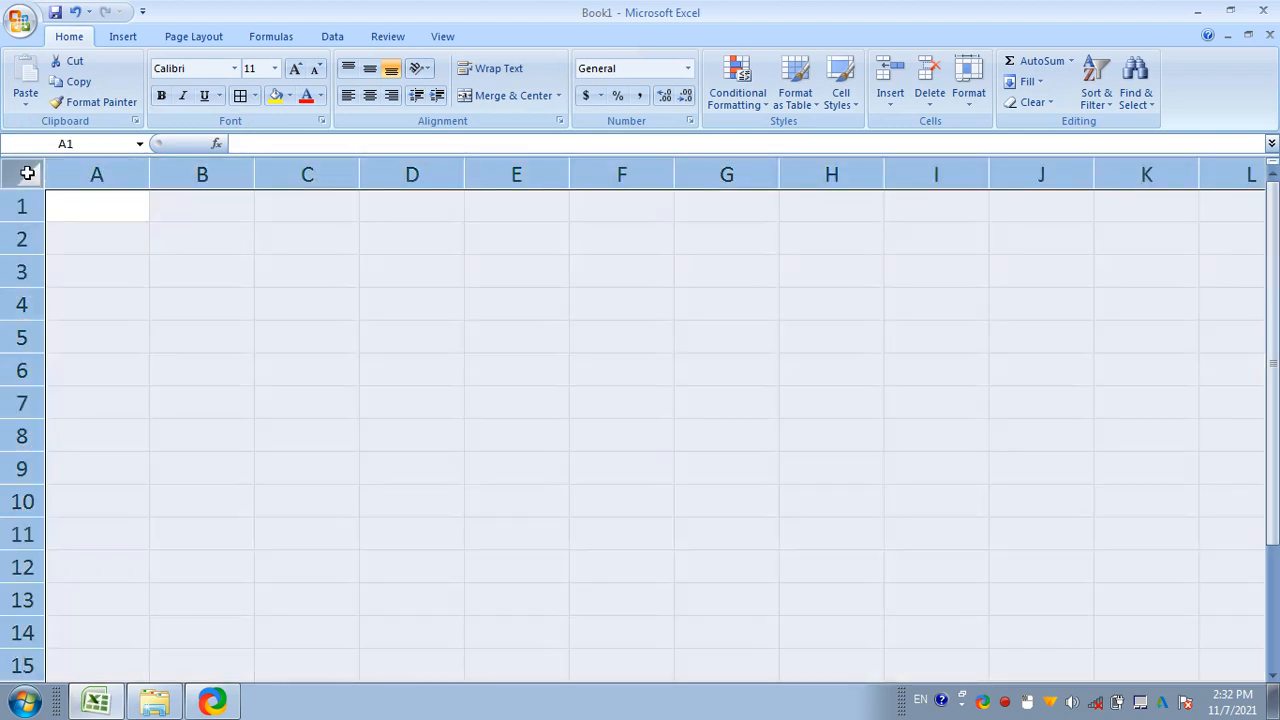
{"action": "left_click", "coordinate": [276, 318]}
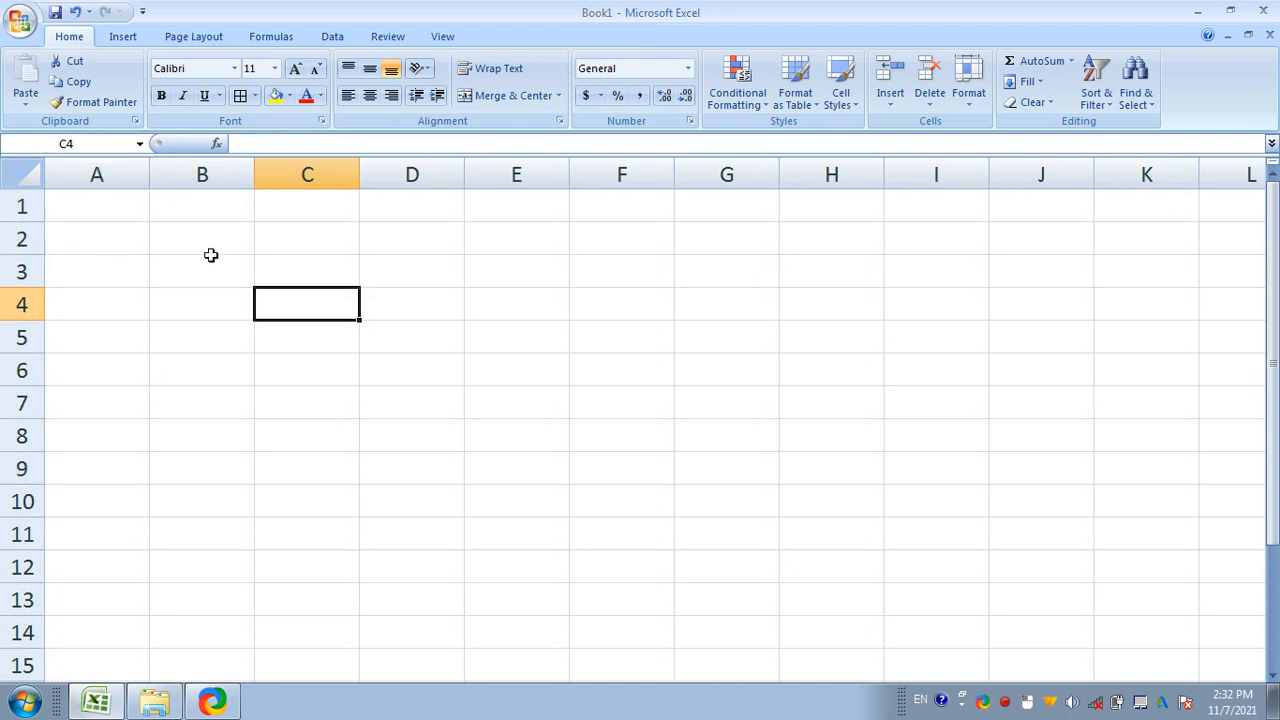
- Enter the column headings Sno in A1 and Price in B1
{"action": "left_click", "coordinate": [80, 202]}
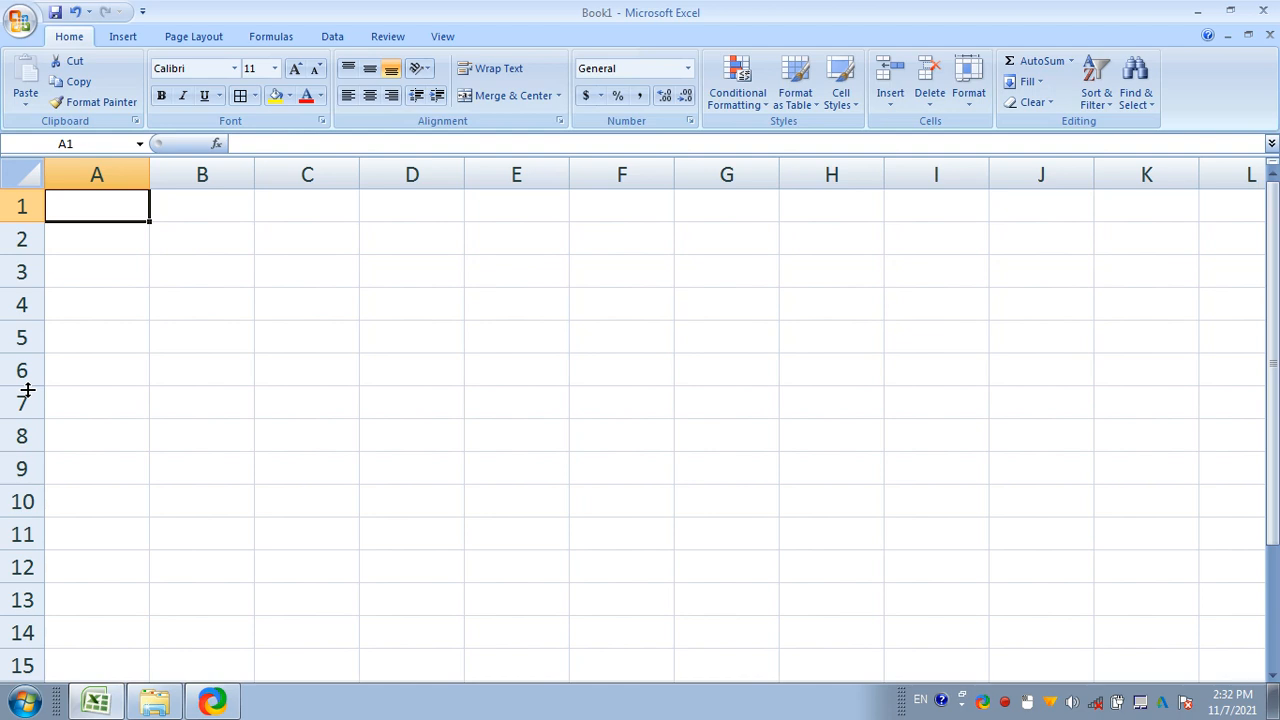
{"action": "type", "text": "Sno"}
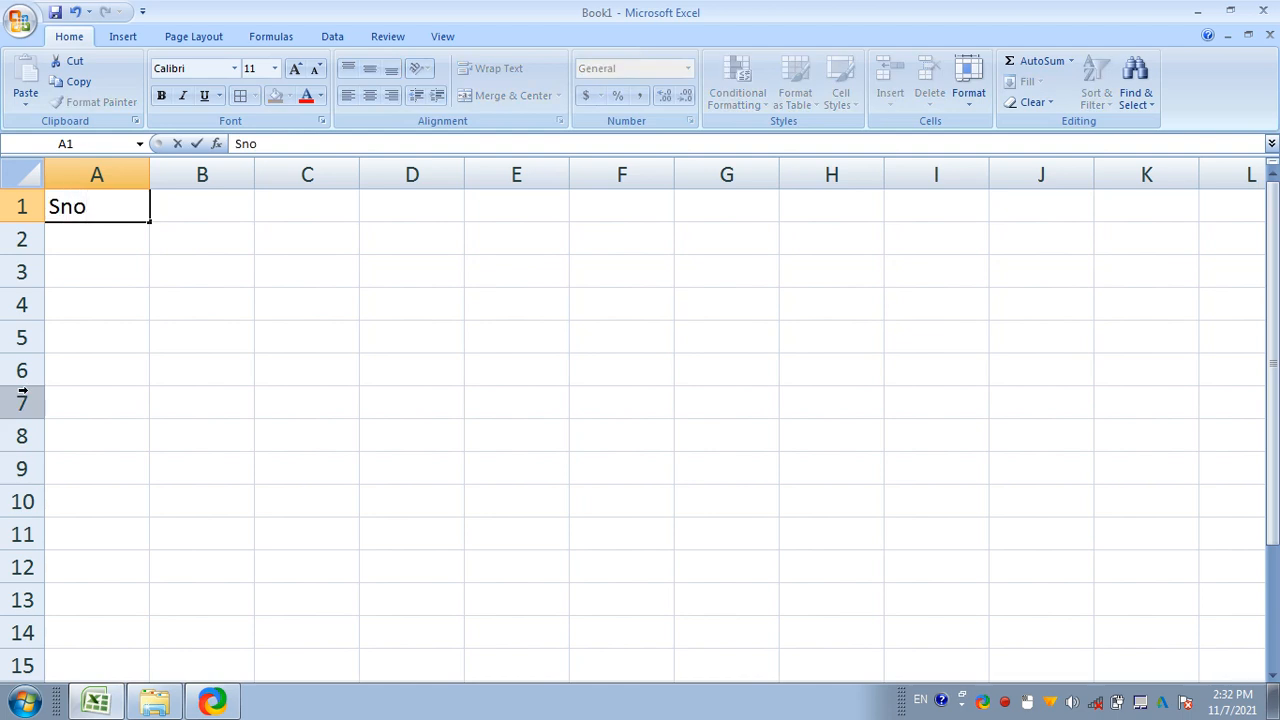
{"action": "key", "text": "Tab"}
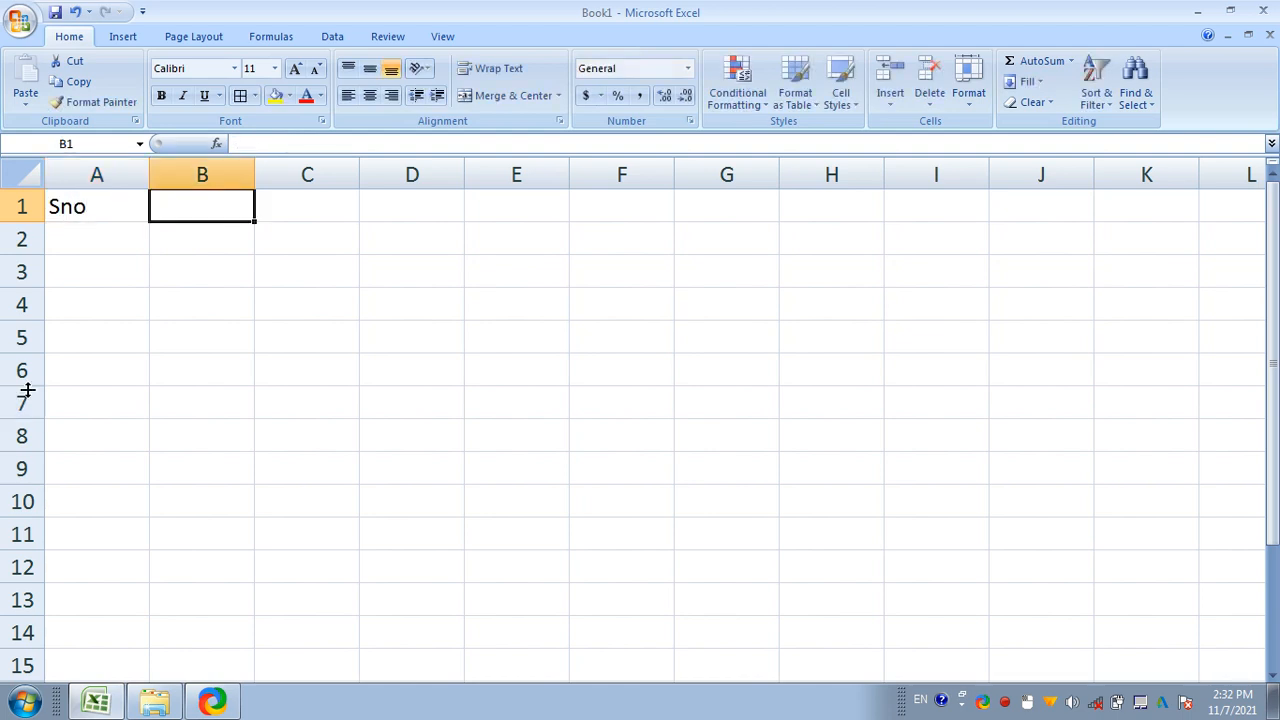
{"action": "type", "text": "Pri"}
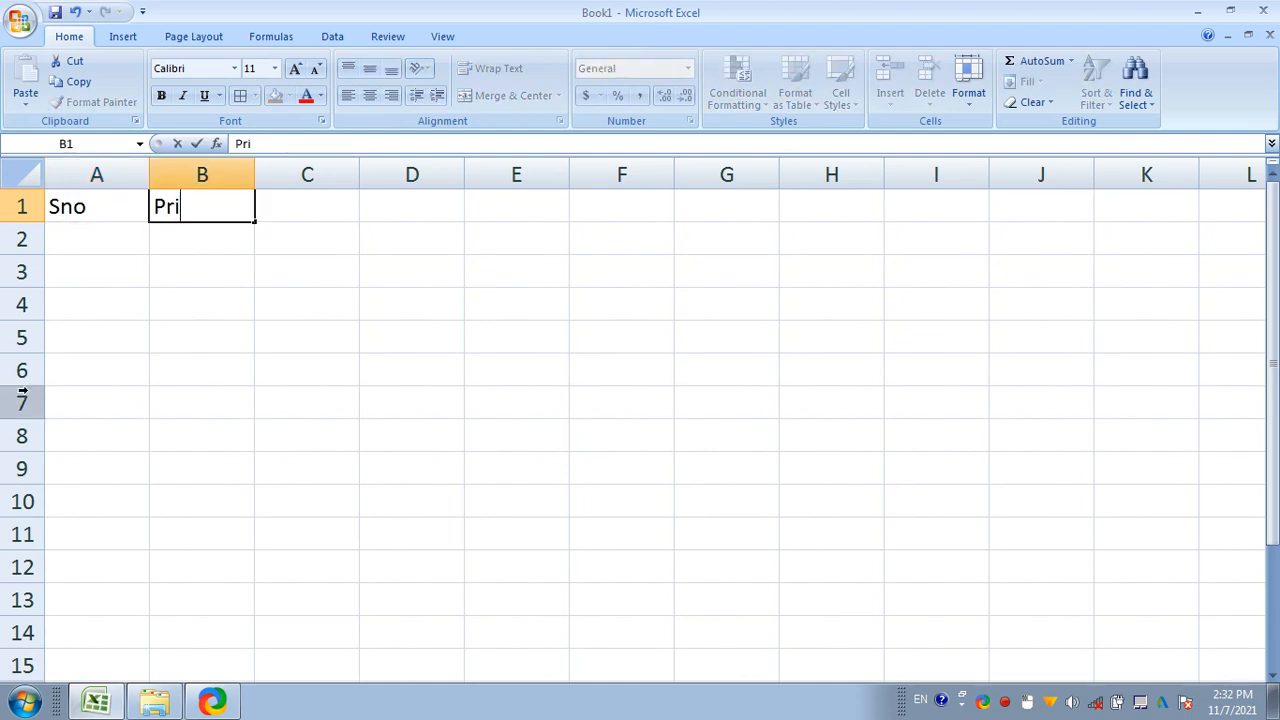
{"action": "type", "text": "ce"}
{"action": "key", "text": "Tab"}
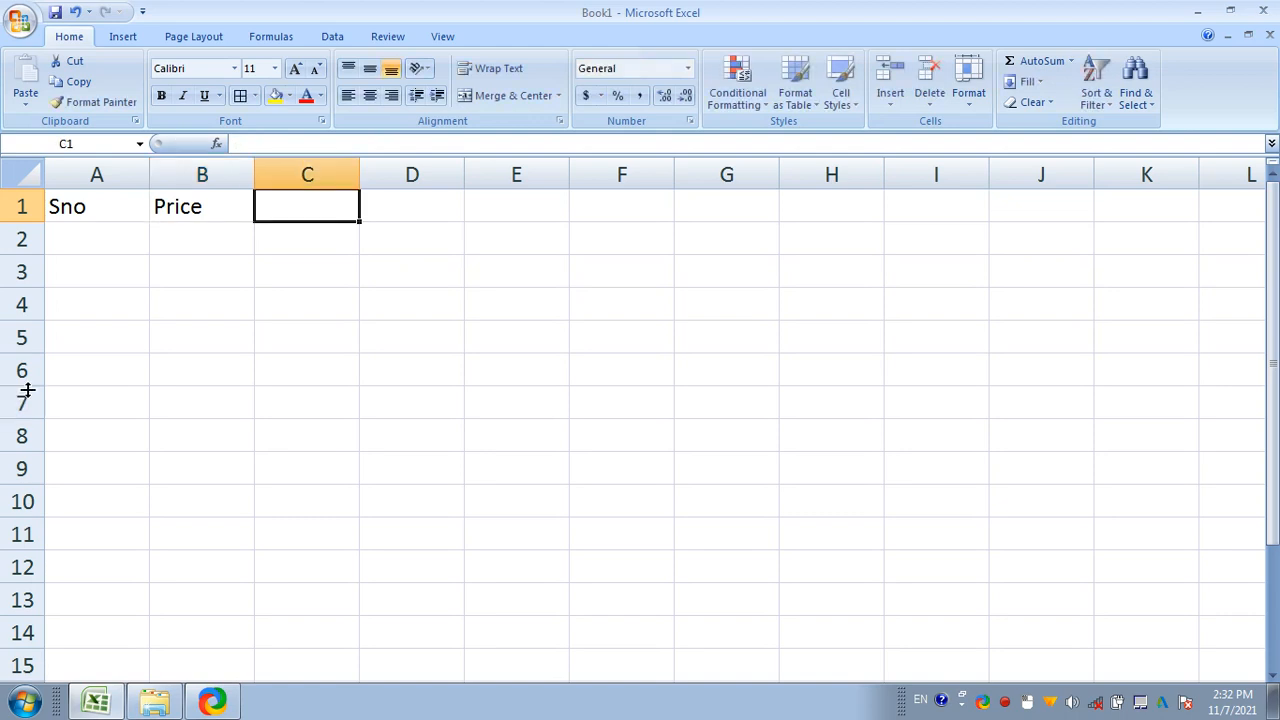
{"action": "key", "text": "Tab"}
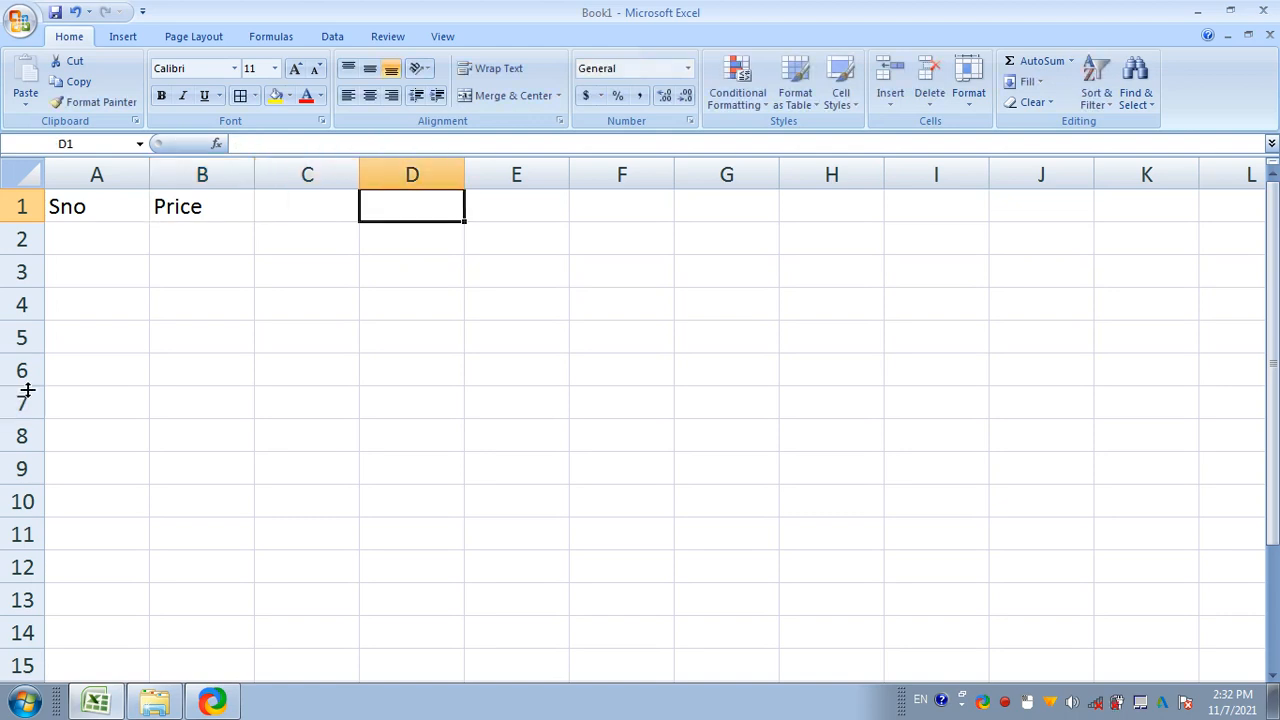
- Enter 1, 2 and 3 in A2:A4 and fill the number series down to 10 in A11
{"action": "key", "text": "Left"}
{"action": "key", "text": "Left"}
{"action": "key", "text": "Left"}
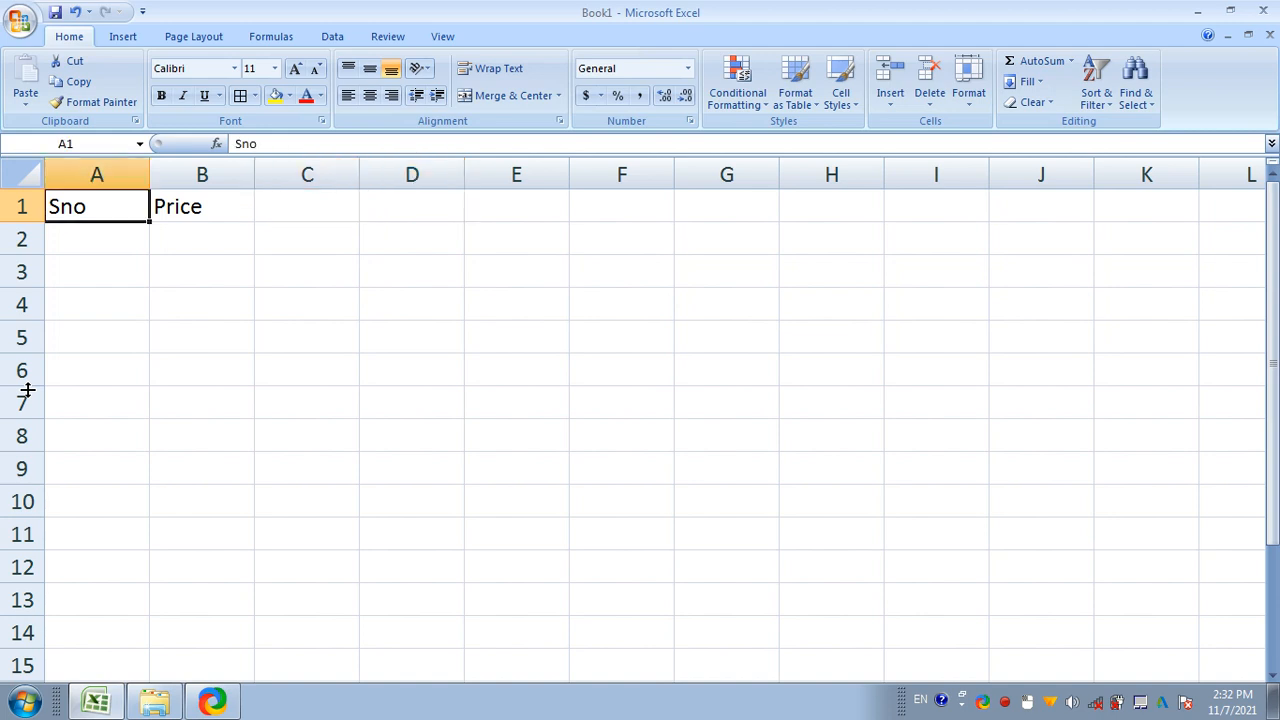
{"action": "key", "text": "Down"}
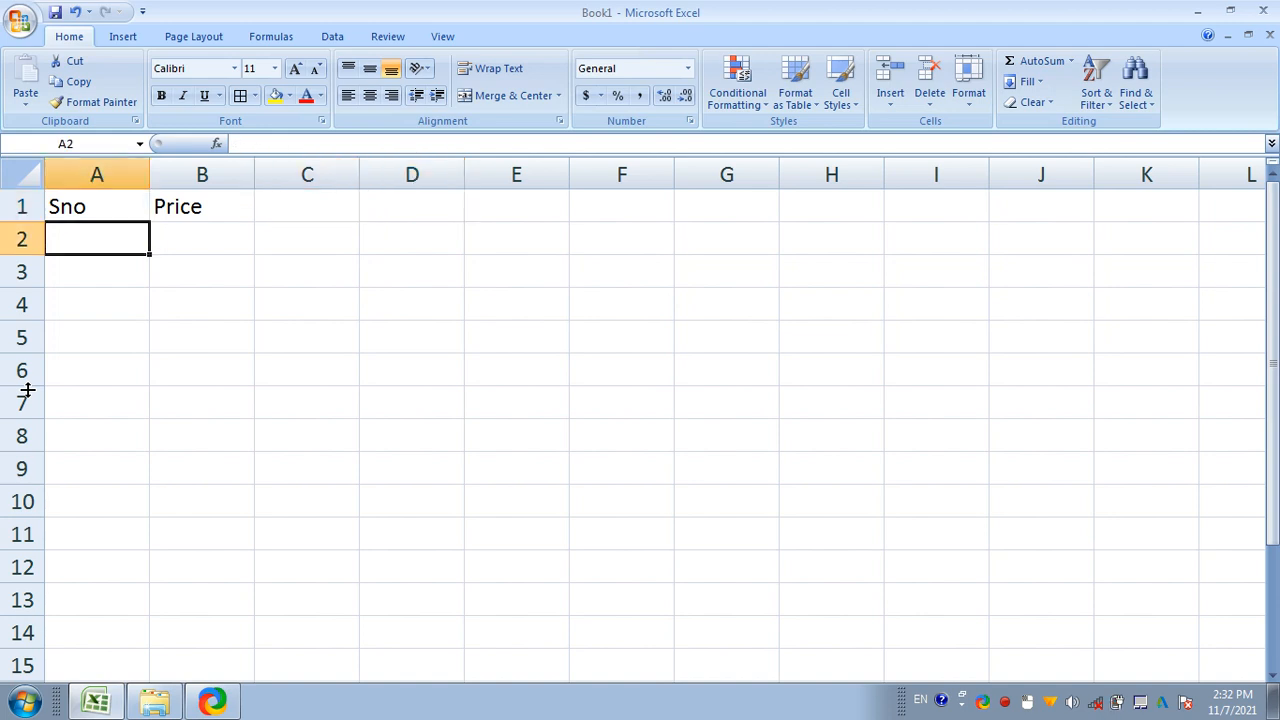
{"action": "type", "text": "1"}
{"action": "key", "text": "Return"}
{"action": "type", "text": "2"}
{"action": "key", "text": "Return"}
{"action": "type", "text": "3"}
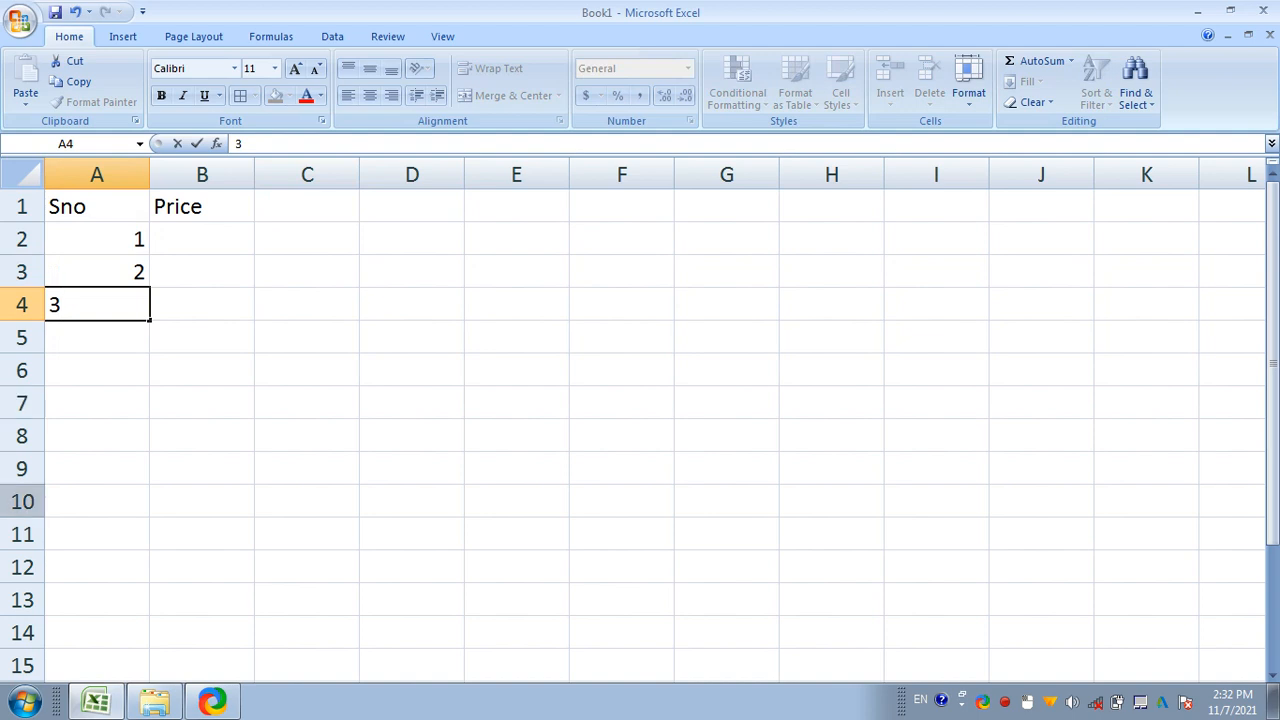
{"action": "key", "text": "Return"}
{"action": "left_click", "coordinate": [133, 238]}
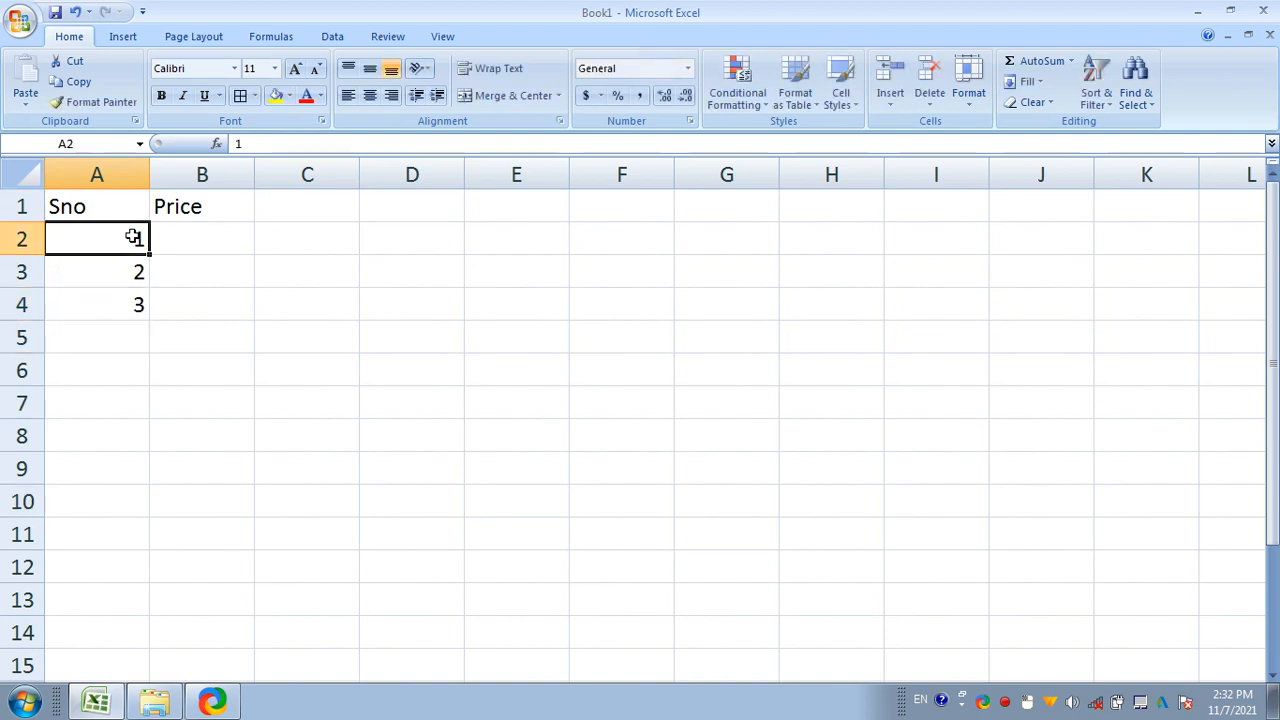
{"action": "left_click_drag", "start_coordinate": [134, 240], "coordinate": [150, 553]}
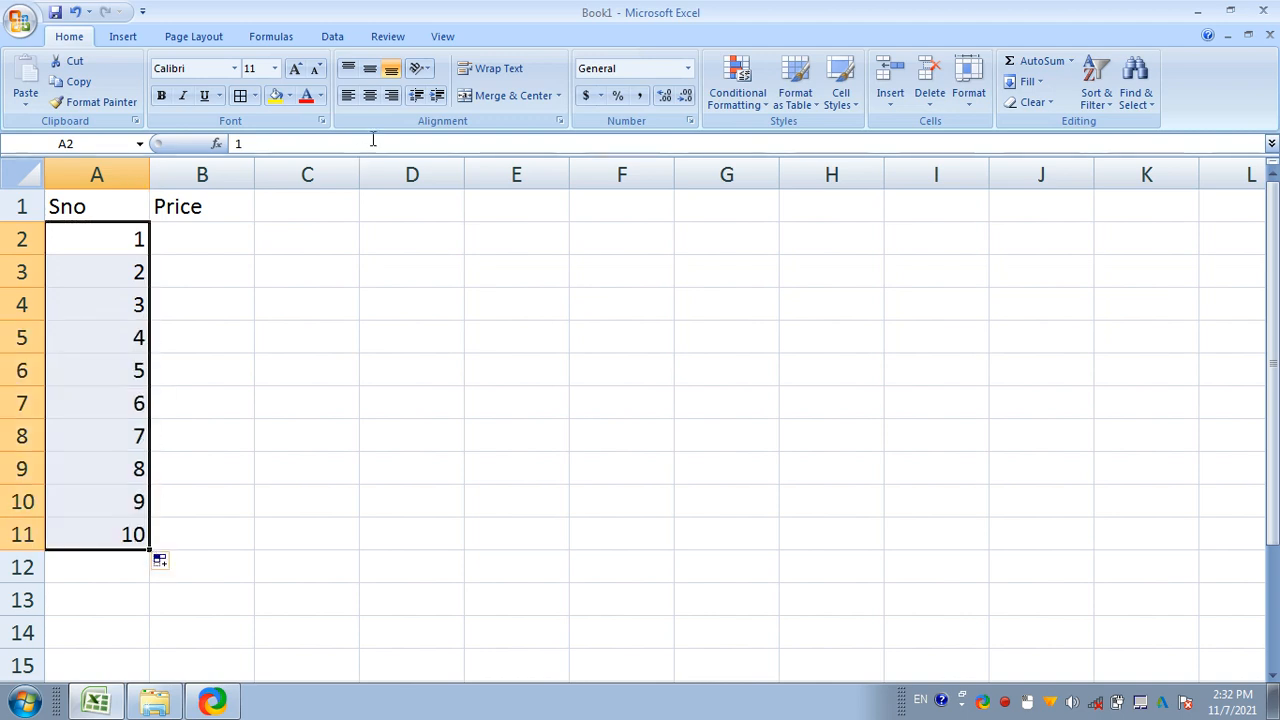
- Center the serial numbers in A2:A11 and the headings in A1:B1
{"action": "left_click", "coordinate": [370, 96]}
{"action": "left_click_drag", "start_coordinate": [70, 206], "coordinate": [205, 215]}
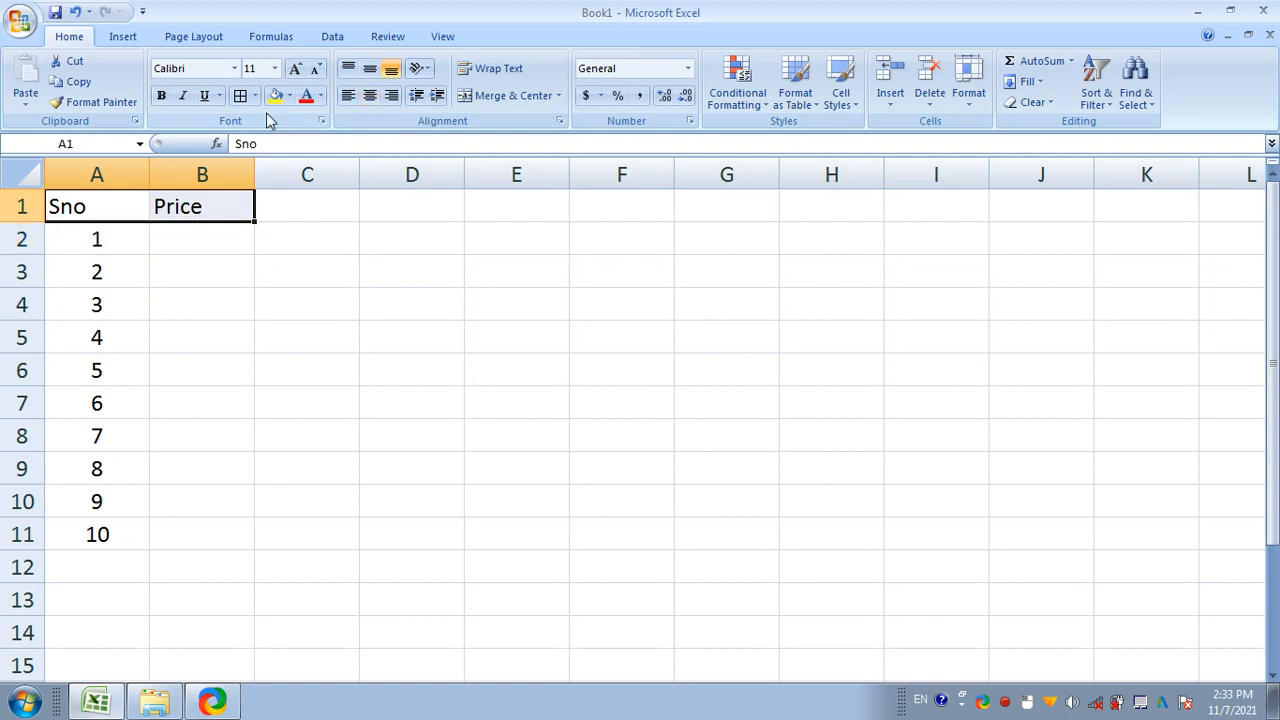
{"action": "left_click", "coordinate": [370, 96]}
- Enter the prices 123, 134, 324, 546 and 789 in B2:B6
{"action": "left_click", "coordinate": [190, 235]}
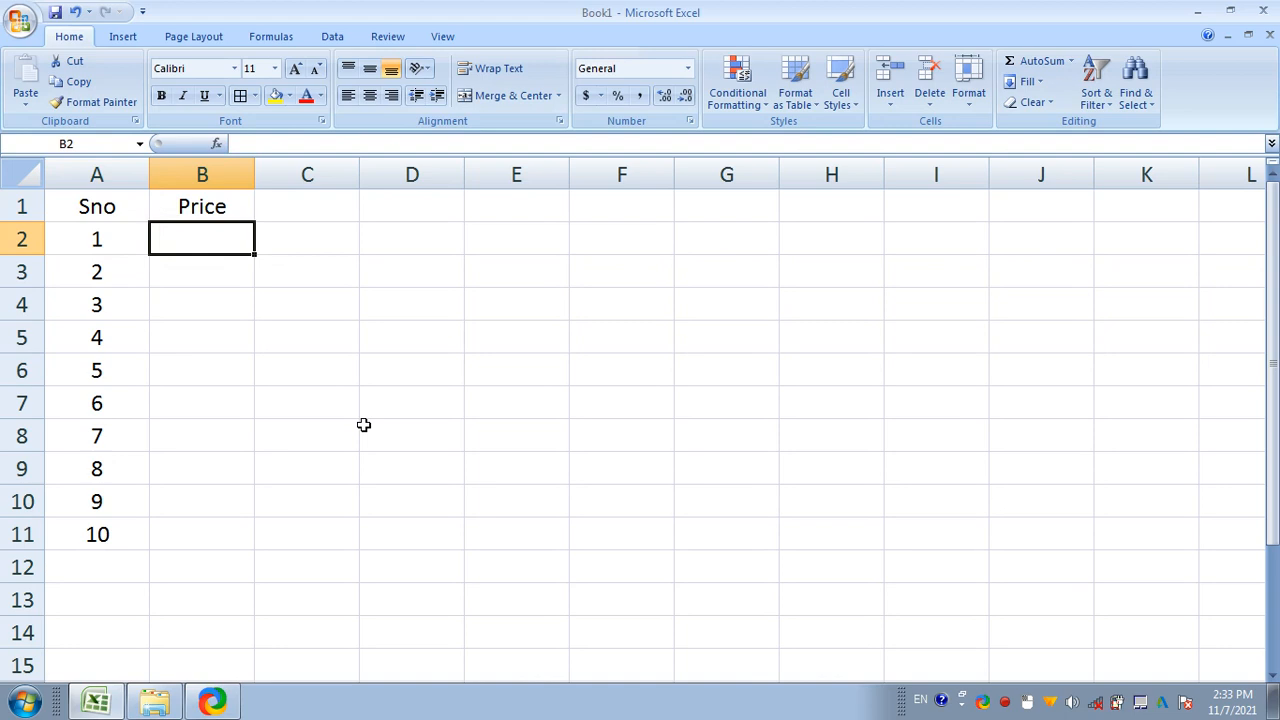
{"action": "type", "text": "123"}
{"action": "key", "text": "Return"}
{"action": "type", "text": "1"}
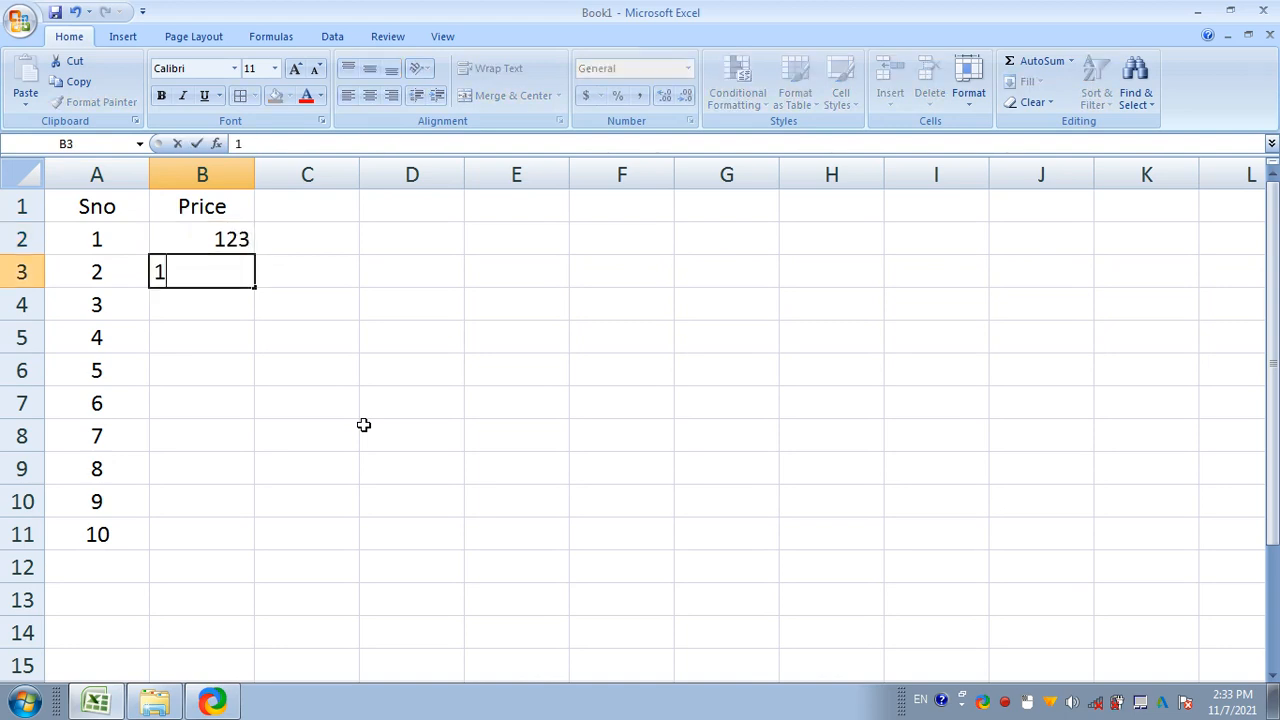
{"action": "type", "text": "34"}
{"action": "key", "text": "Return"}
{"action": "type", "text": "324"}
{"action": "key", "text": "Return"}
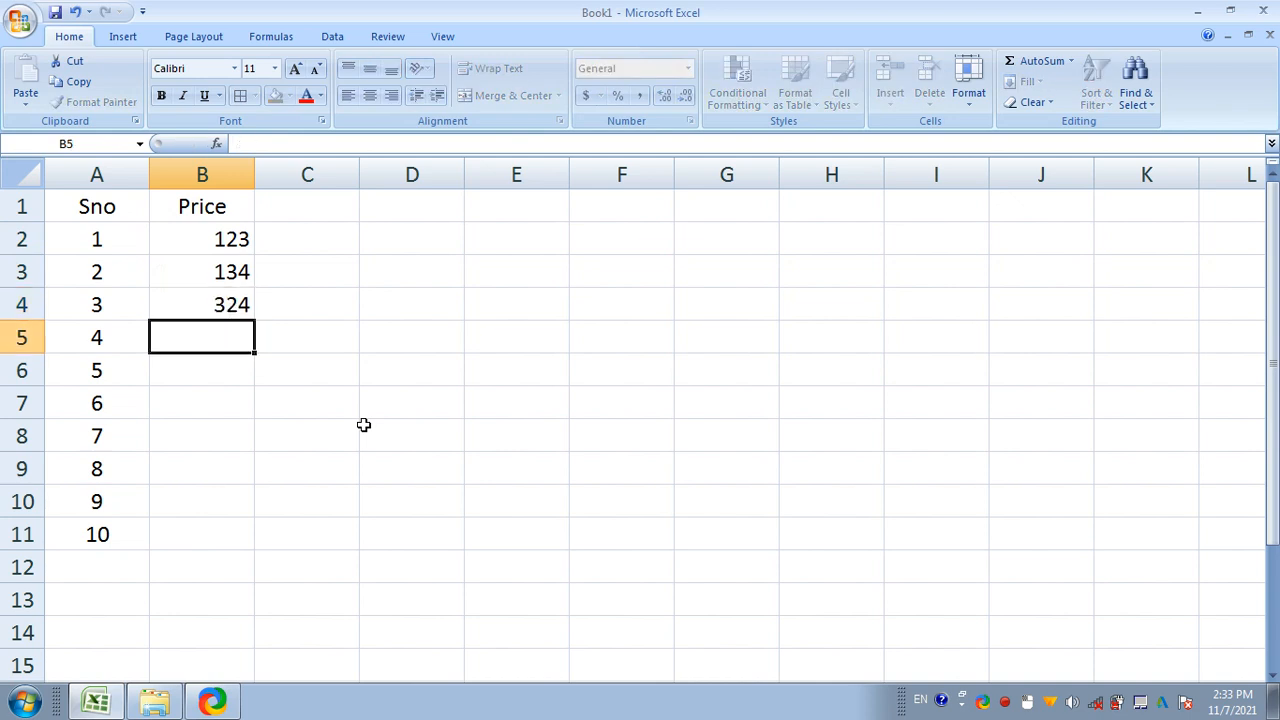
{"action": "type", "text": "546"}
{"action": "key", "text": "Return"}
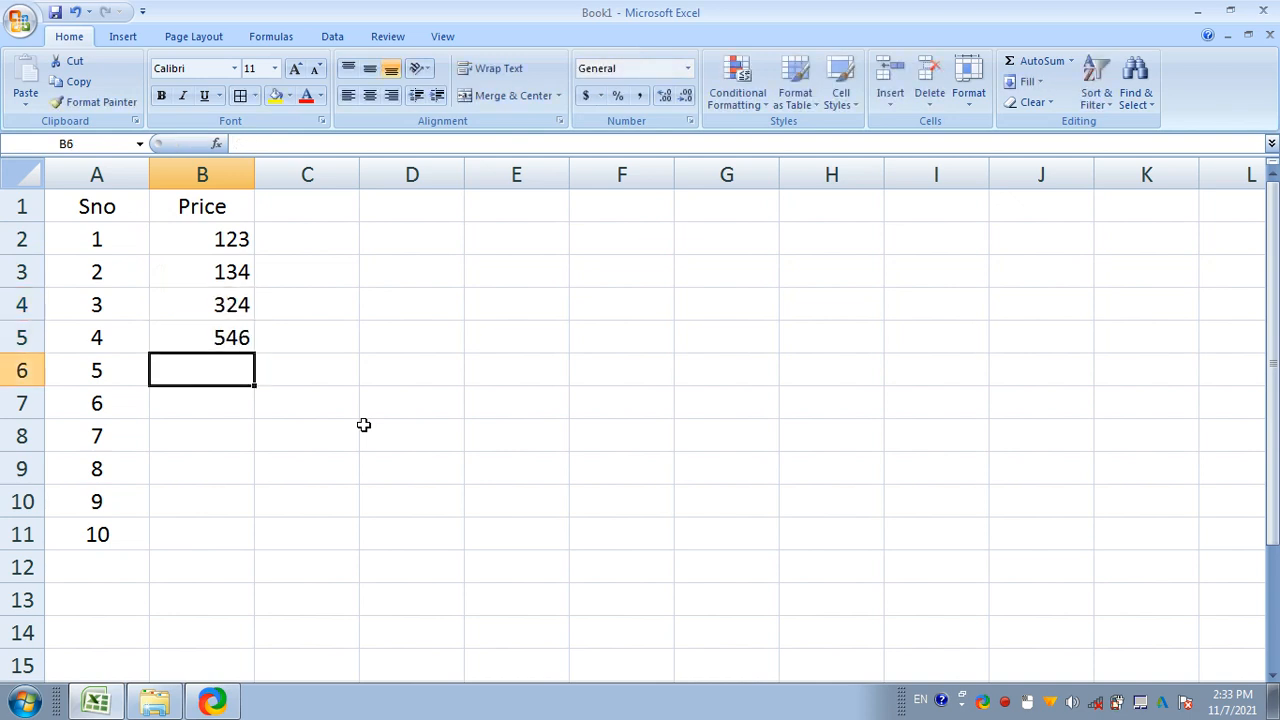
{"action": "type", "text": "789"}
{"action": "key", "text": "Return"}
- Enter the prices 654, 432, 456, 432 and 567 in B7:B11
{"action": "type", "text": "654"}
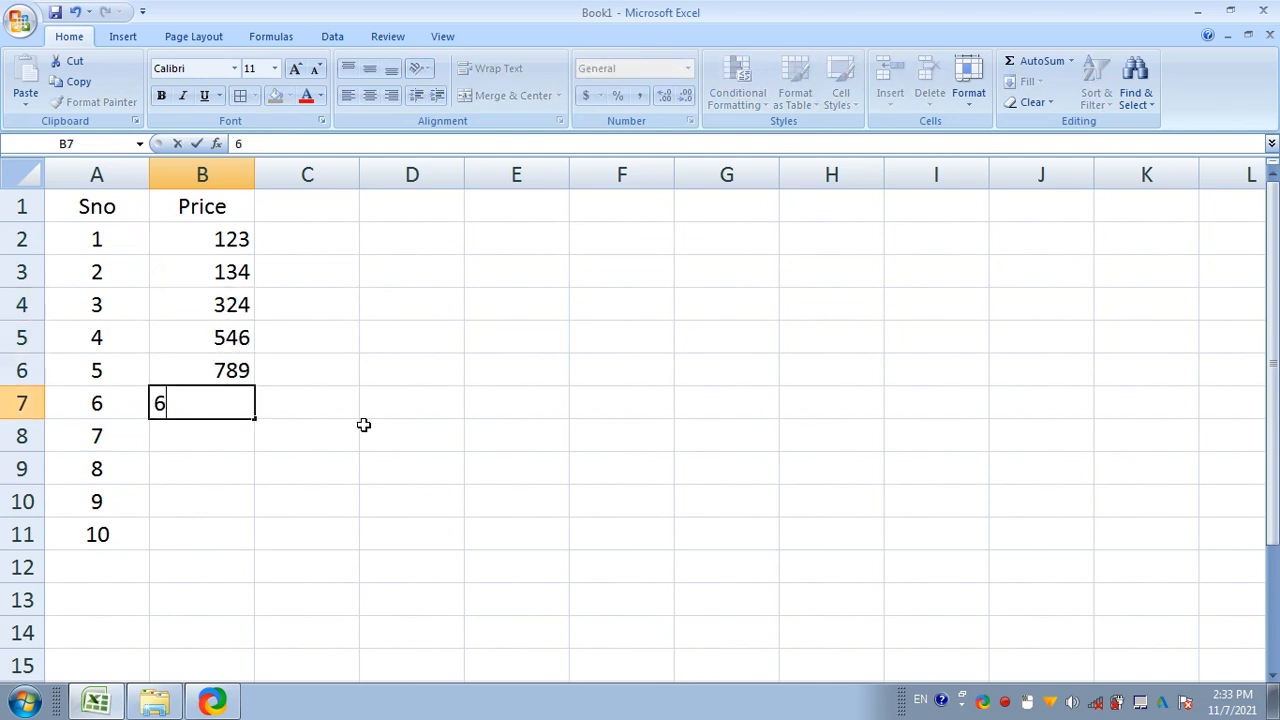
{"action": "key", "text": "Return"}
{"action": "type", "text": "432"}
{"action": "key", "text": "Return"}
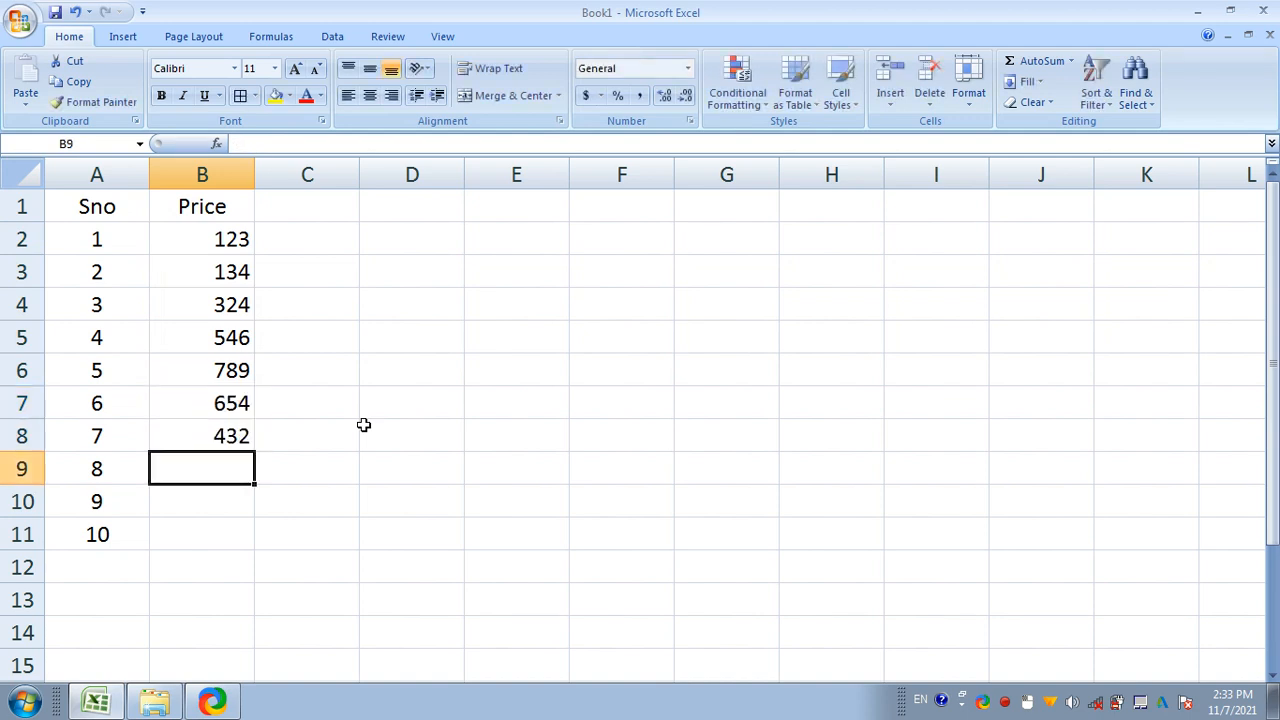
{"action": "type", "text": "456"}
{"action": "key", "text": "Return"}
{"action": "type", "text": "432"}
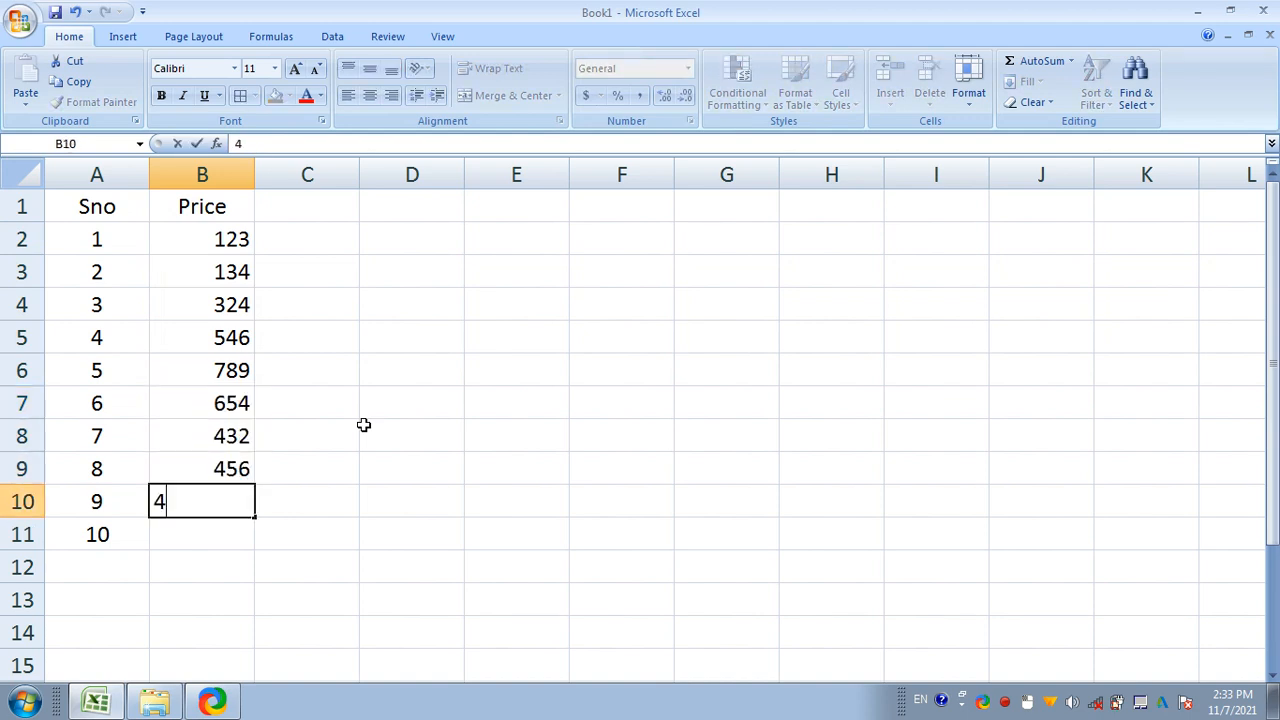
{"action": "key", "text": "Return"}
{"action": "type", "text": "567"}
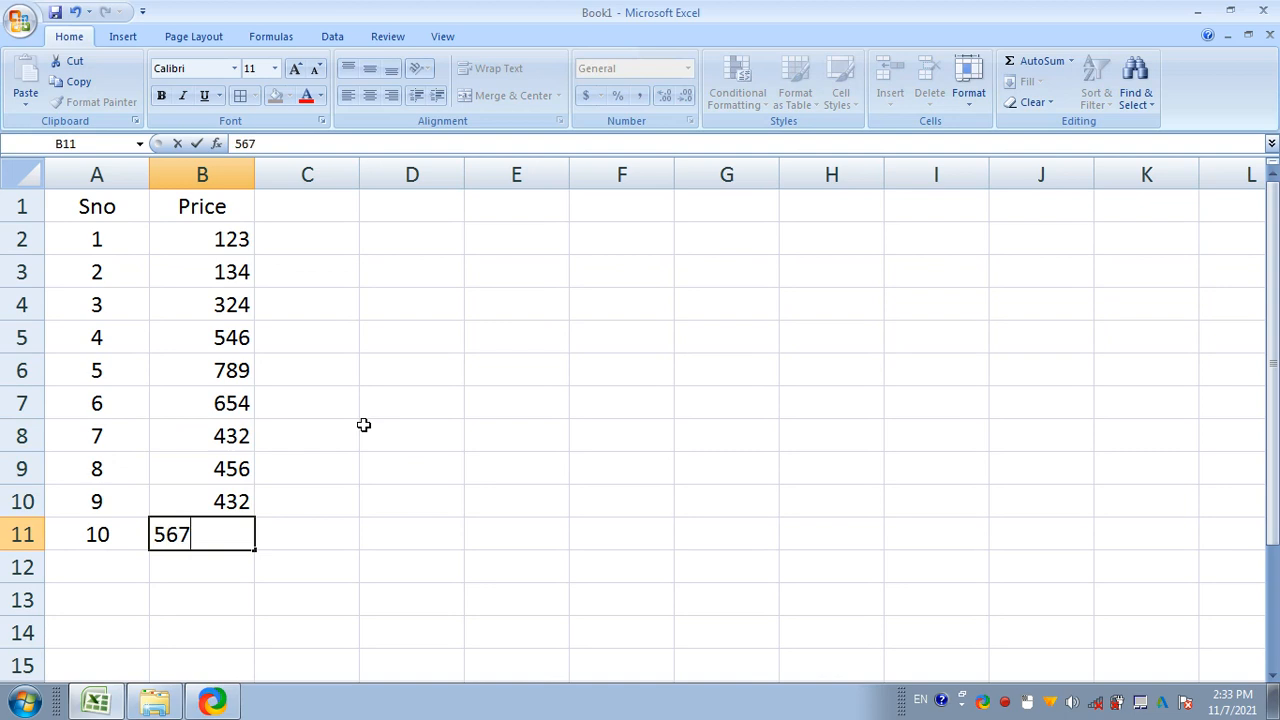
{"action": "key", "text": "Return"}
{"action": "key", "text": "Up"}
{"action": "key", "text": "Up"}
{"action": "key", "text": "Up"}
{"action": "key", "text": "Up"}
{"action": "key", "text": "Up"}
{"action": "key", "text": "Up"}
{"action": "key", "text": "Up"}
{"action": "key", "text": "Up"}
{"action": "key", "text": "Up"}
{"action": "key", "text": "Up"}
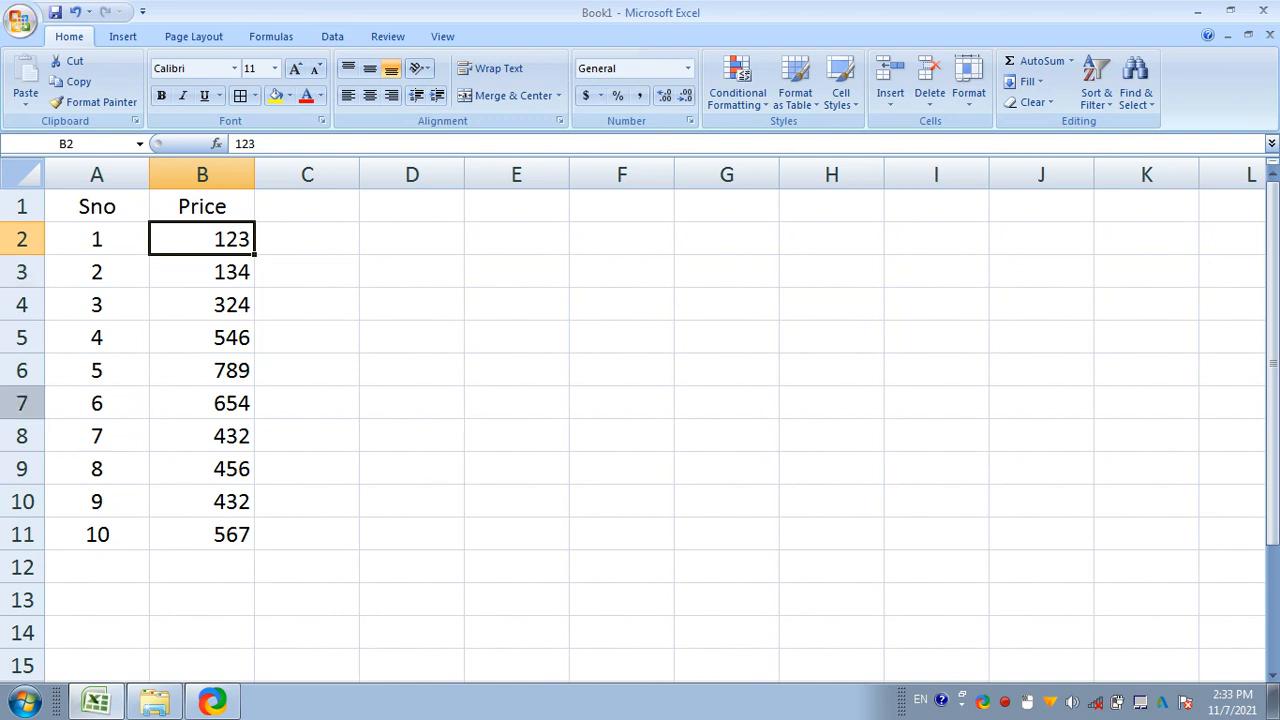
{"action": "left_click", "coordinate": [99, 338]}
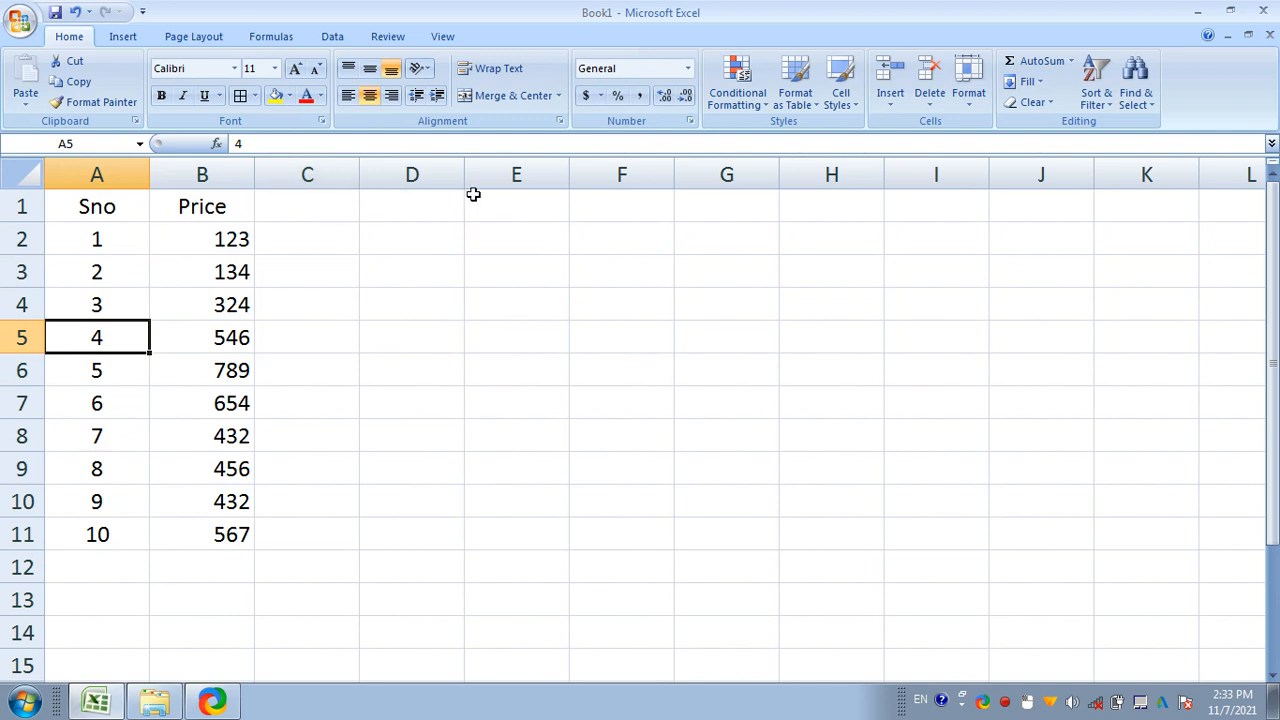
{"action": "left_click", "coordinate": [421, 204]}
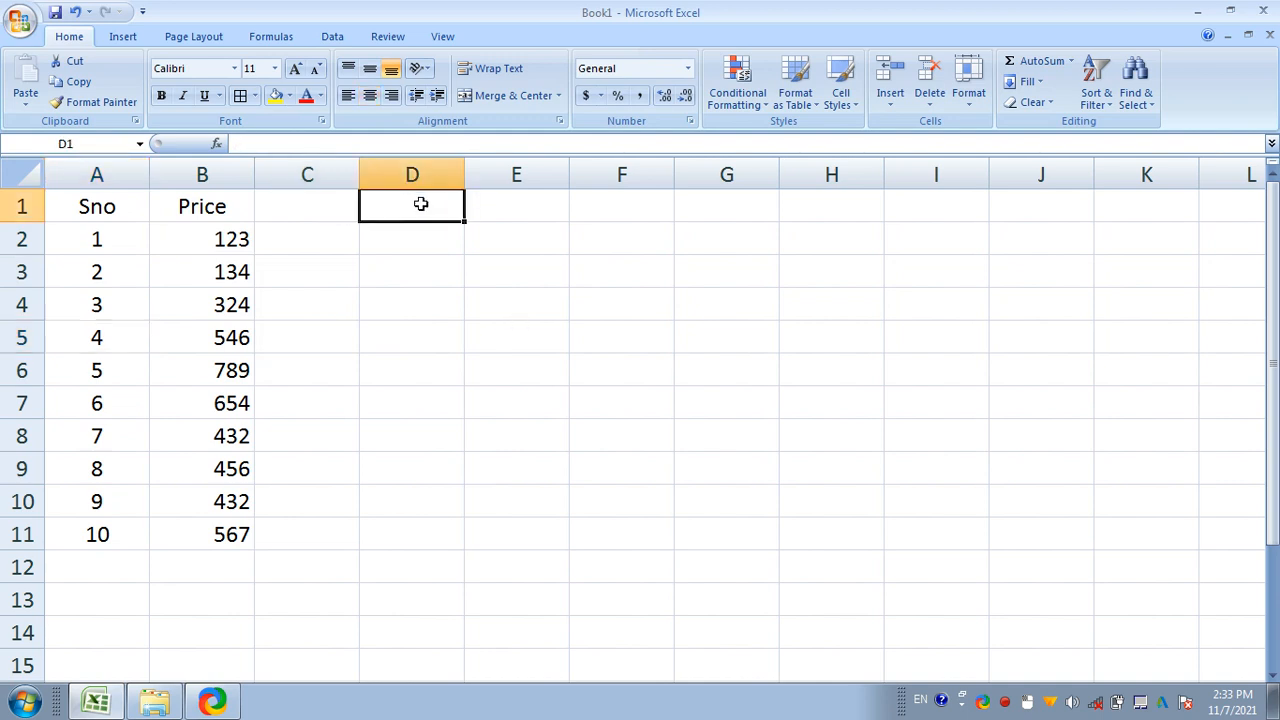
- Enter the headings "Enter Sno" in D1 and "Price" in E1
{"action": "type", "text": "S"}
{"action": "key", "text": "BackSpace"}
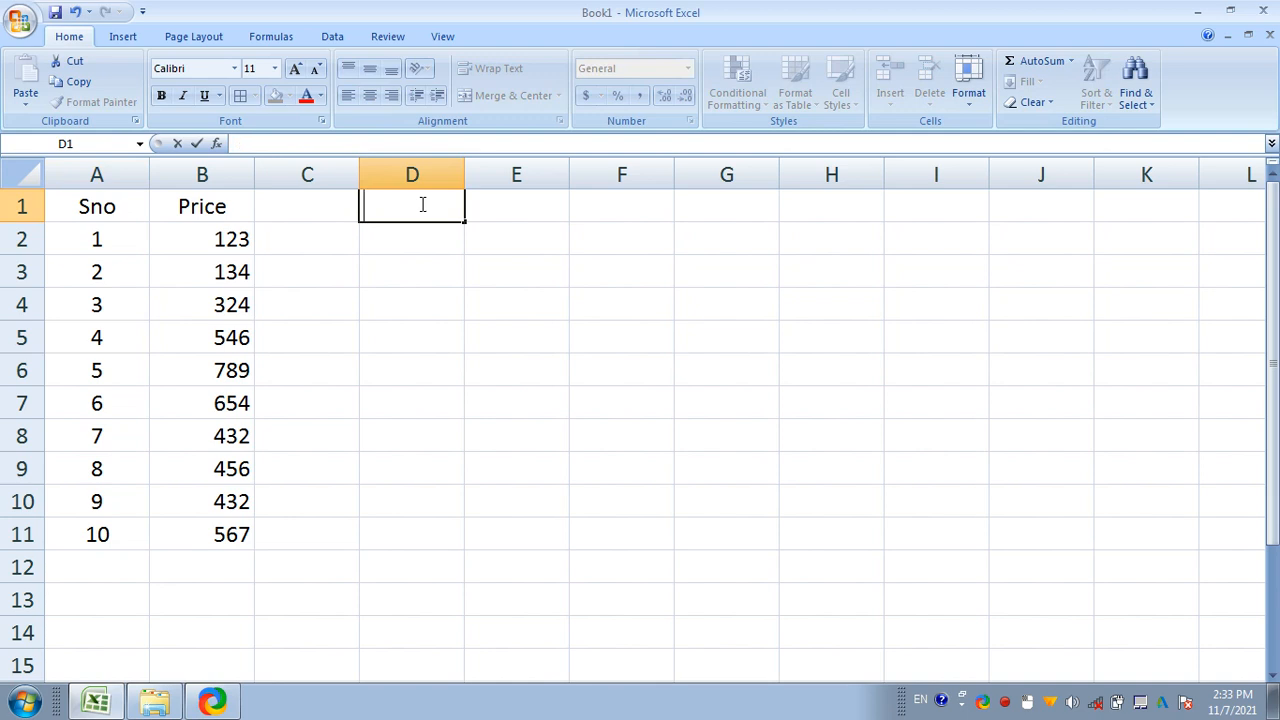
{"action": "type", "text": "Enter Sn"}
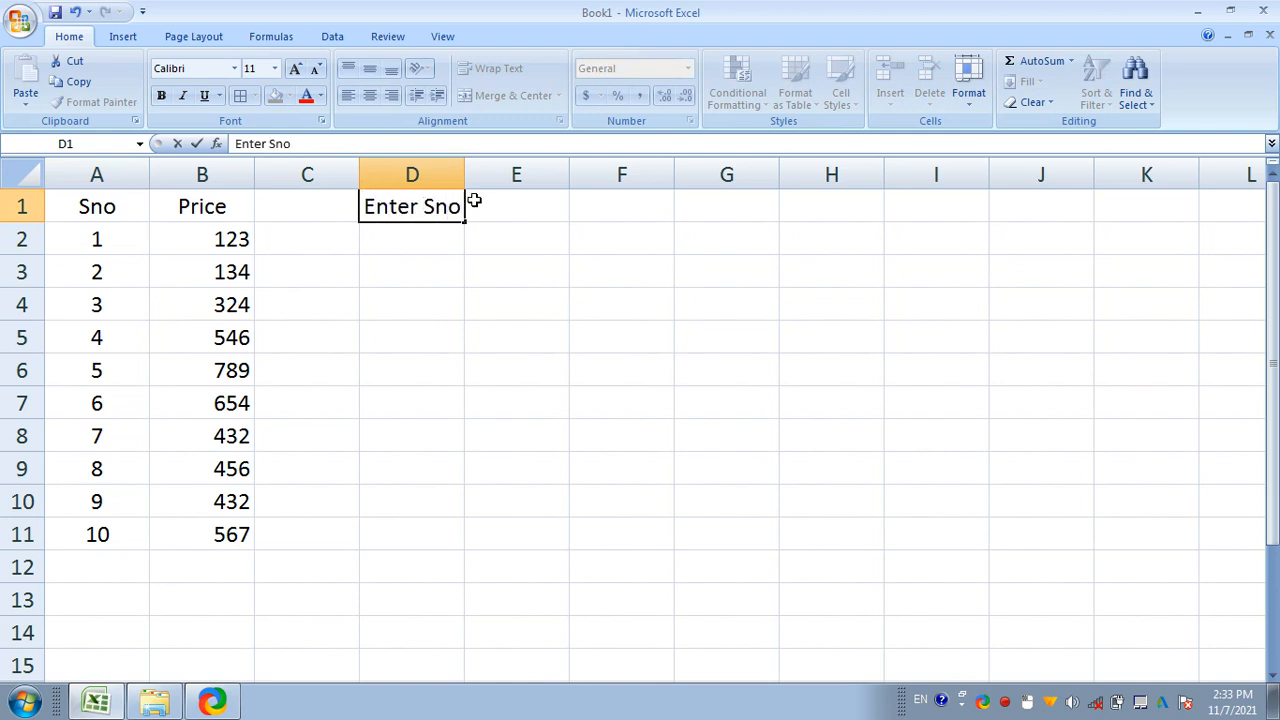
{"action": "type", "text": "o"}
{"action": "left_click", "coordinate": [497, 204]}
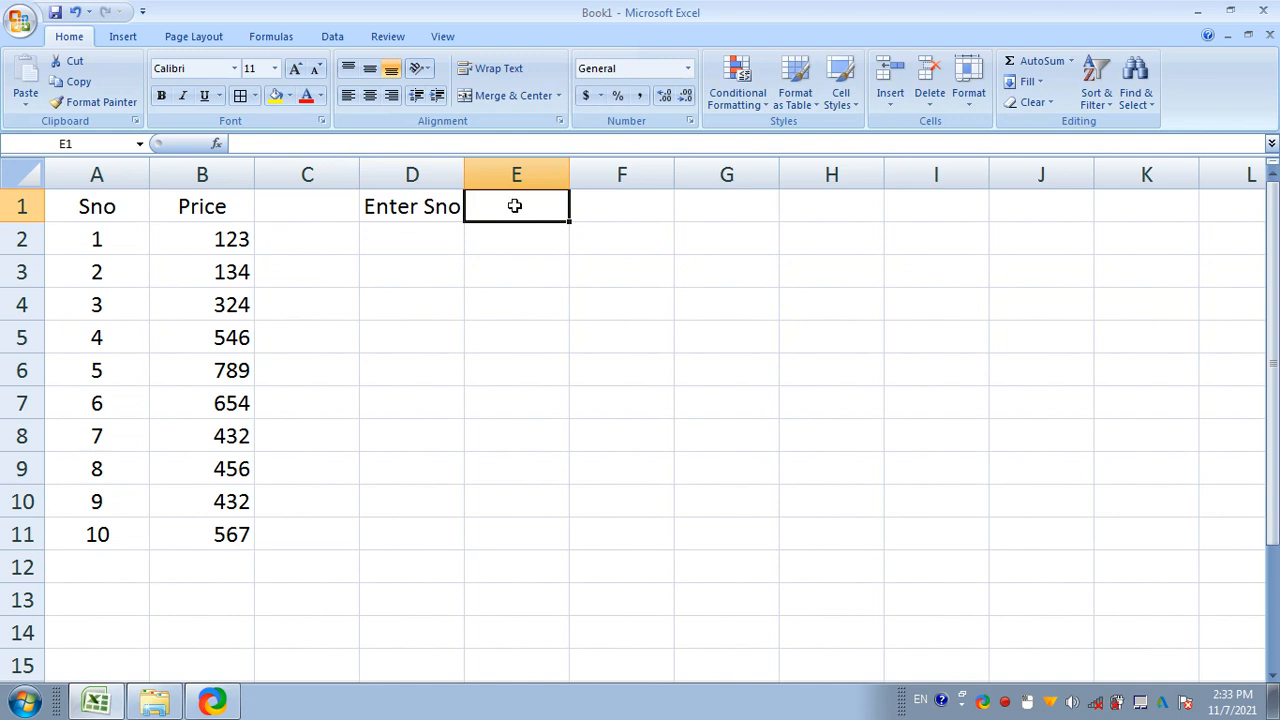
{"action": "type", "text": "Price"}
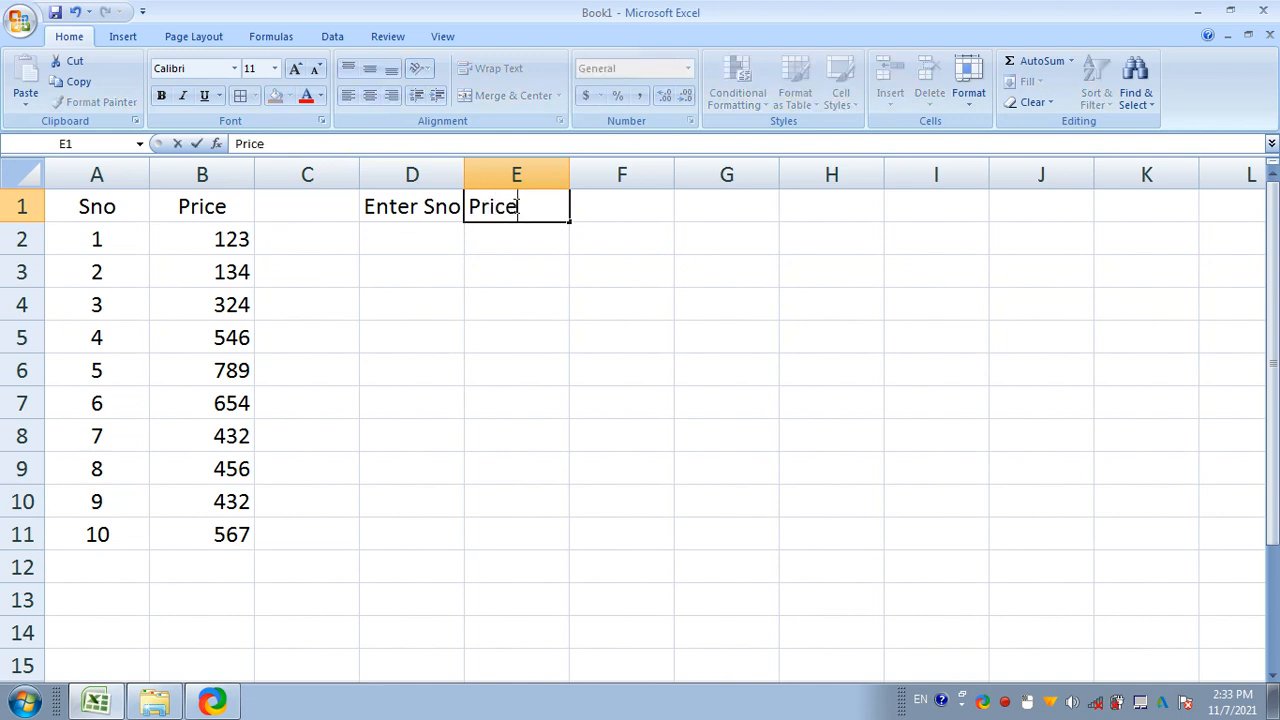
{"action": "left_click", "coordinate": [831, 304]}
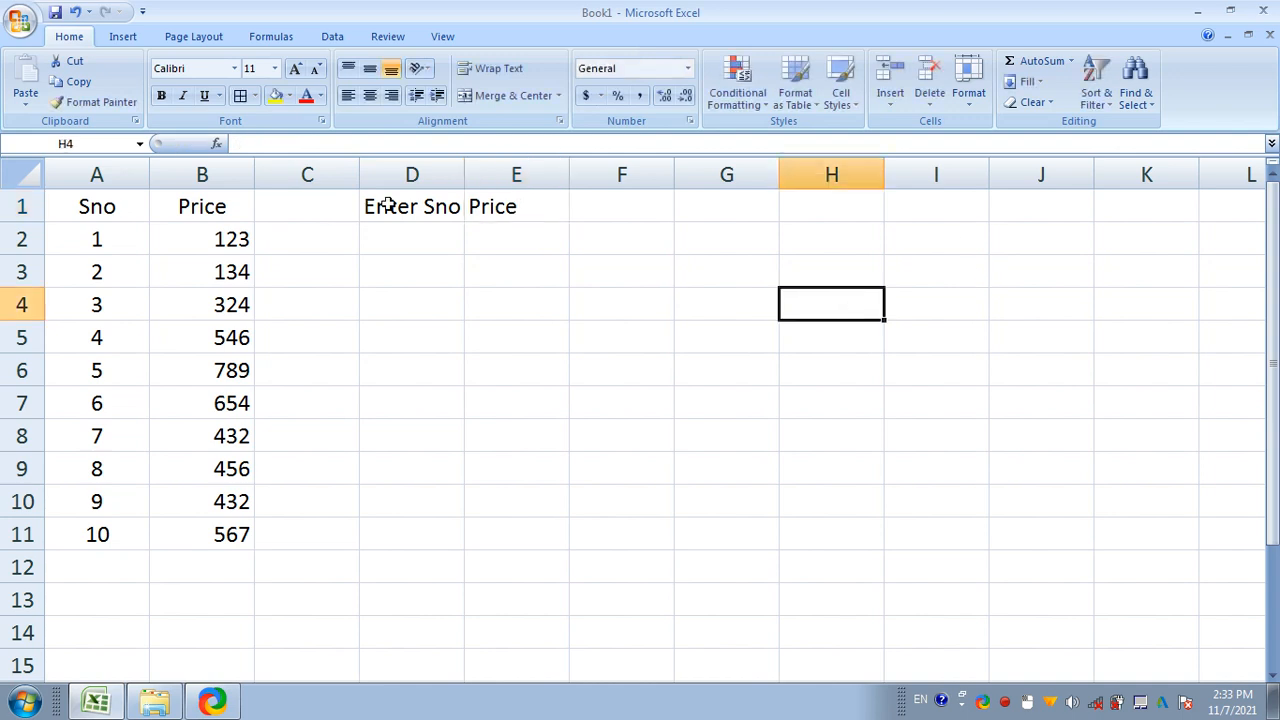
- Center the headings in D1:E1 and widen columns D and E slightly
{"action": "left_click_drag", "start_coordinate": [377, 209], "coordinate": [505, 207]}
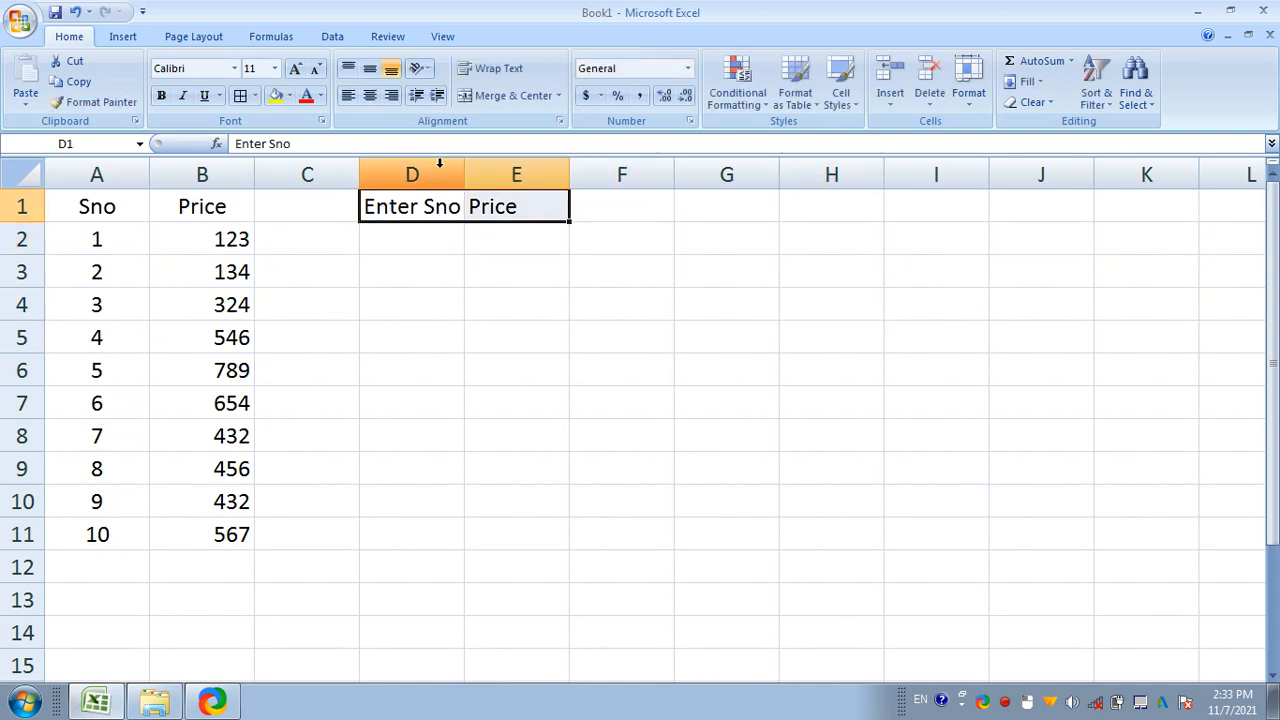
{"action": "left_click", "coordinate": [369, 95]}
{"action": "left_click", "coordinate": [502, 250]}
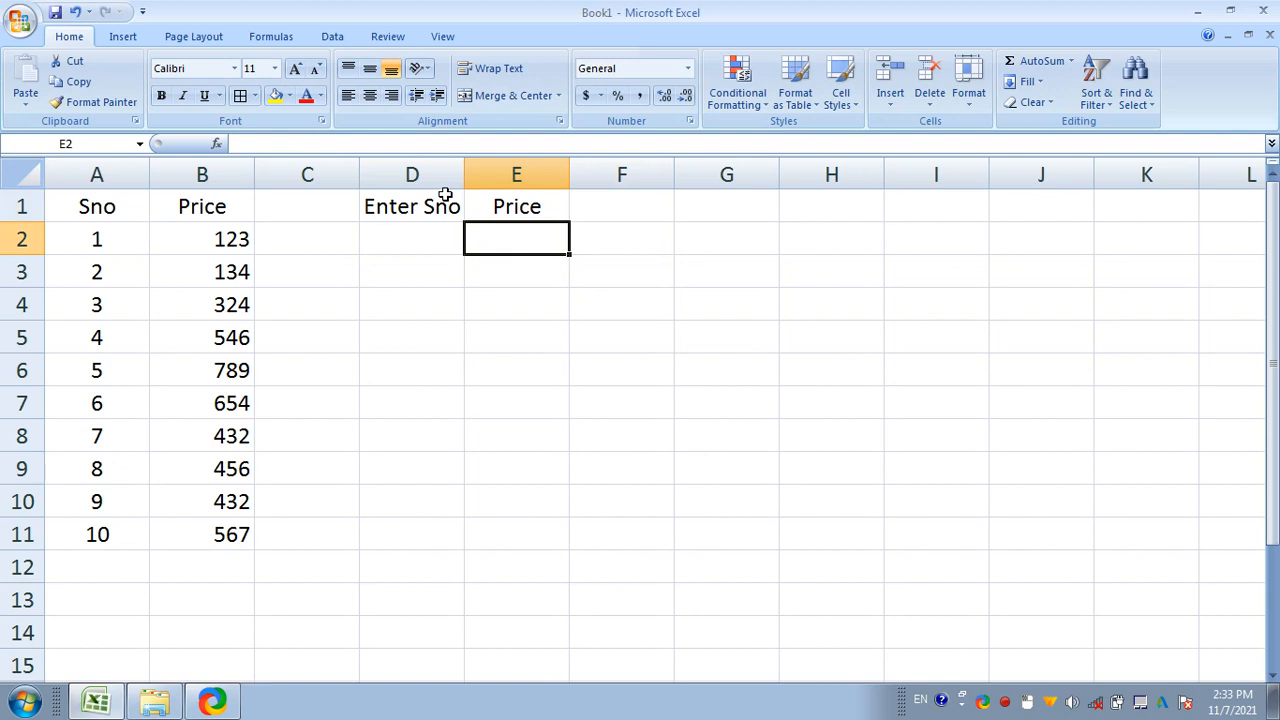
{"action": "left_click_drag", "start_coordinate": [463, 174], "coordinate": [473, 175]}
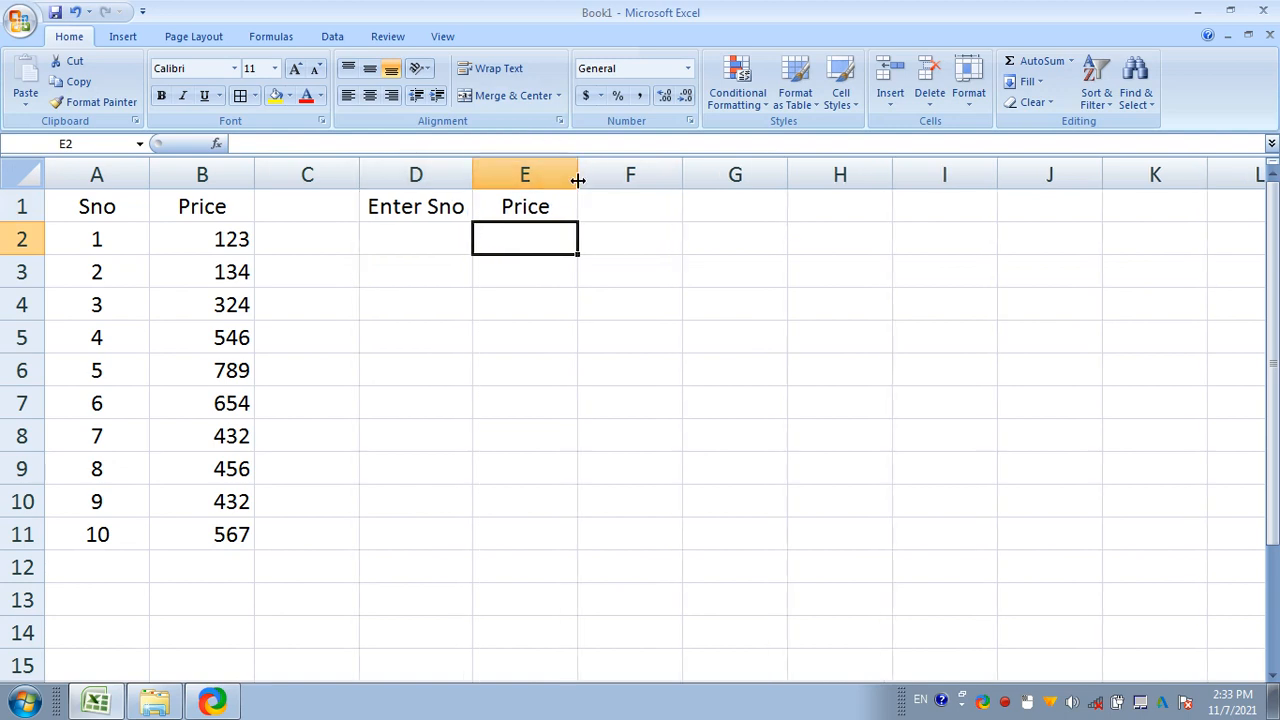
{"action": "left_click_drag", "start_coordinate": [577, 176], "coordinate": [588, 176]}
{"action": "left_click", "coordinate": [492, 298]}
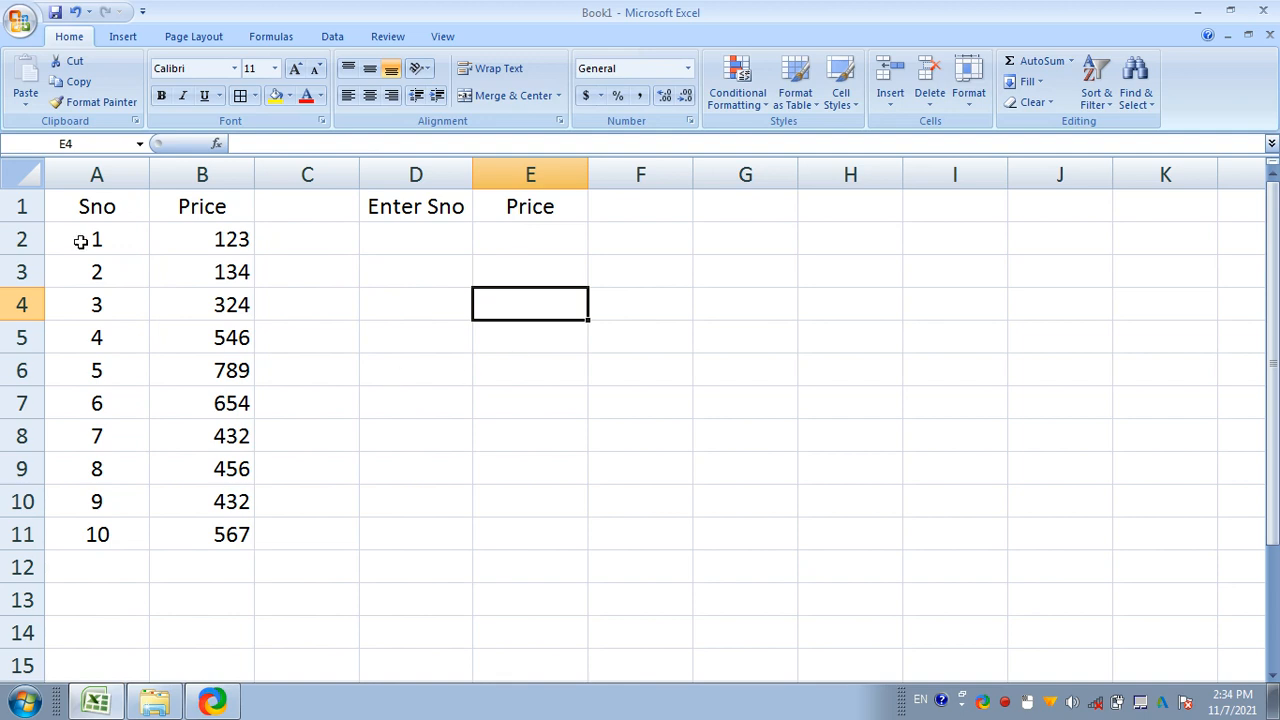
- Try the serial numbers 1 and 10 in D2 and clear the cell again
{"action": "left_click", "coordinate": [397, 234]}
{"action": "type", "text": "1"}
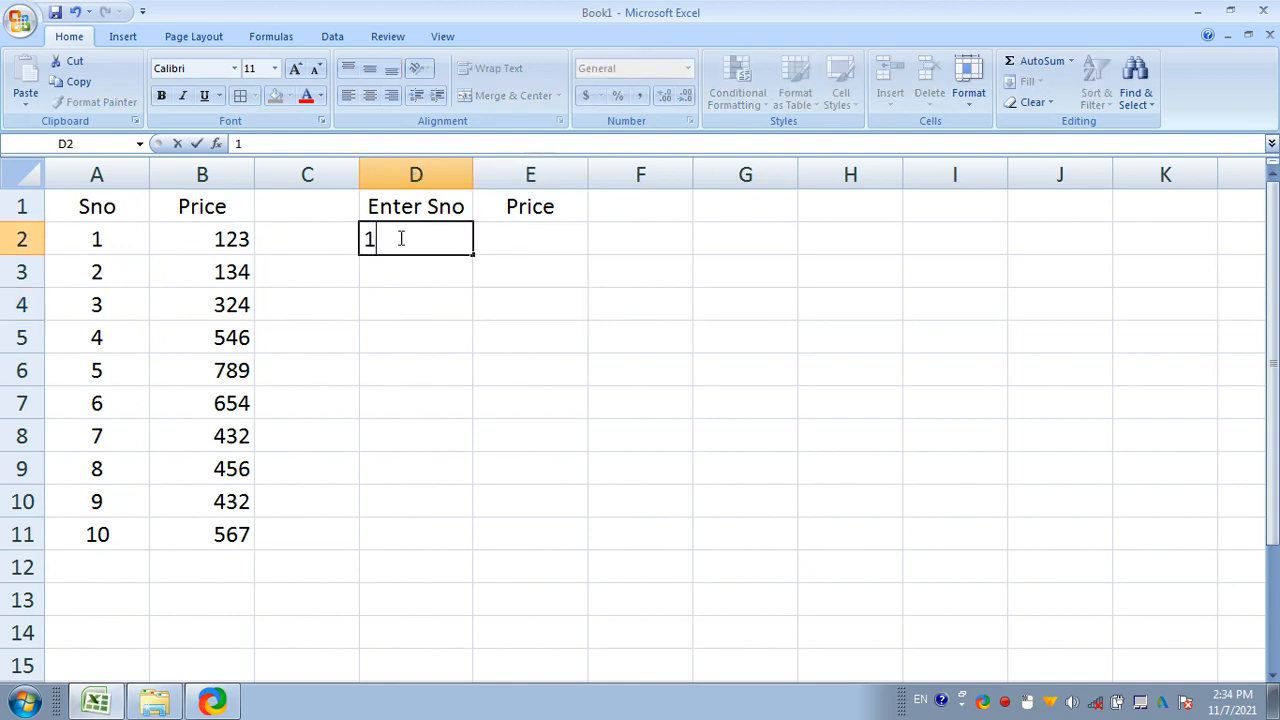
{"action": "left_click", "coordinate": [542, 300]}
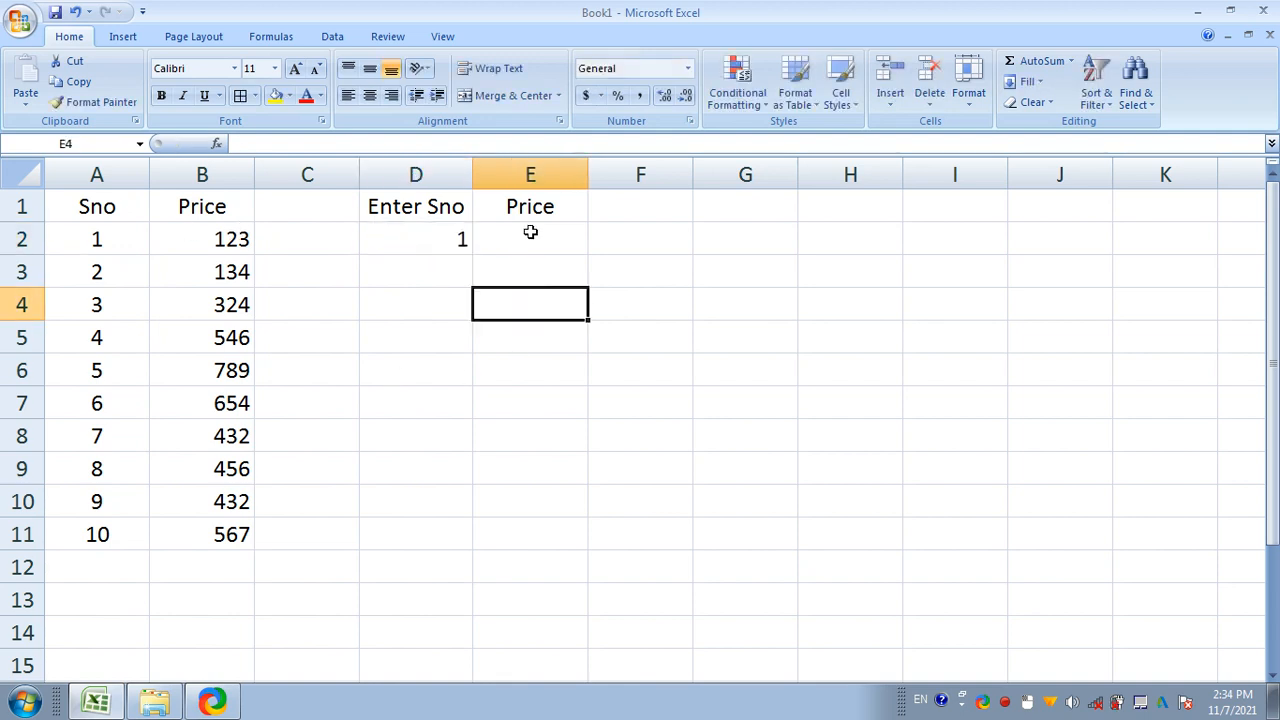
{"action": "left_click", "coordinate": [442, 244]}
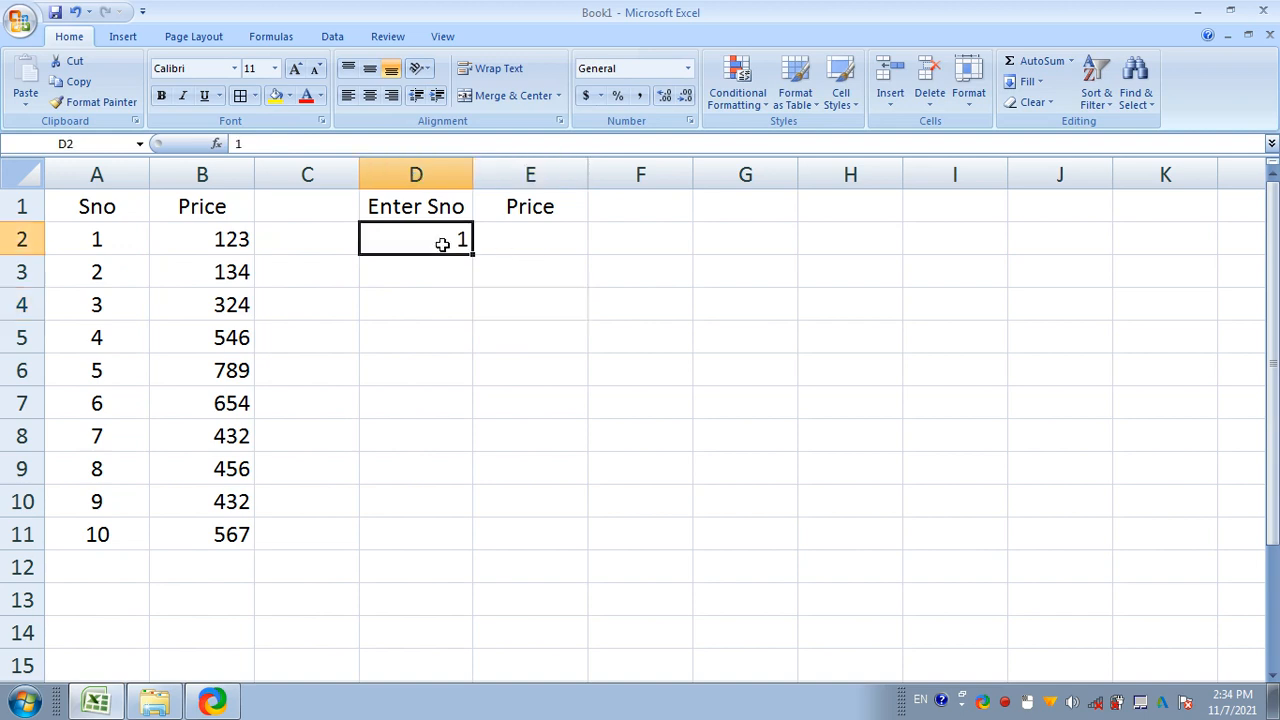
{"action": "double_click", "coordinate": [442, 244]}
{"action": "type", "text": "0"}
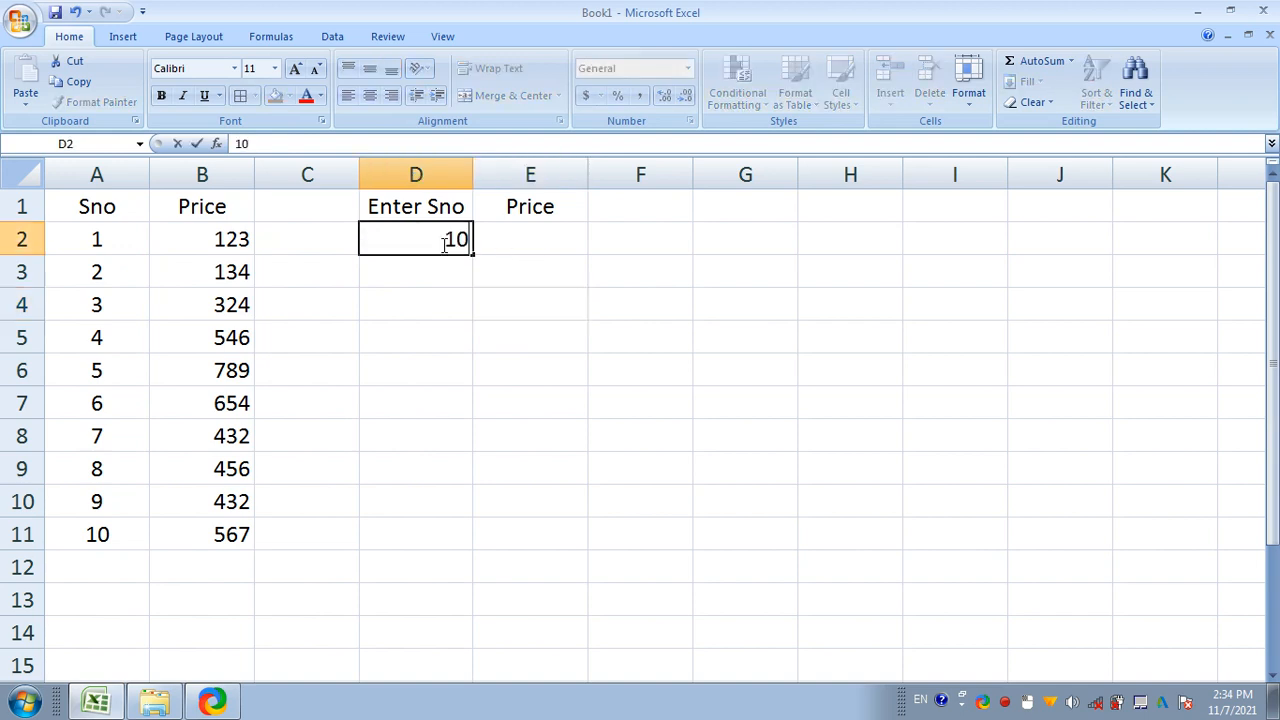
{"action": "left_click", "coordinate": [735, 364]}
{"action": "left_click", "coordinate": [562, 226]}
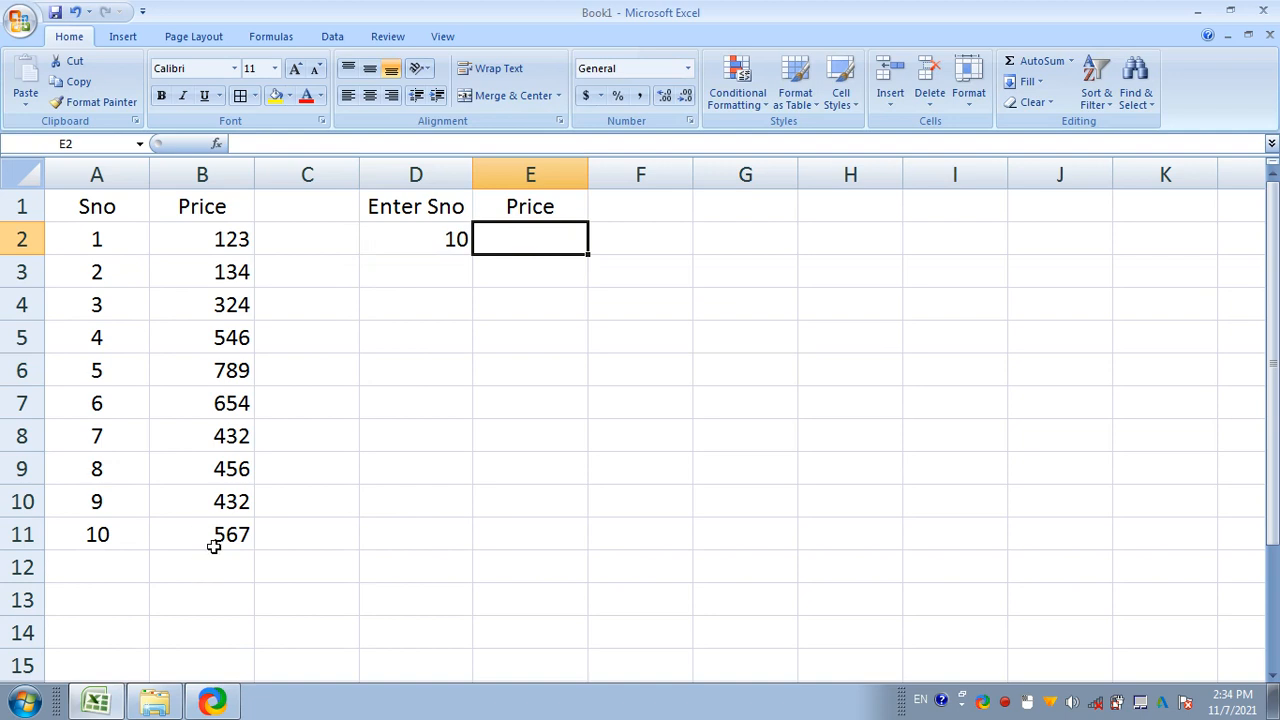
{"action": "left_click", "coordinate": [457, 243]}
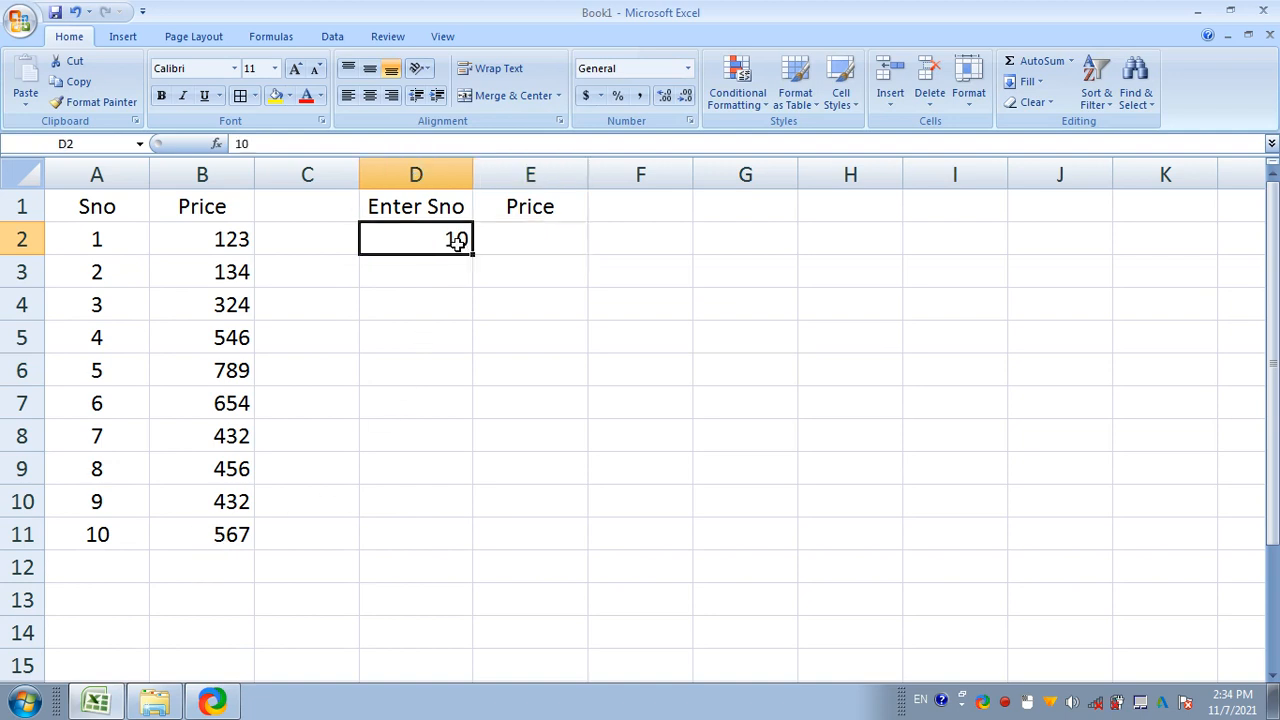
{"action": "key", "text": "Delete"}
- Enter the formula =vlookup(D2,A2:B11,2,true) in E2 to return the price for the serial number in D2
{"action": "left_click", "coordinate": [525, 237]}
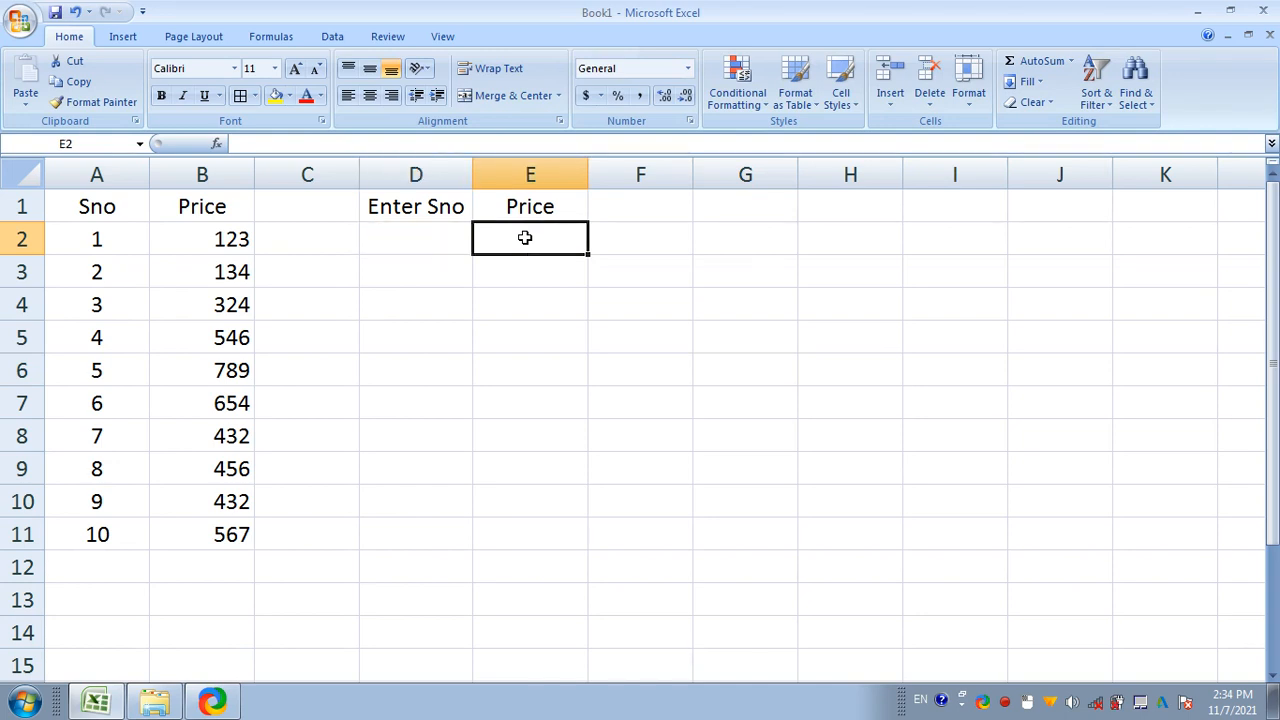
{"action": "type", "text": "="}
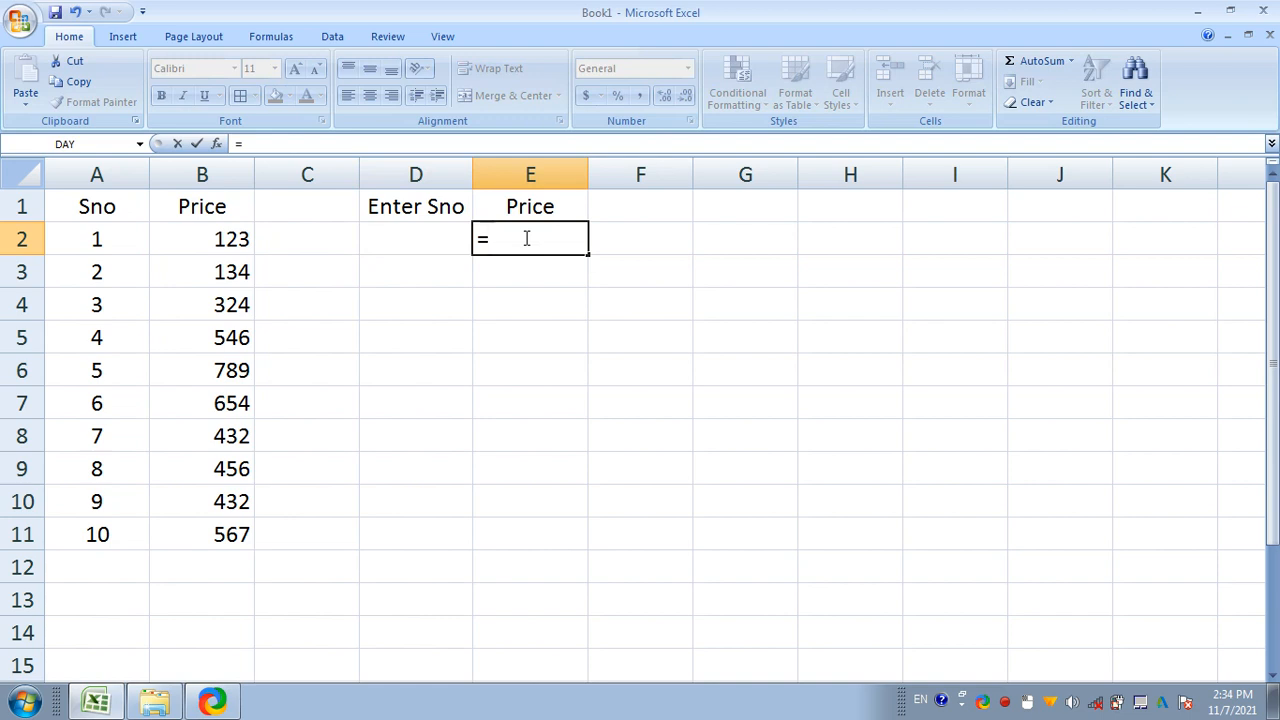
{"action": "type", "text": "vlo"}
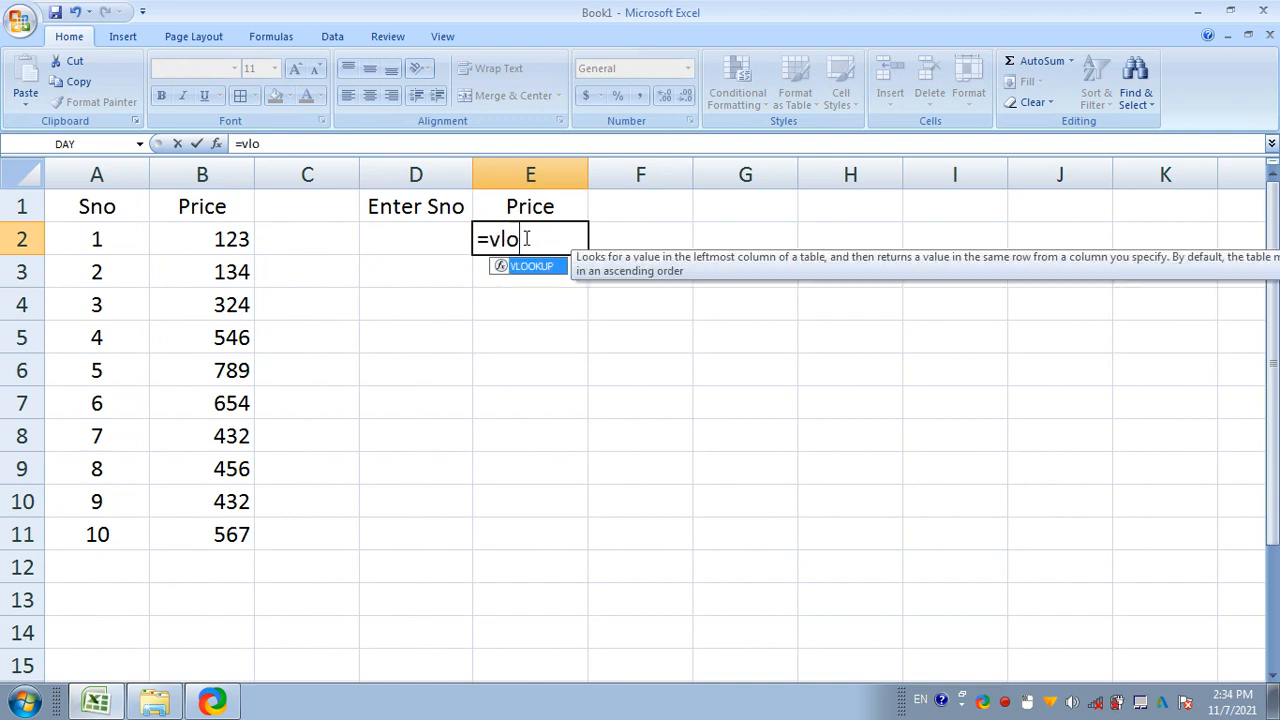
{"action": "type", "text": "okuo"}
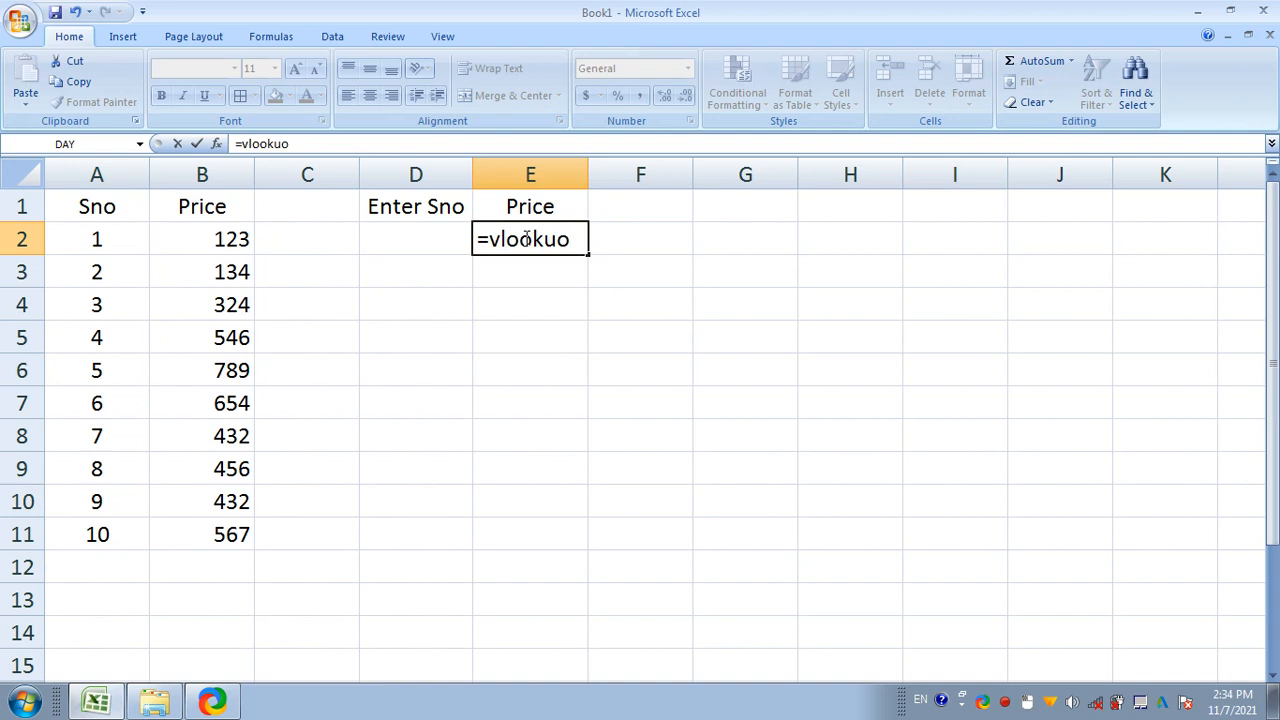
{"action": "key", "text": "BackSpace"}
{"action": "type", "text": "p"}
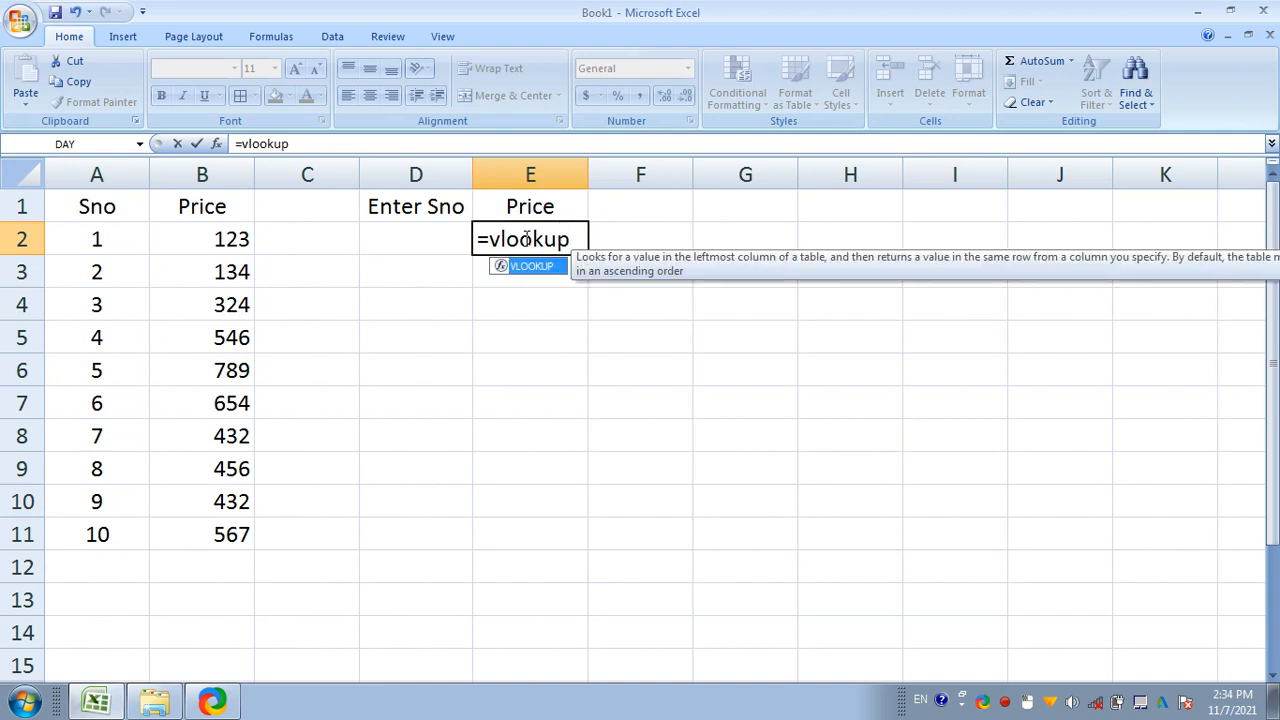
{"action": "type", "text": "("}
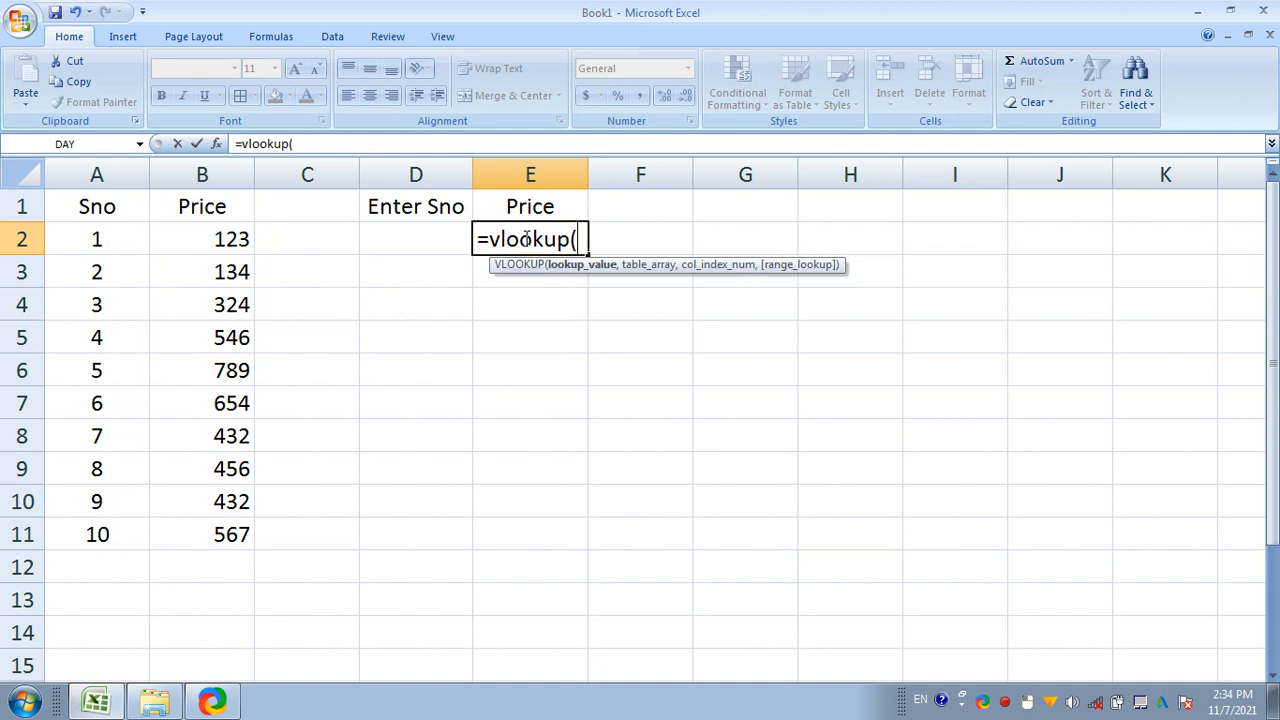
{"action": "left_click", "coordinate": [414, 232]}
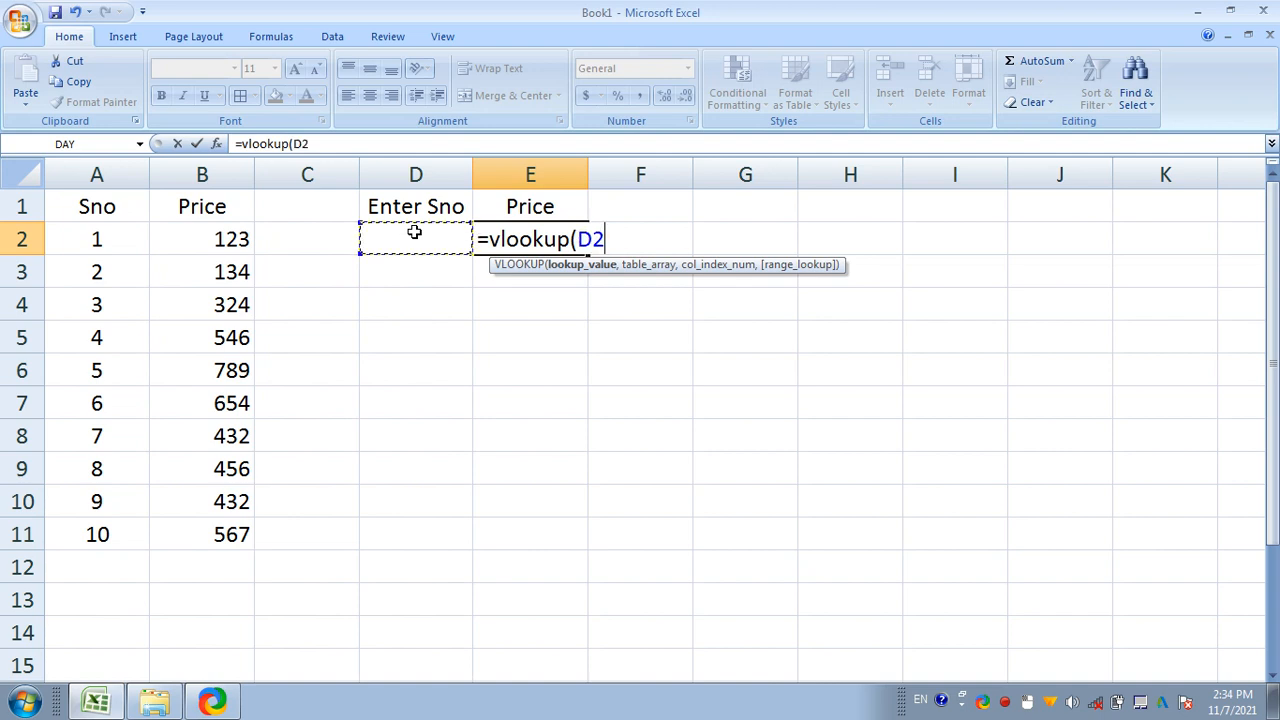
{"action": "type", "text": ","}
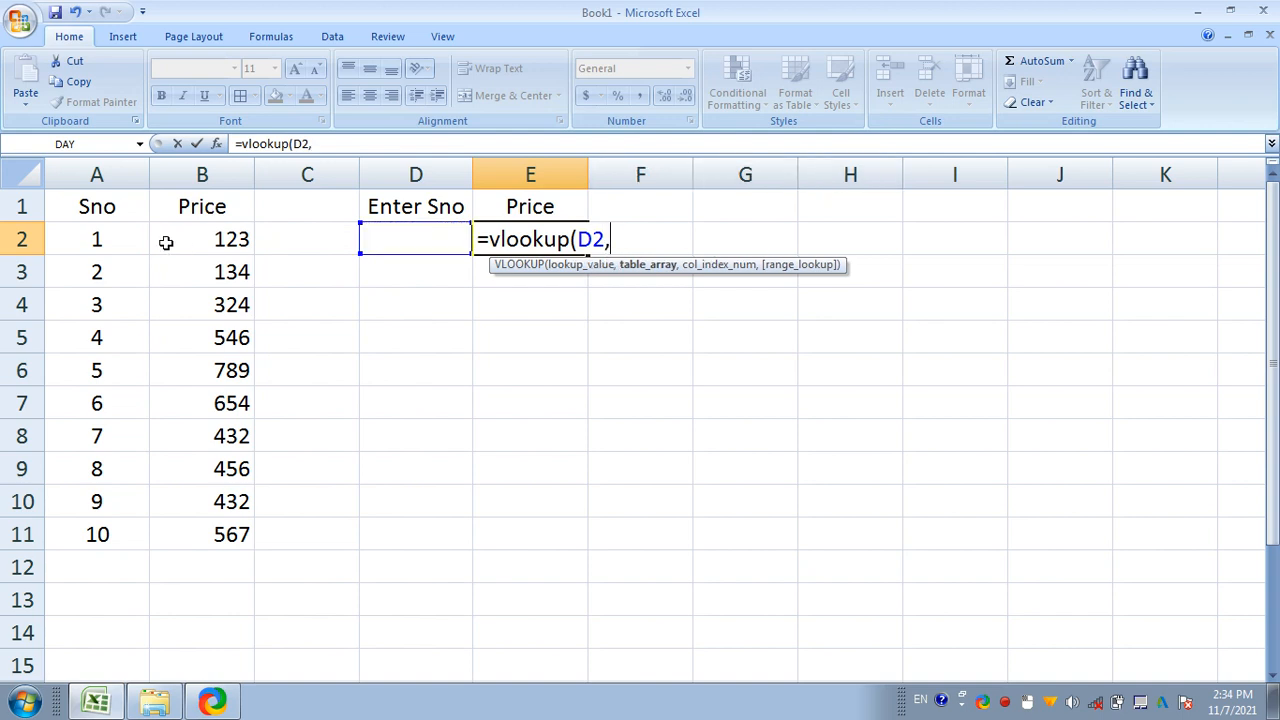
{"action": "left_click_drag", "start_coordinate": [101, 240], "coordinate": [201, 528]}
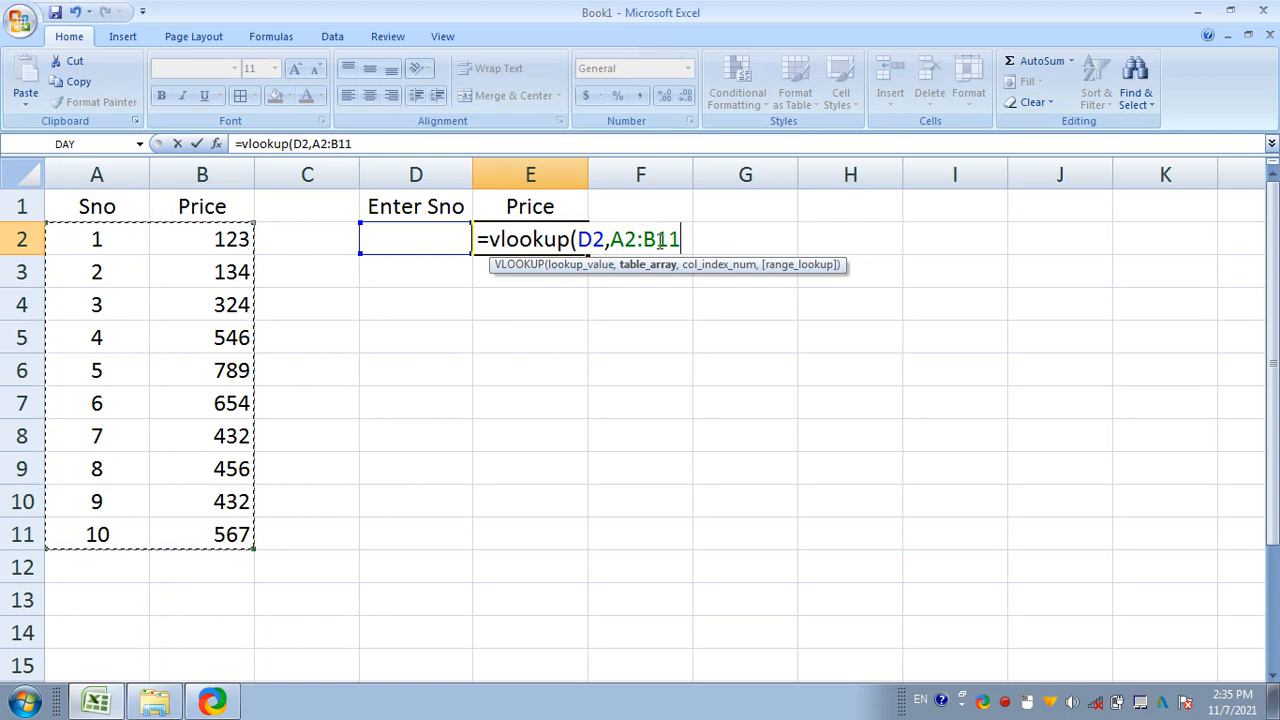
{"action": "type", "text": ","}
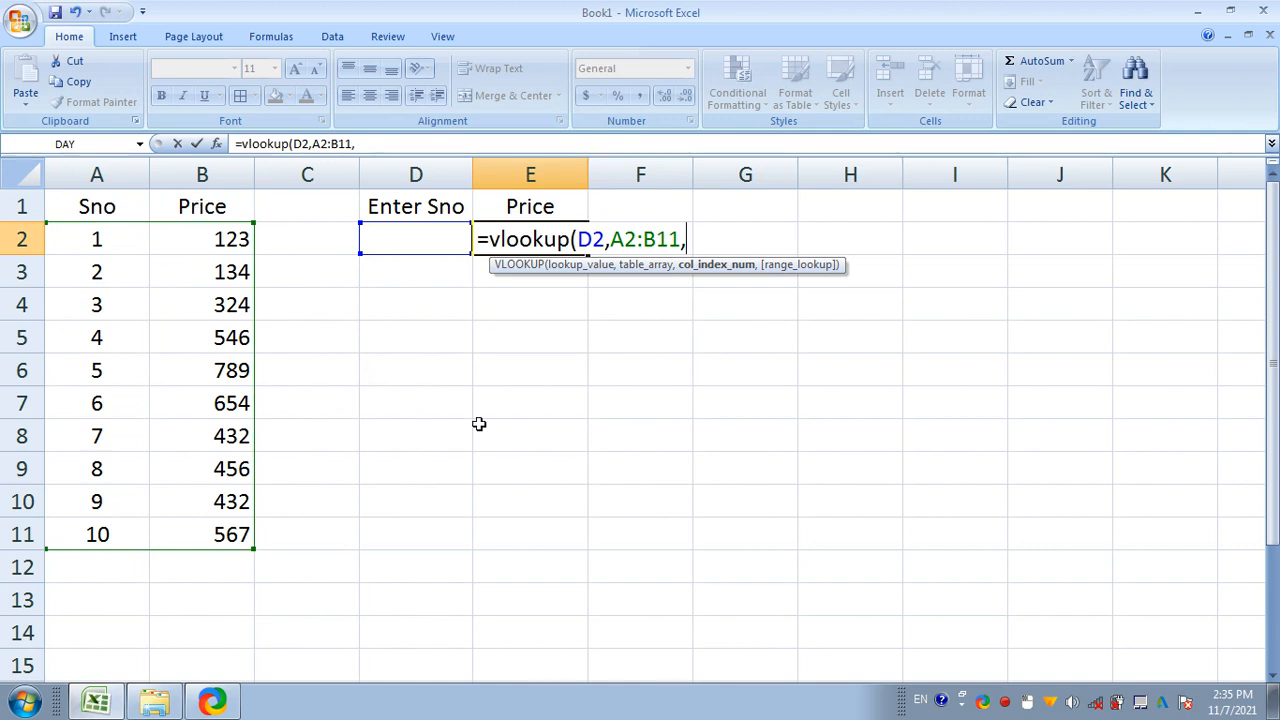
{"action": "type", "text": "2,"}
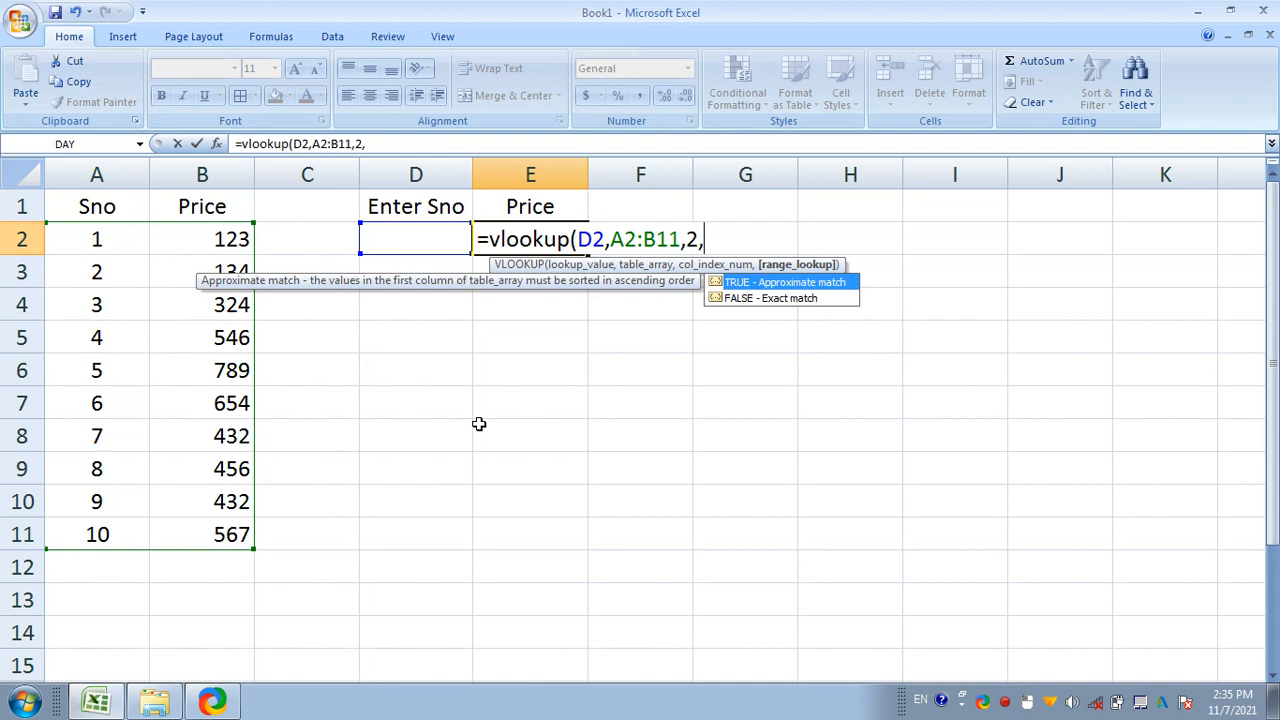
{"action": "type", "text": "true)"}
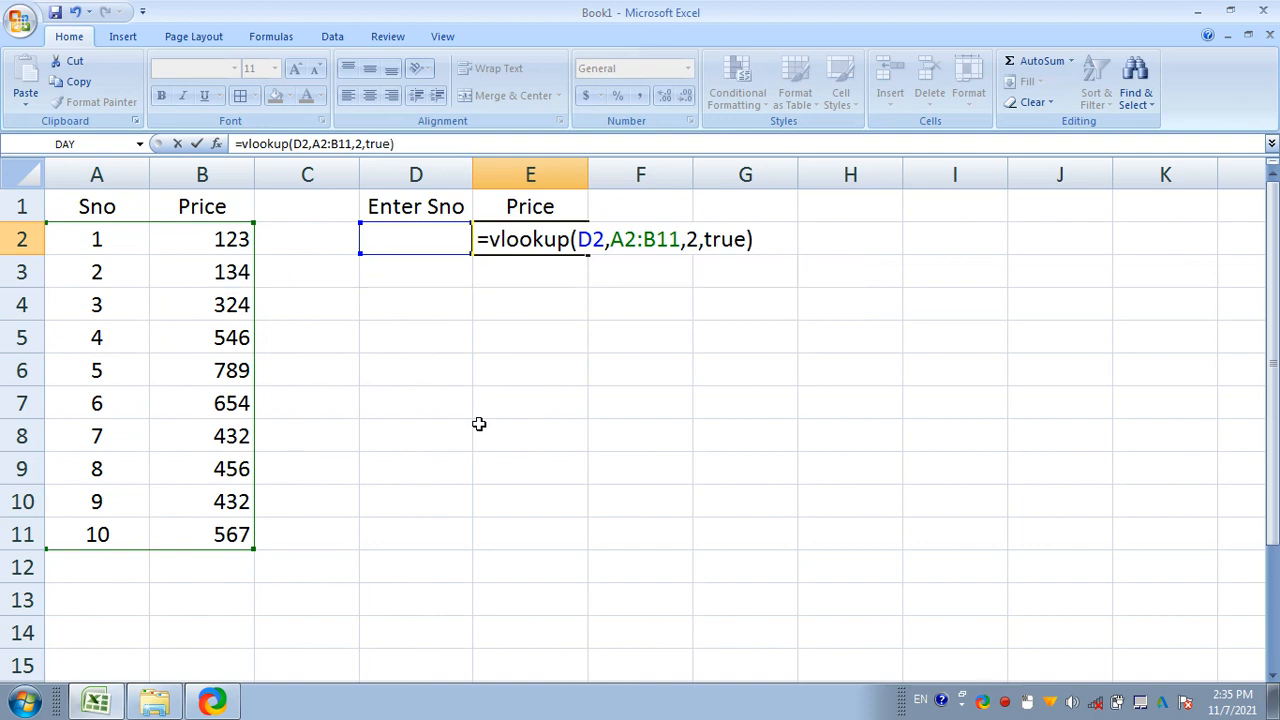
{"action": "key", "text": "Return"}
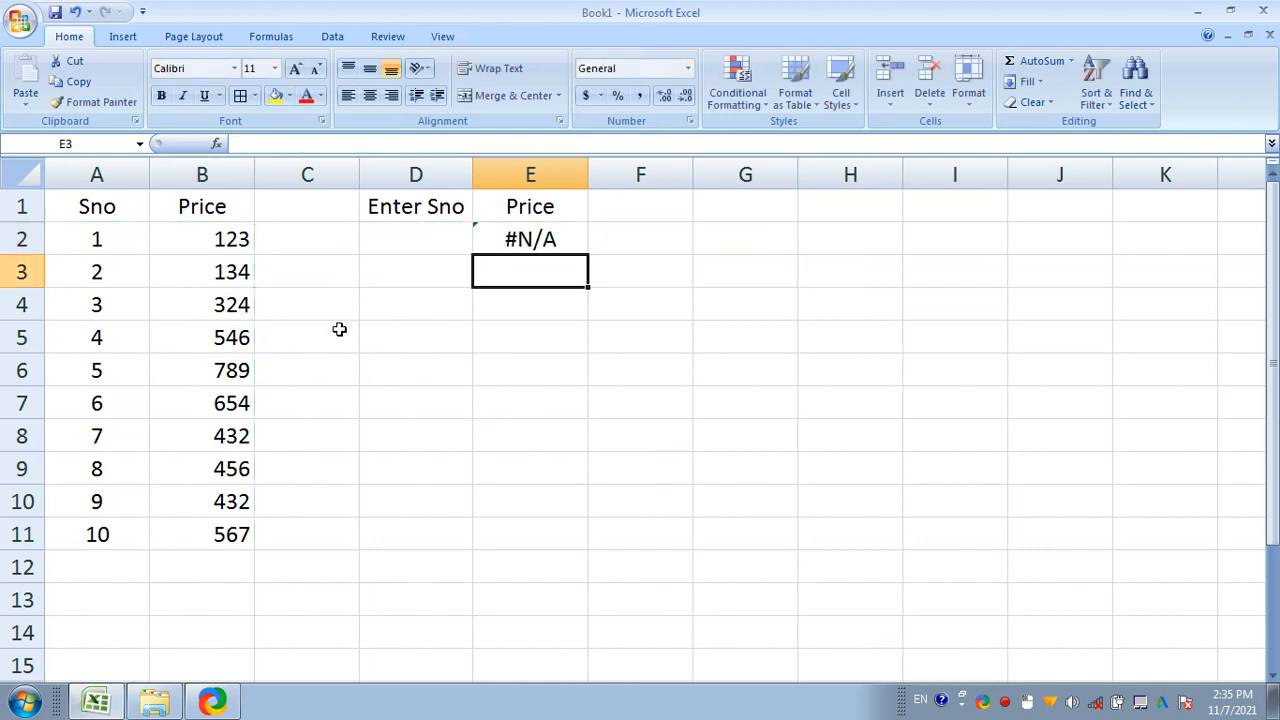
- Test the price lookup by entering serial number 5 in D2 and replacing it with 9
{"action": "left_click", "coordinate": [407, 246]}
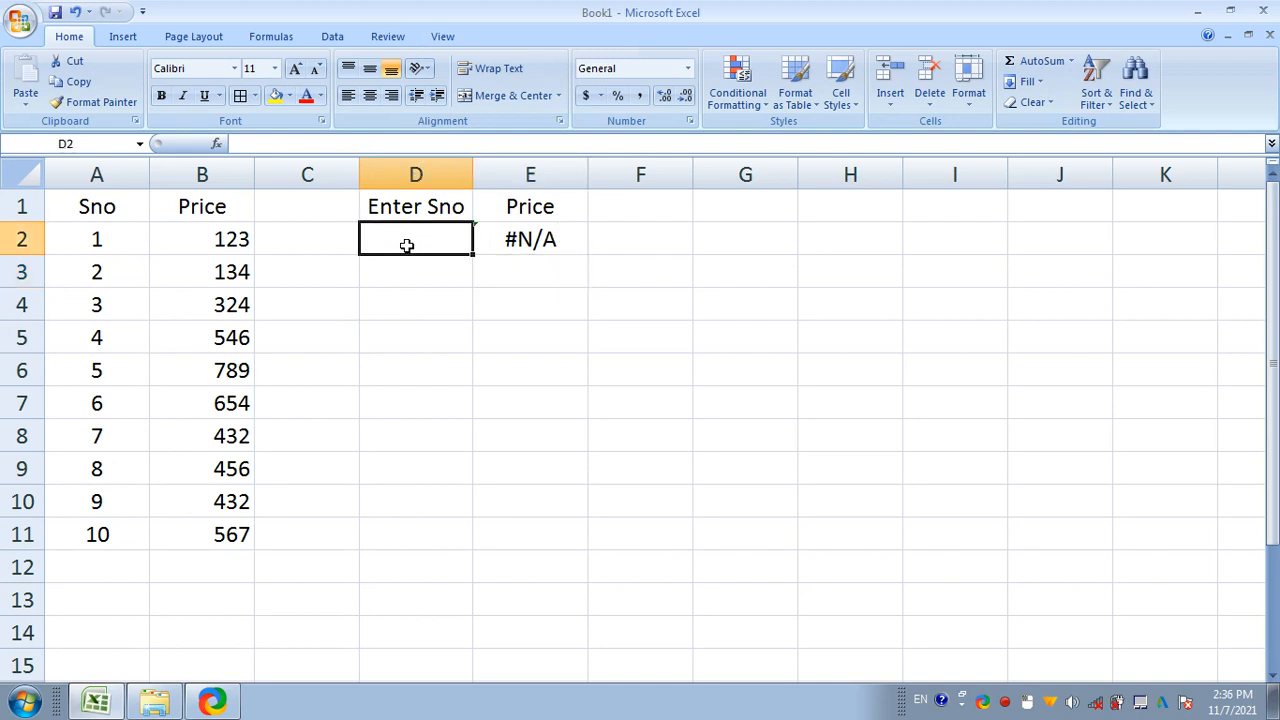
{"action": "type", "text": "5"}
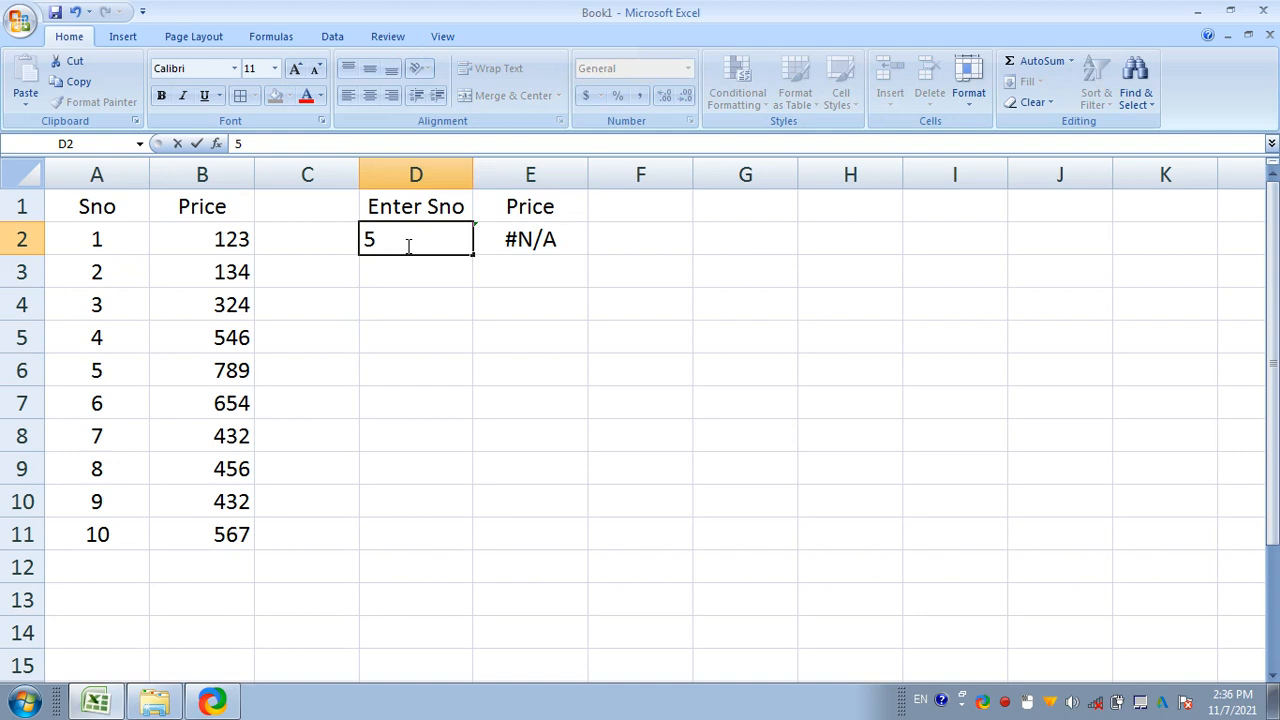
{"action": "key", "text": "Return"}
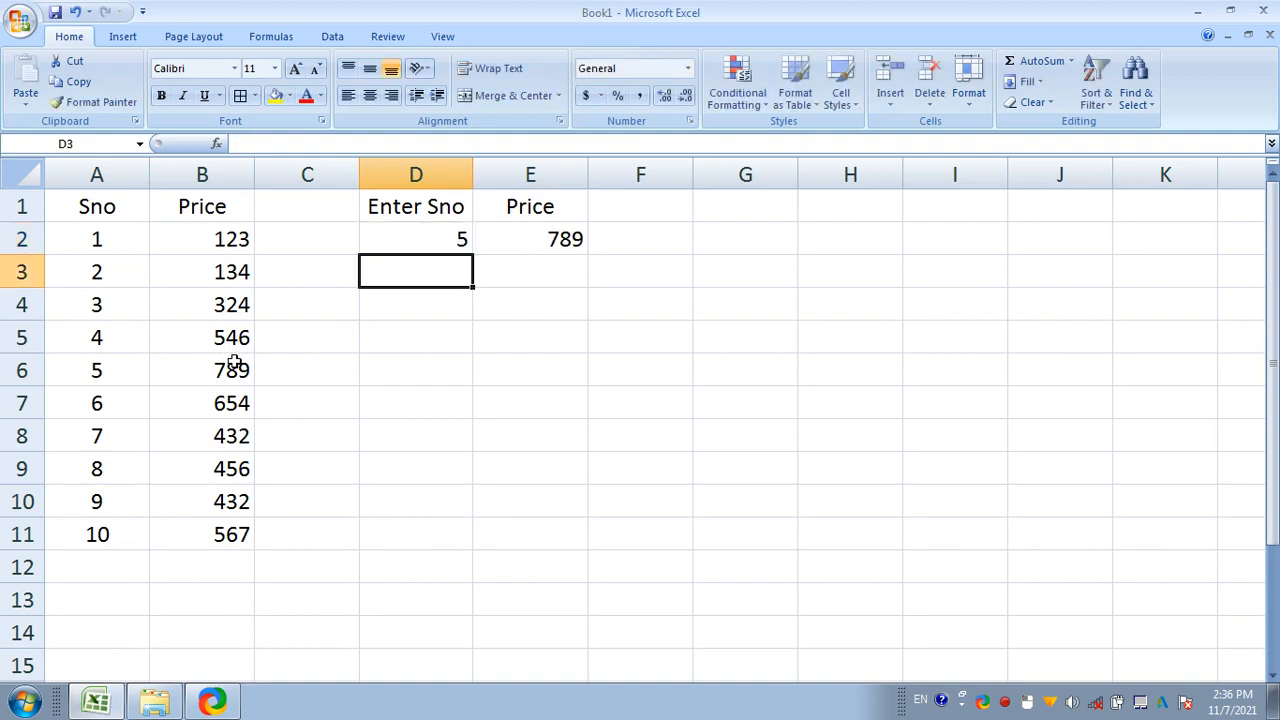
{"action": "left_click", "coordinate": [453, 243]}
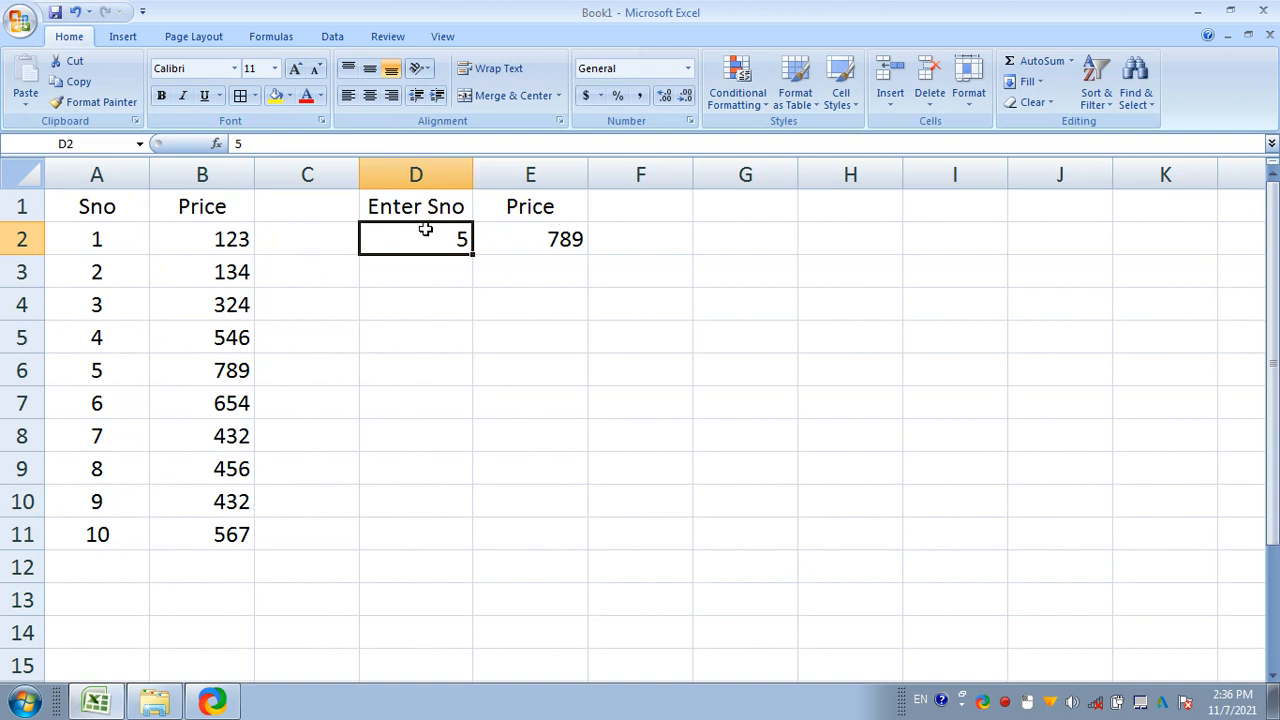
{"action": "type", "text": "9"}
{"action": "key", "text": "Return"}
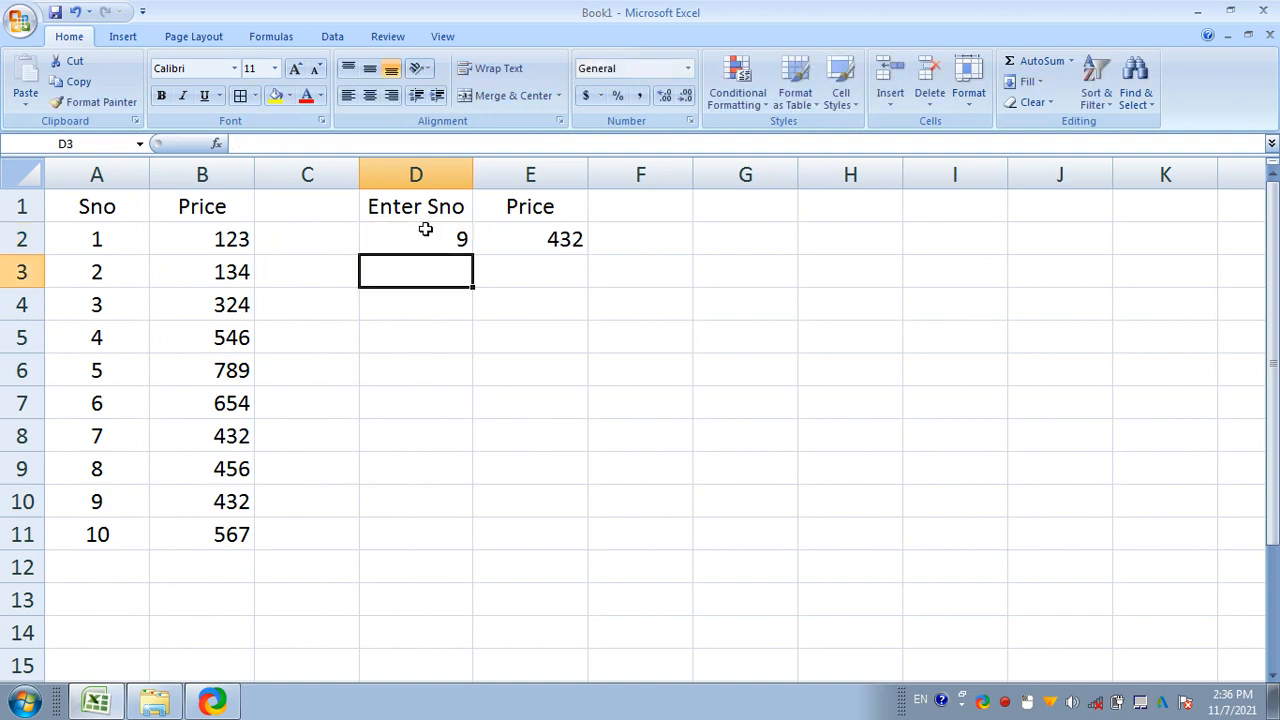
{"action": "left_click", "coordinate": [406, 403]}
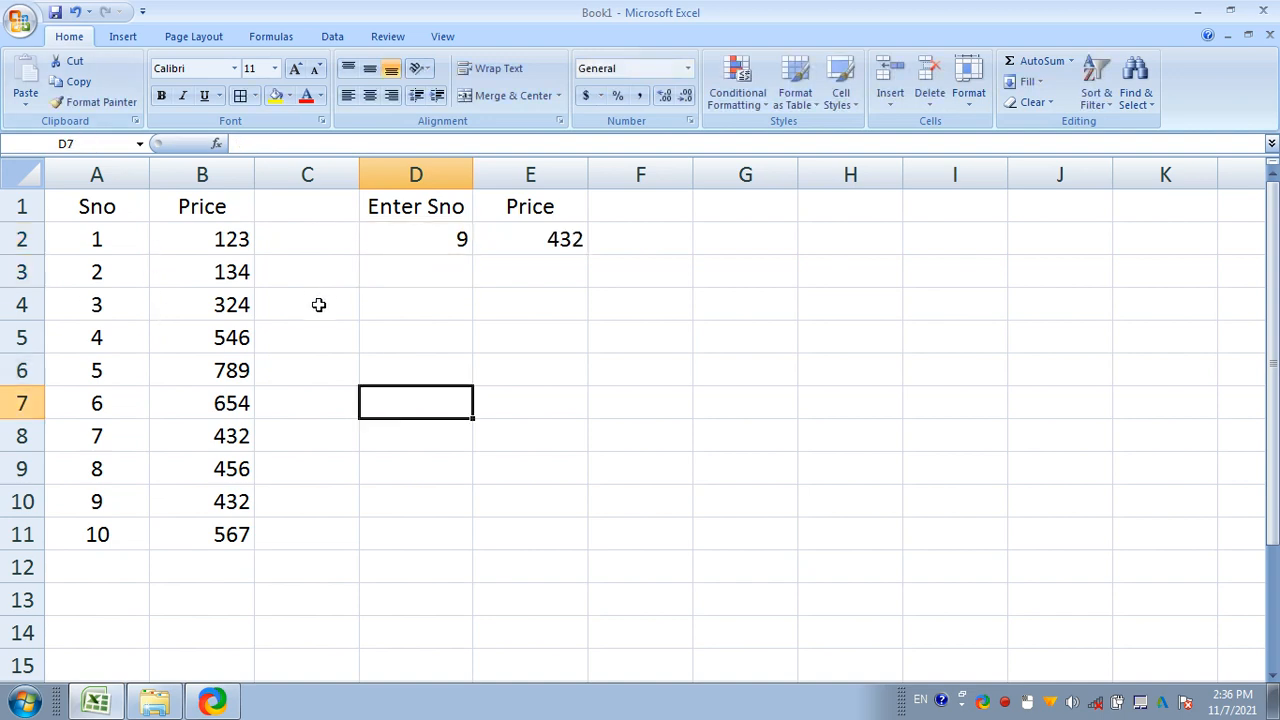
{"action": "left_click", "coordinate": [313, 211]}
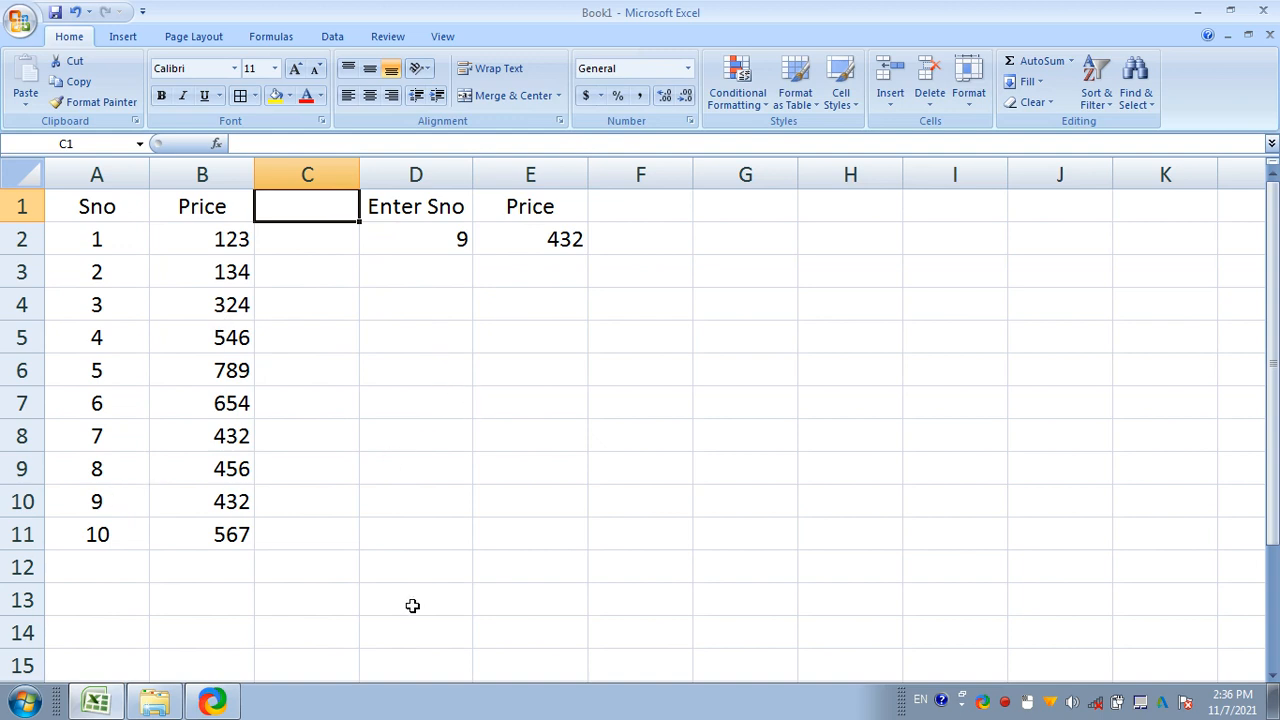
- Copy the serial number and price table in A1:B11, including its headings
{"action": "left_click", "coordinate": [393, 582]}
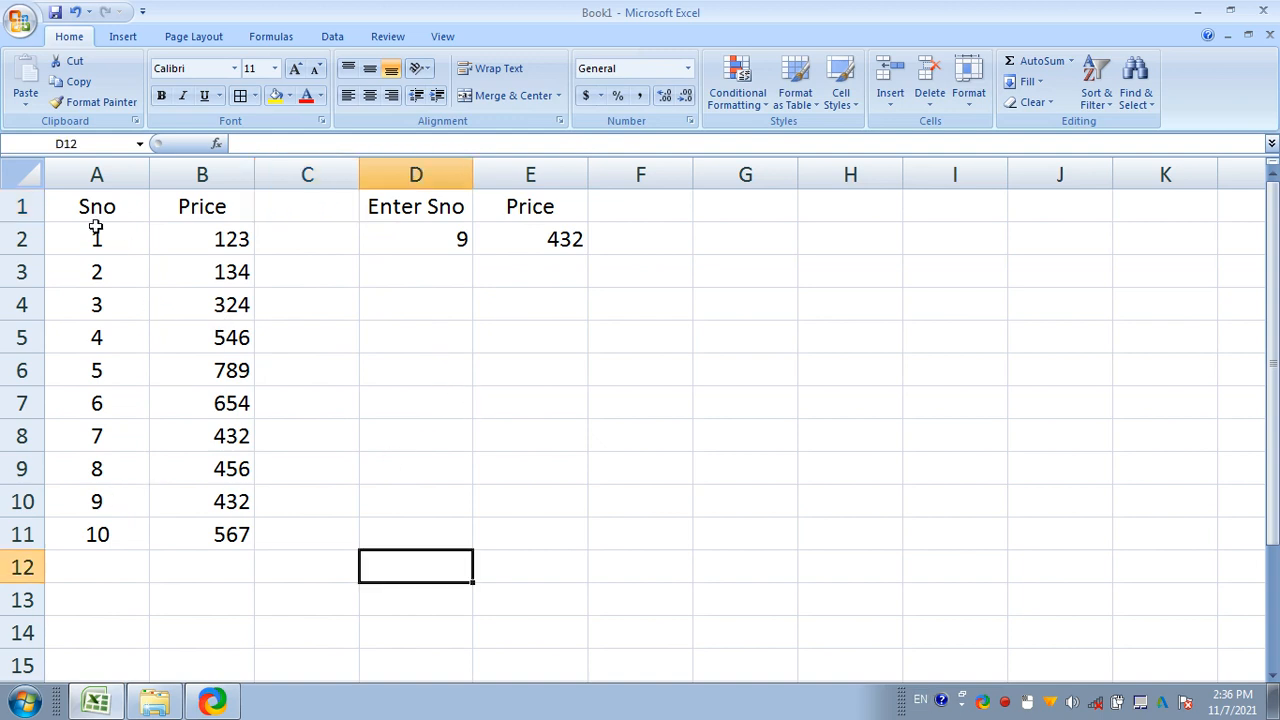
{"action": "left_click_drag", "start_coordinate": [96, 215], "coordinate": [234, 537]}
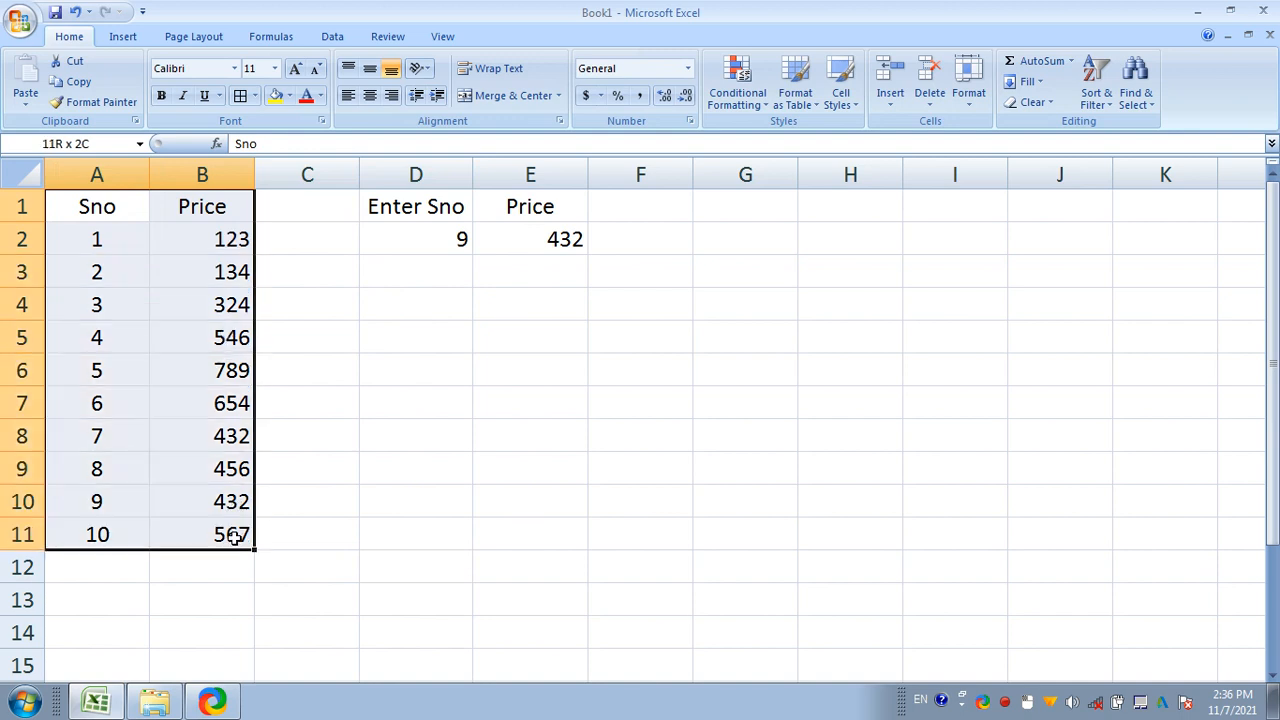
{"action": "right_click", "coordinate": [205, 285]}
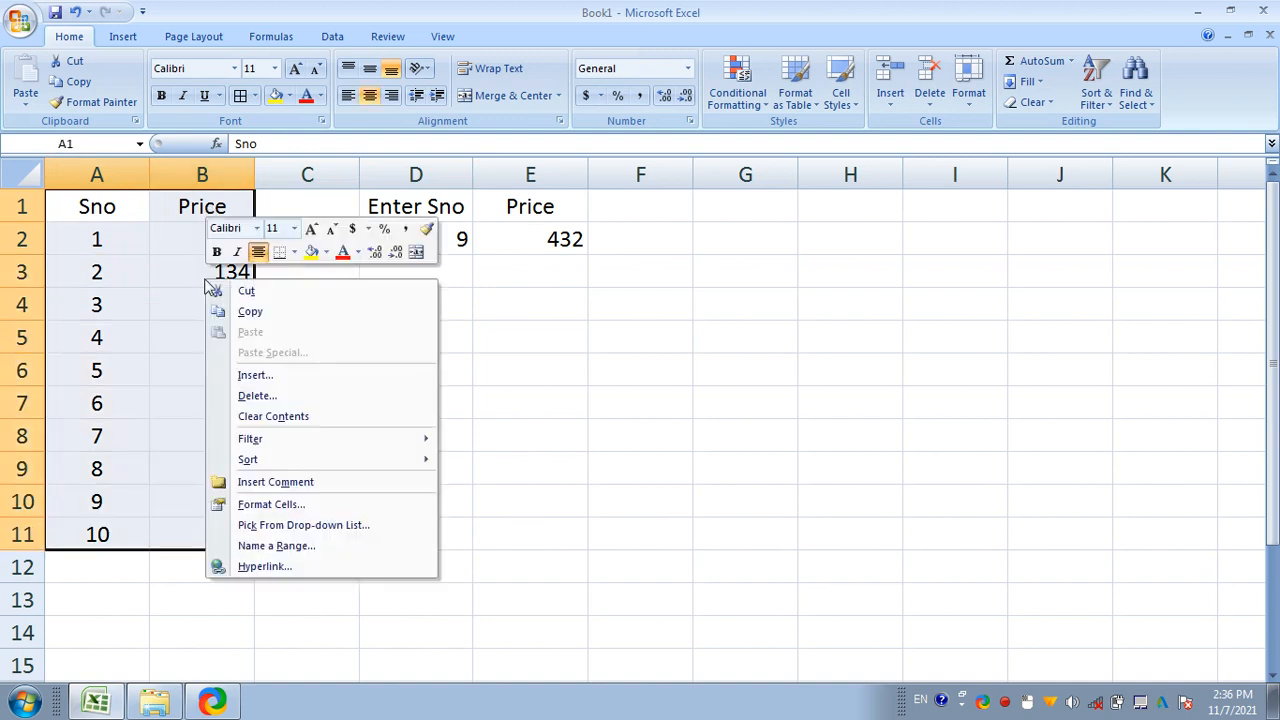
{"action": "left_click", "coordinate": [286, 312]}
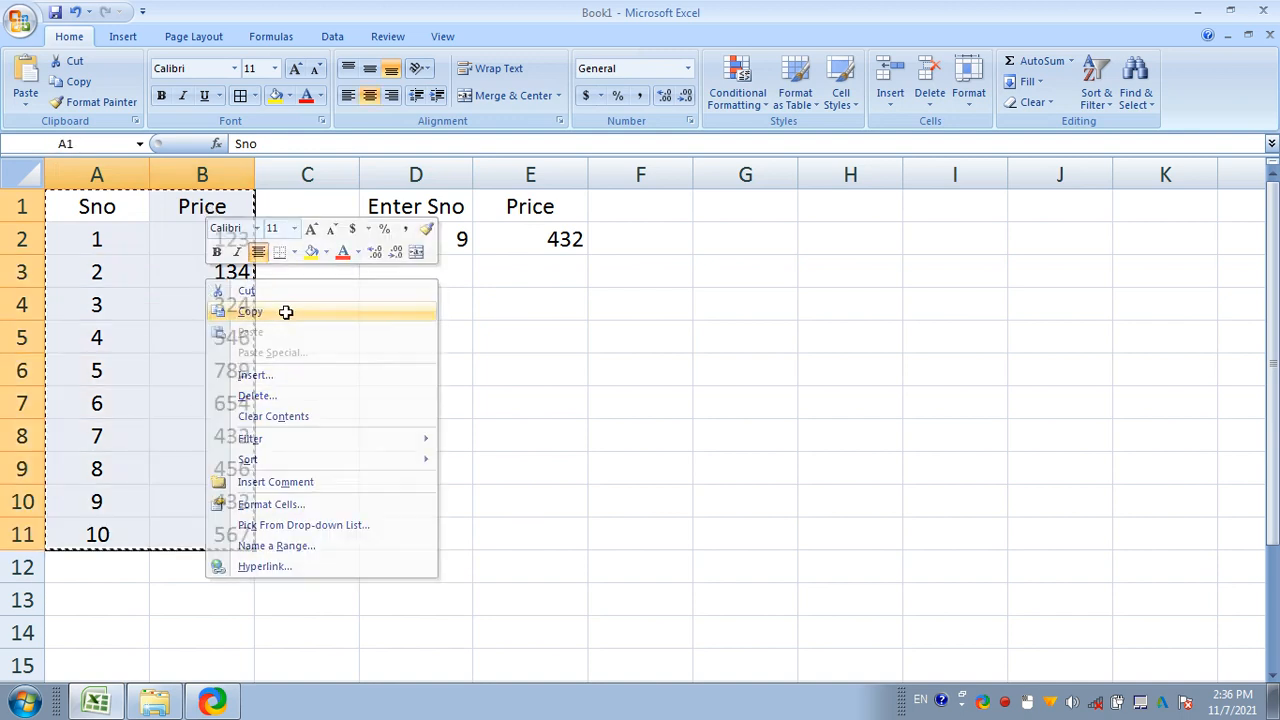
- Try pasting the copied table transposed, starting at cell E6
{"action": "left_click", "coordinate": [480, 372]}
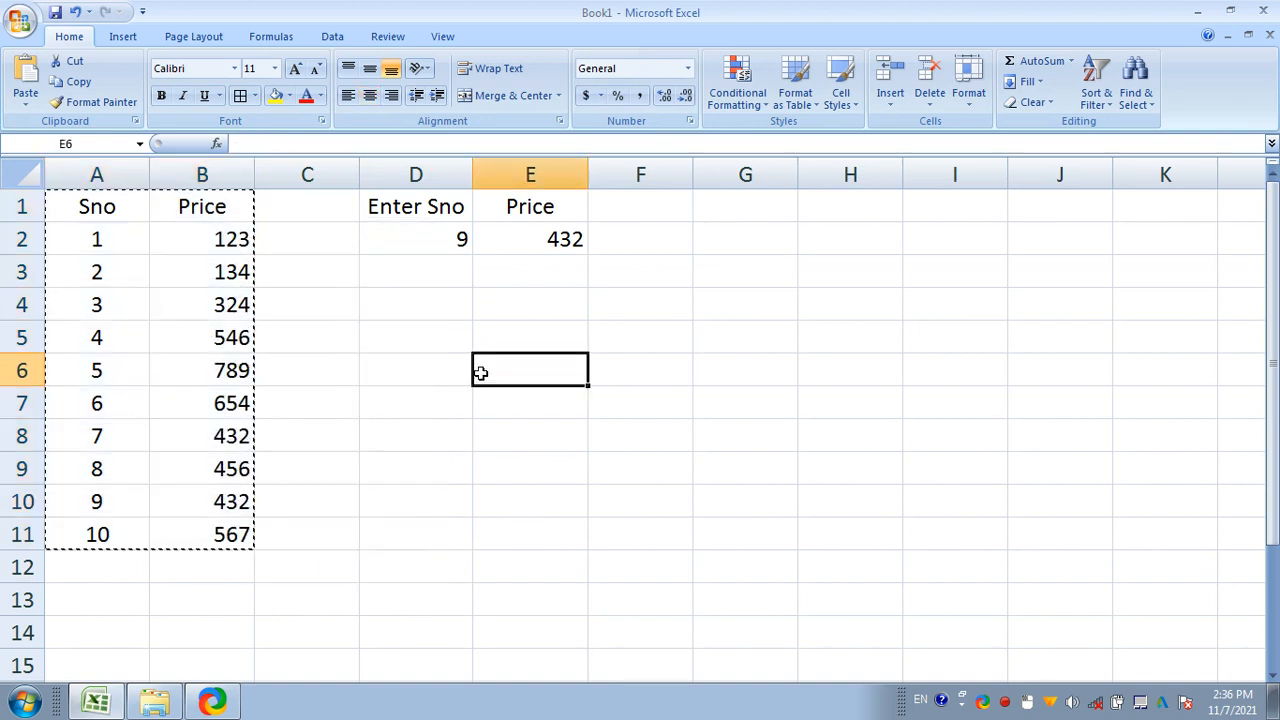
{"action": "right_click", "coordinate": [480, 372]}
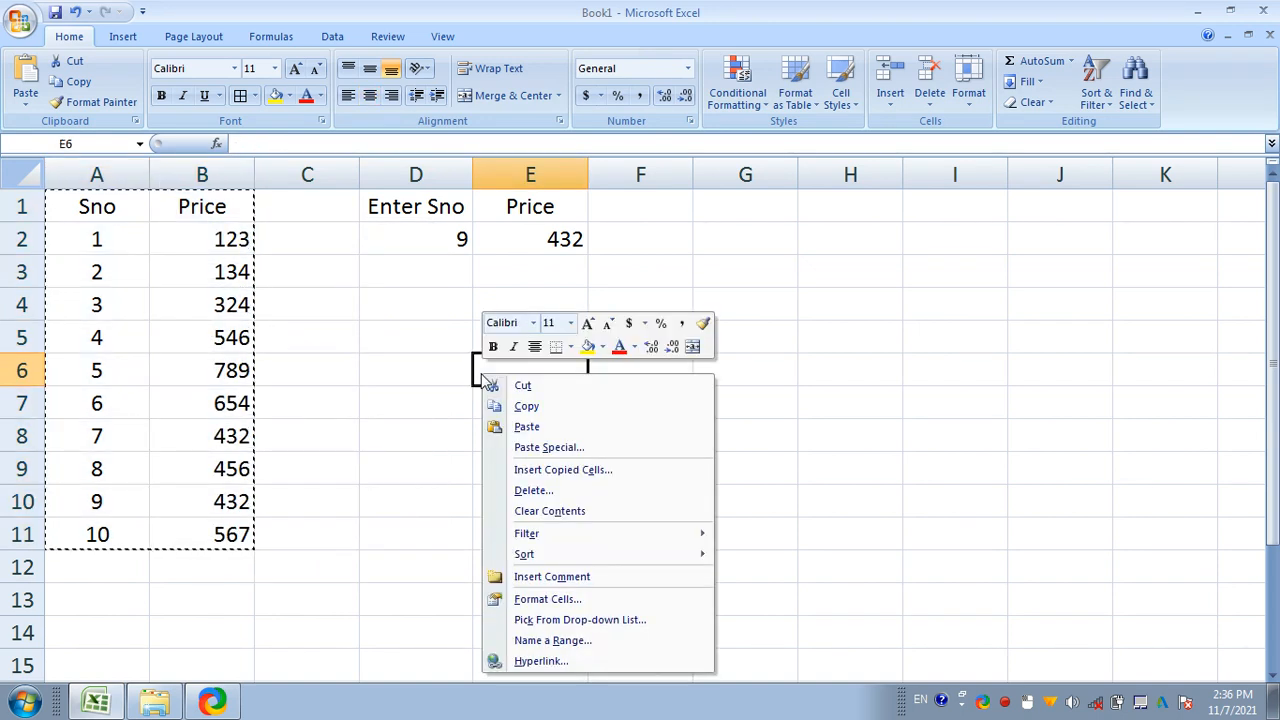
{"action": "left_click", "coordinate": [577, 448]}
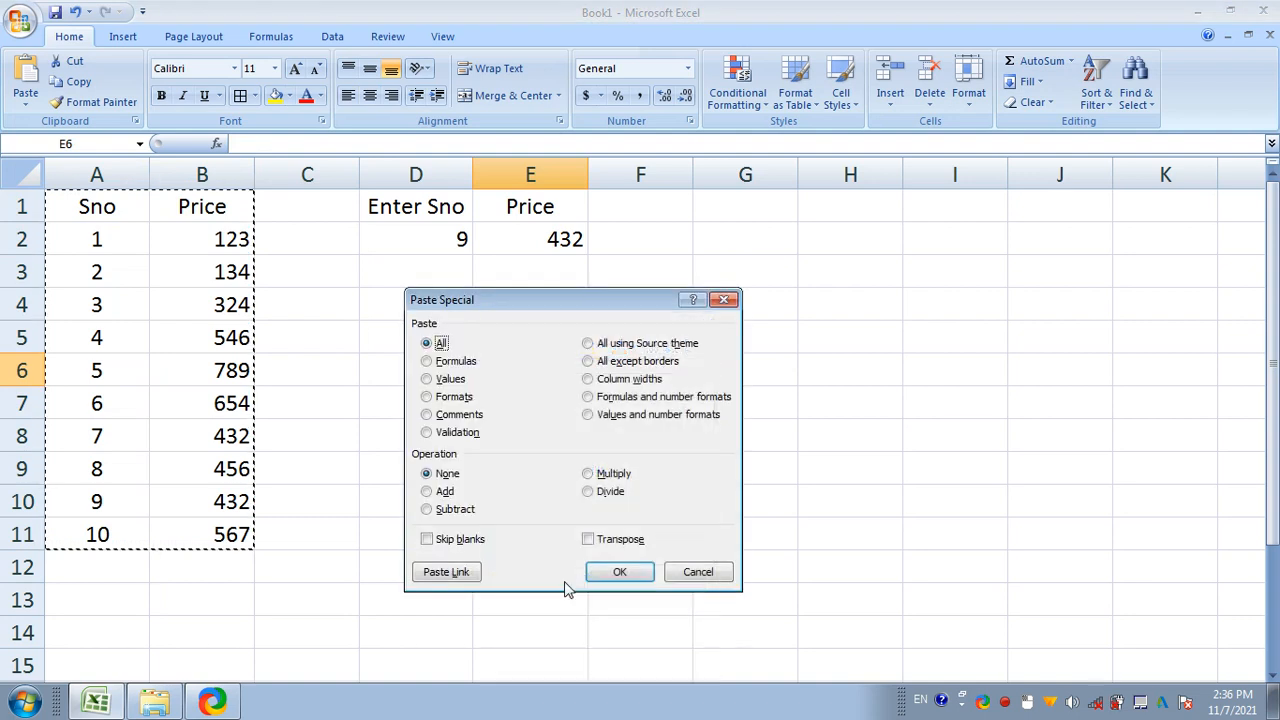
{"action": "left_click", "coordinate": [589, 539]}
{"action": "left_click", "coordinate": [606, 578]}
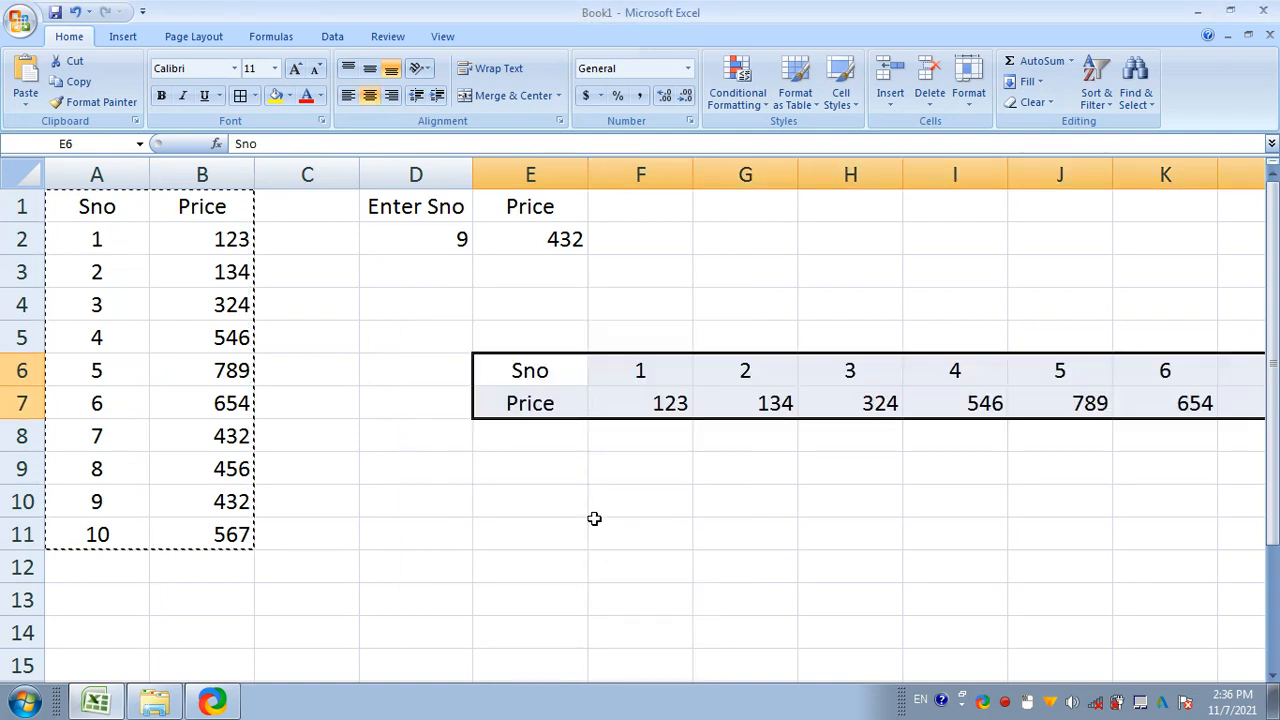
- Check the extent of the transposed table in rows 6 and 7 and undo that paste
{"action": "left_click", "coordinate": [362, 377]}
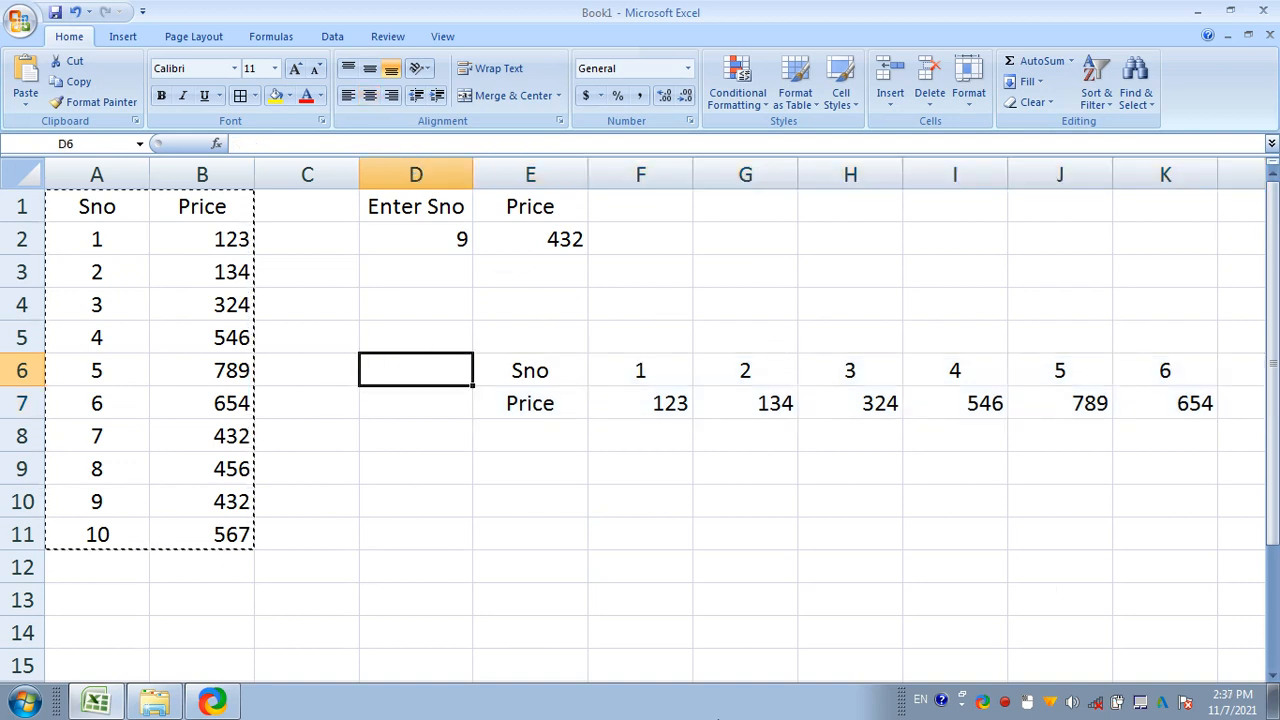
{"action": "left_click_drag", "start_coordinate": [788, 383], "coordinate": [1240, 373]}
{"action": "left_click", "coordinate": [1240, 373]}
{"action": "left_click", "coordinate": [423, 406]}
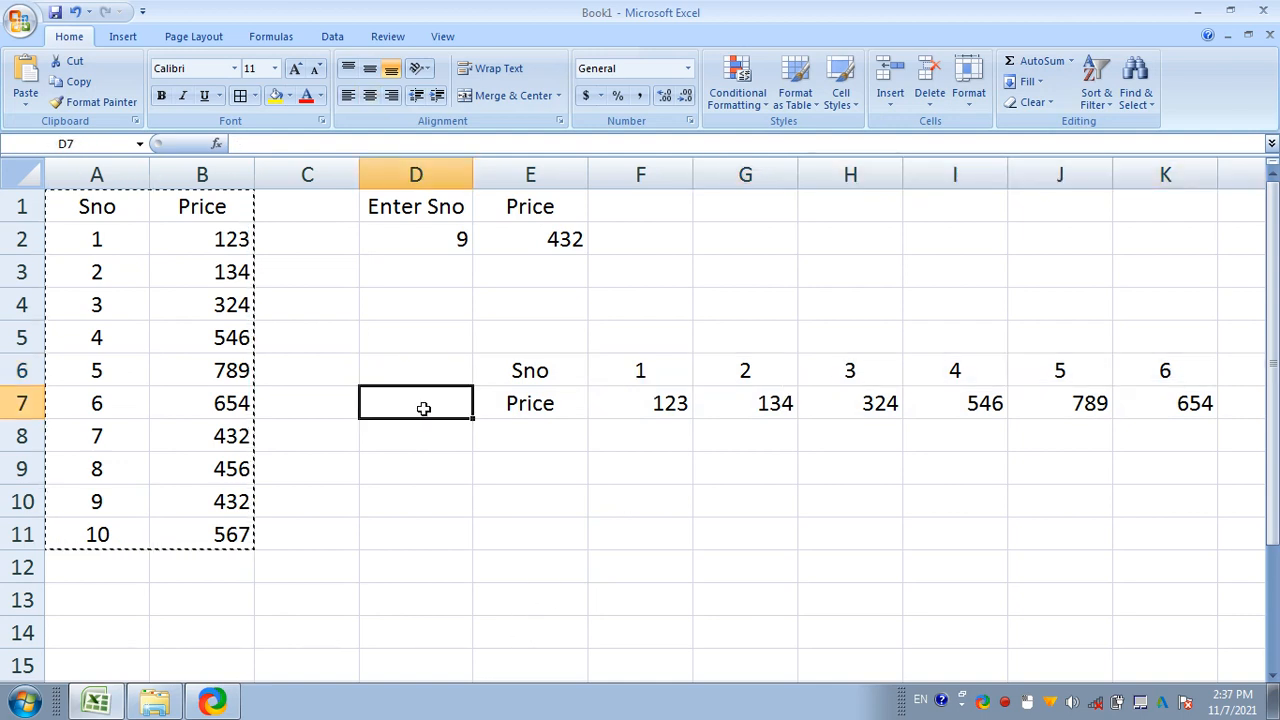
{"action": "key", "text": "ctrl+z"}
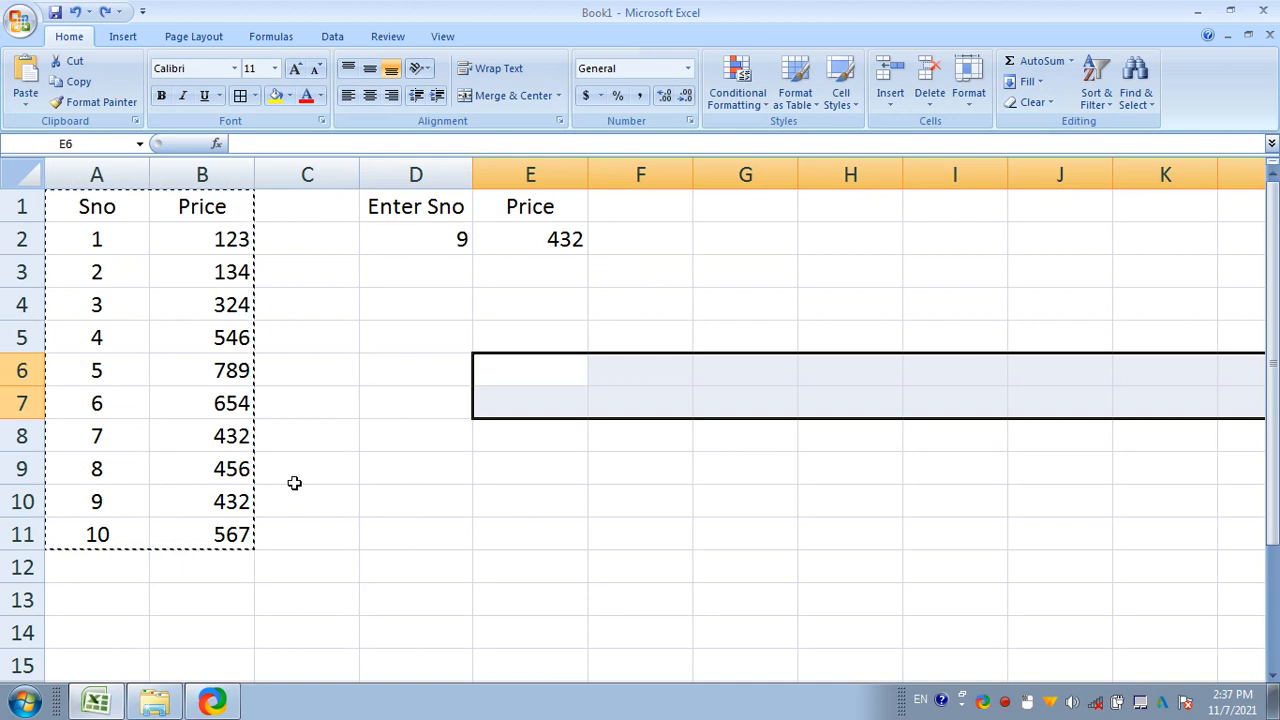
- Paste the copied table transposed below the original, starting at cell A13
{"action": "left_click", "coordinate": [293, 414]}
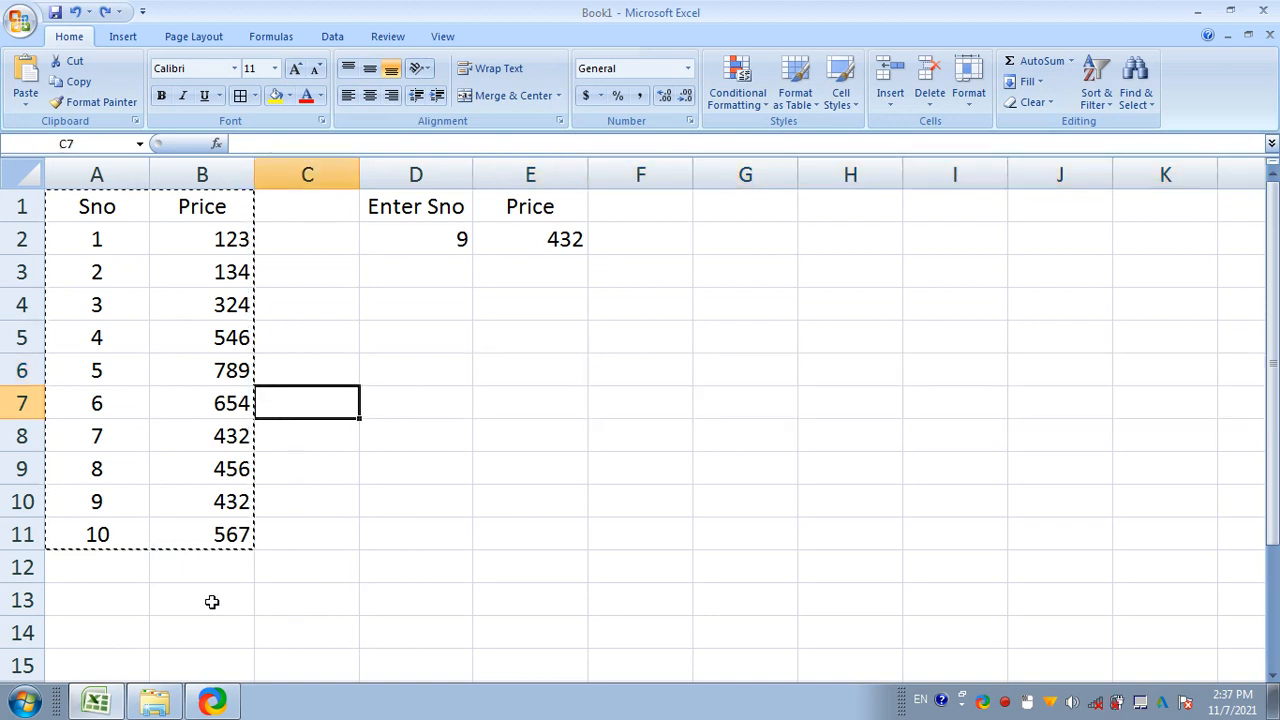
{"action": "left_click", "coordinate": [95, 606]}
{"action": "right_click", "coordinate": [95, 606]}
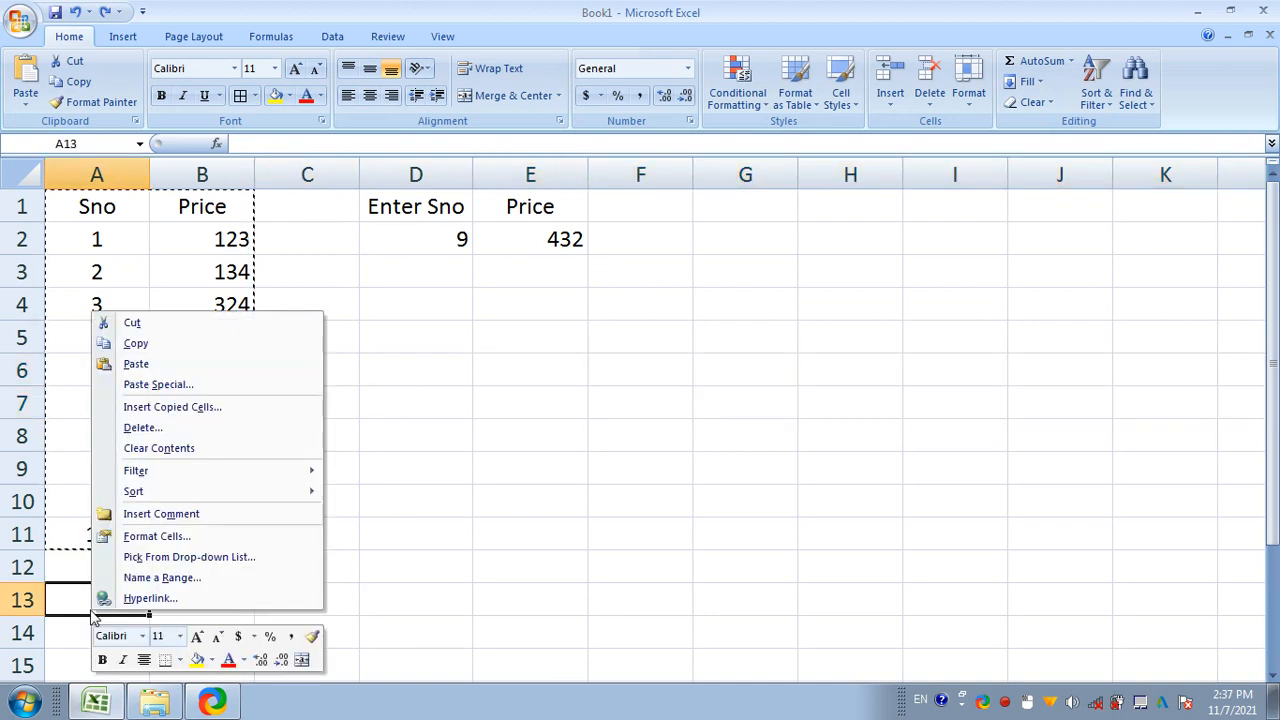
{"action": "left_click", "coordinate": [155, 384]}
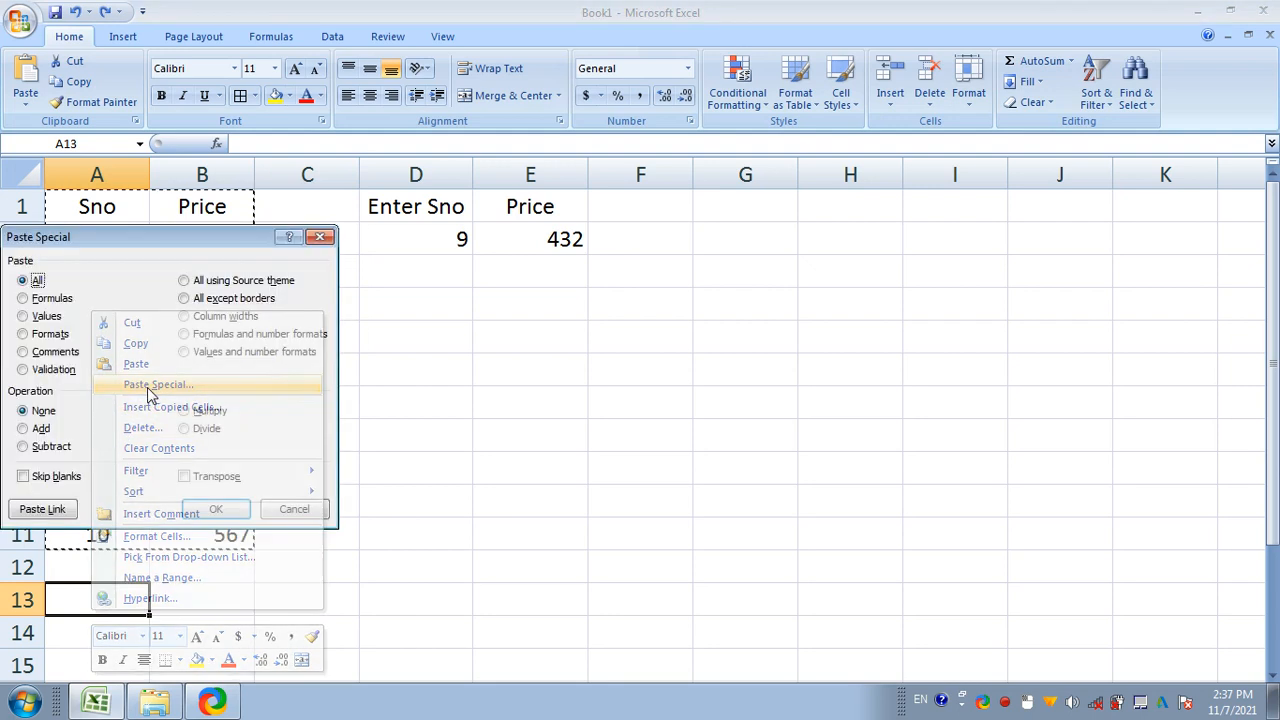
{"action": "left_click", "coordinate": [212, 477]}
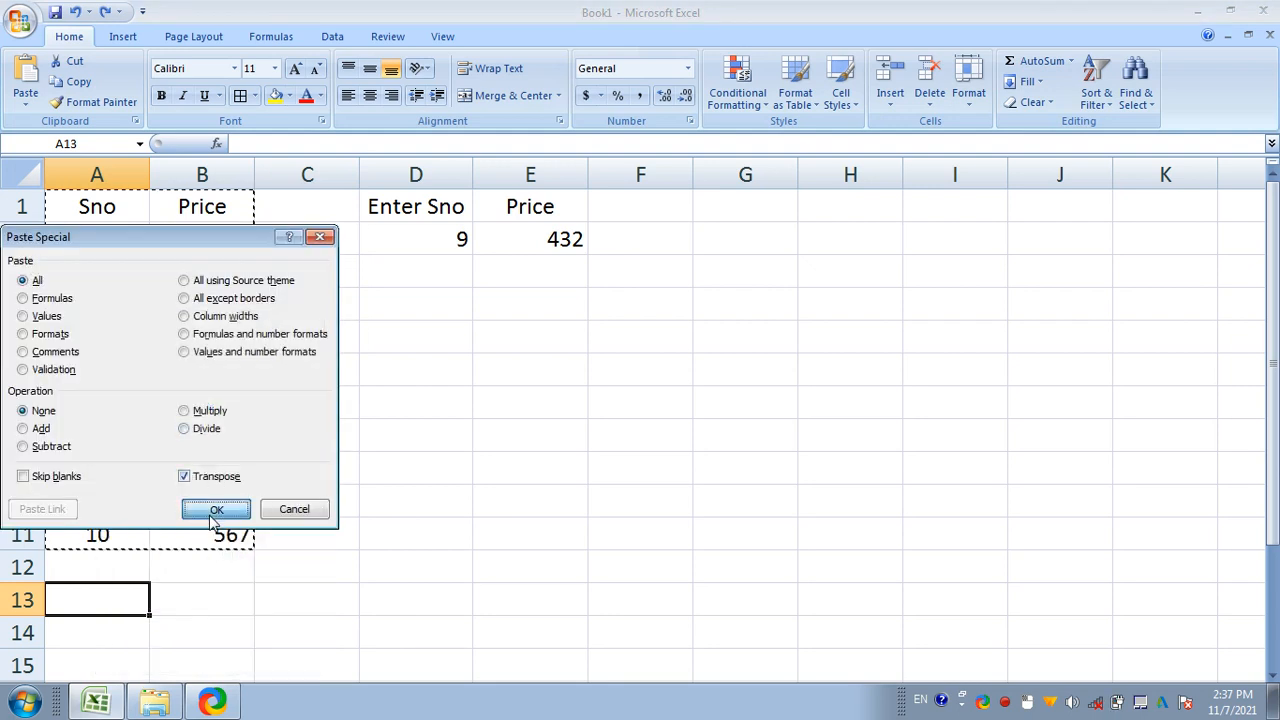
{"action": "left_click", "coordinate": [215, 509]}
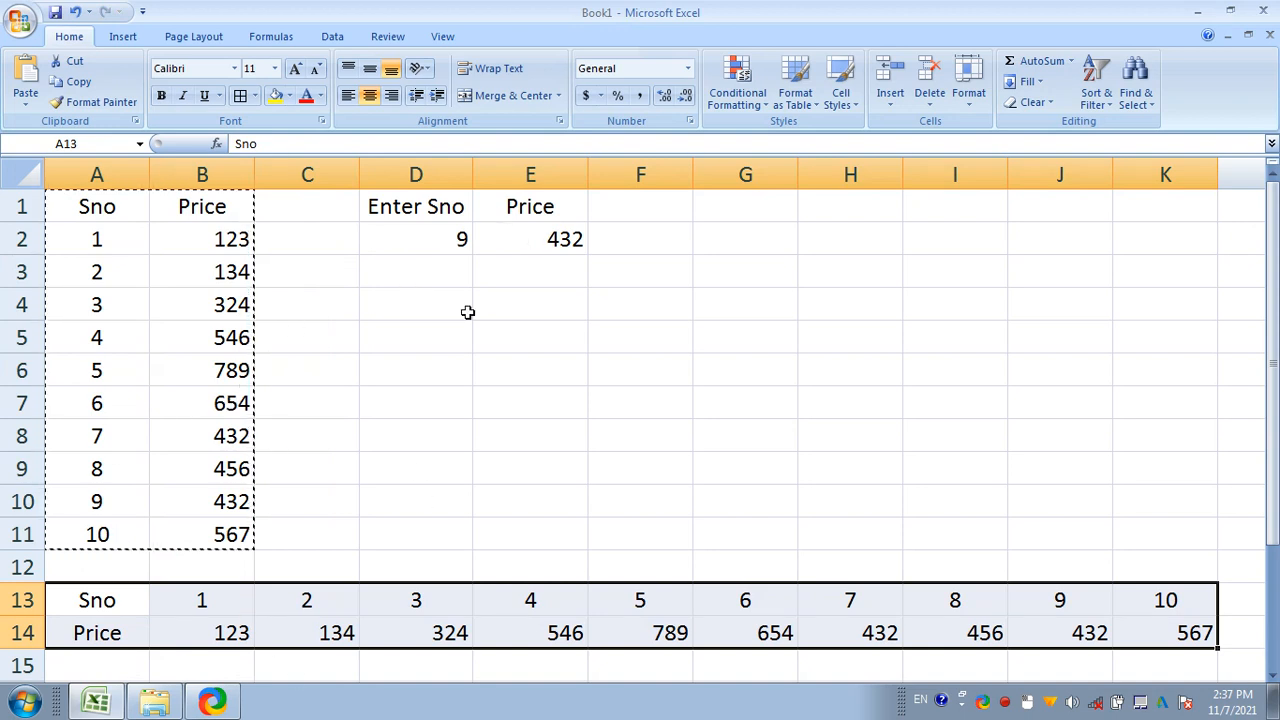
{"action": "left_click", "coordinate": [388, 248]}
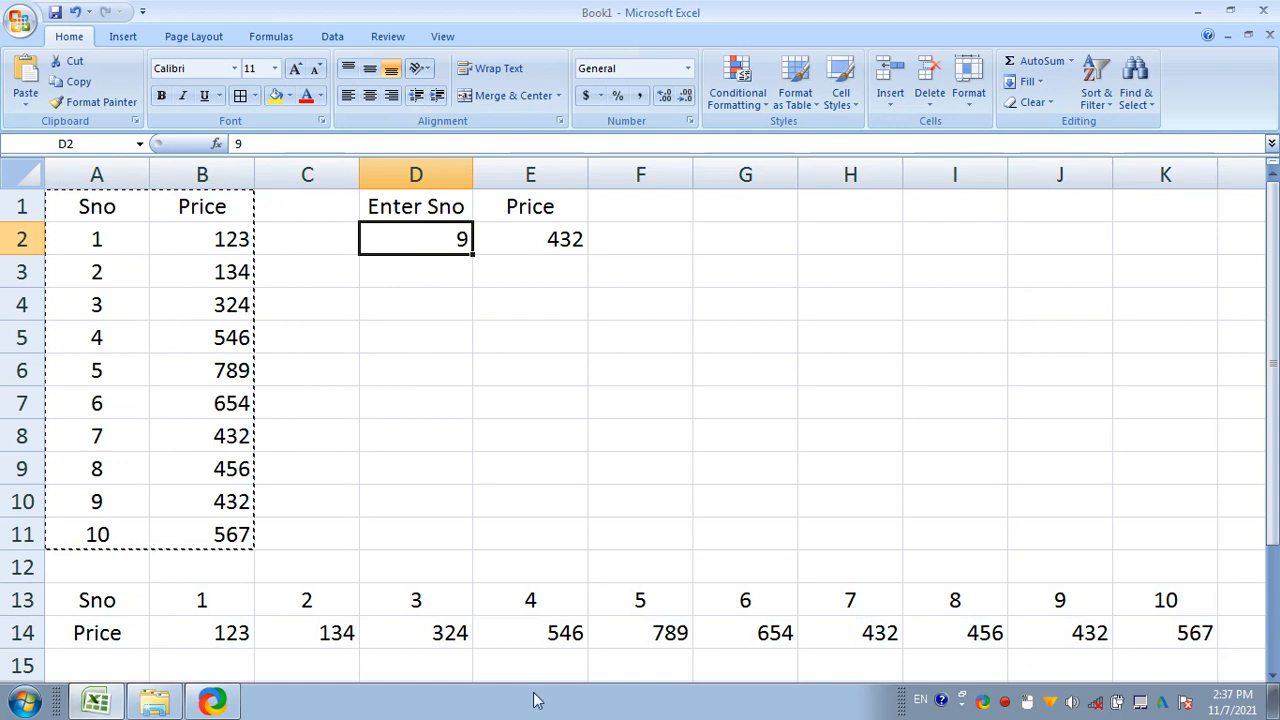
{"action": "left_click", "coordinate": [512, 556]}
{"action": "left_click", "coordinate": [645, 531]}
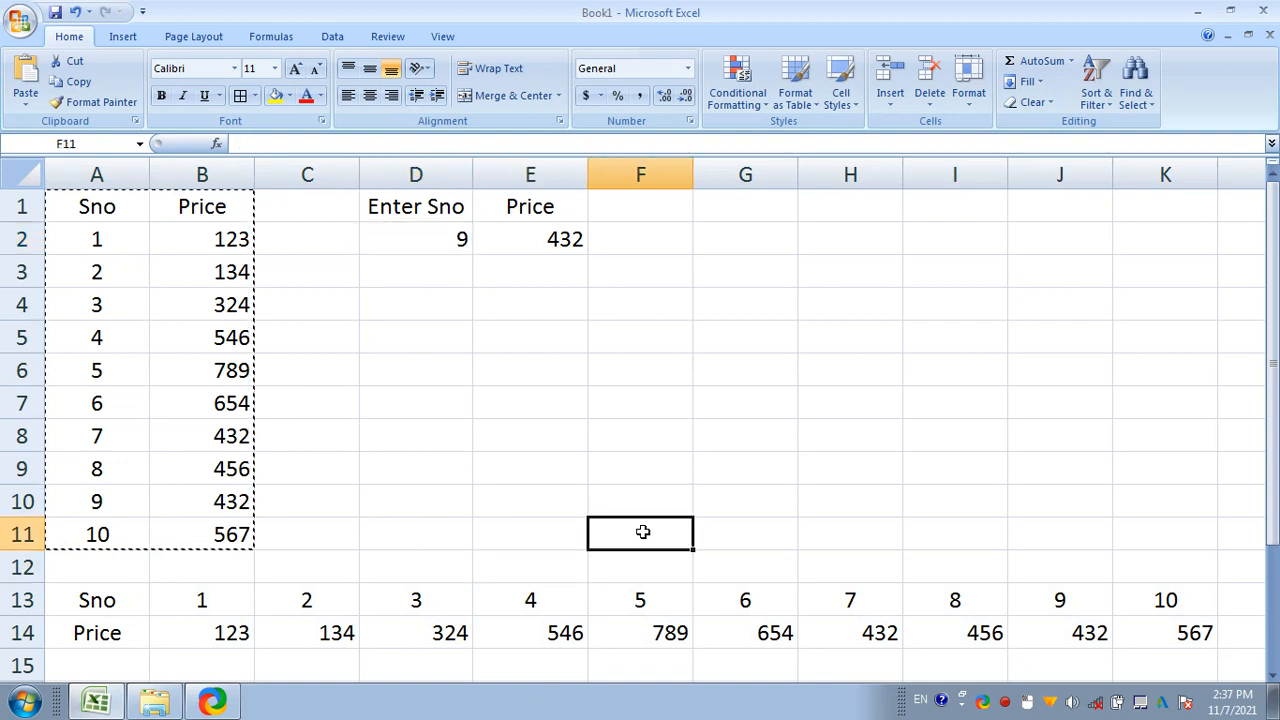
{"action": "left_click", "coordinate": [771, 533]}
- Enter the formula =hlookup(A16,A13:K14,2,True) in B16 to look up A16 in the horizontal table
{"action": "scroll", "coordinate": [745, 545], "scroll_direction": "down", "scroll_amount": 2}
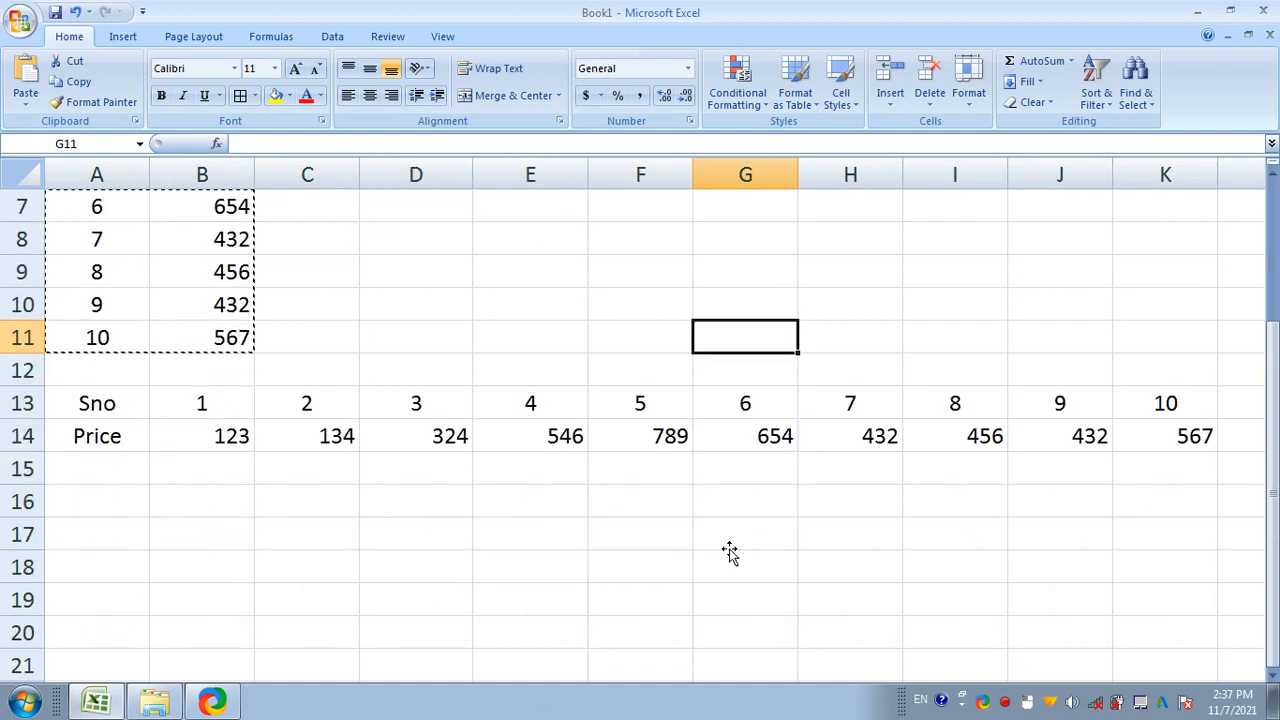
{"action": "left_click", "coordinate": [110, 500]}
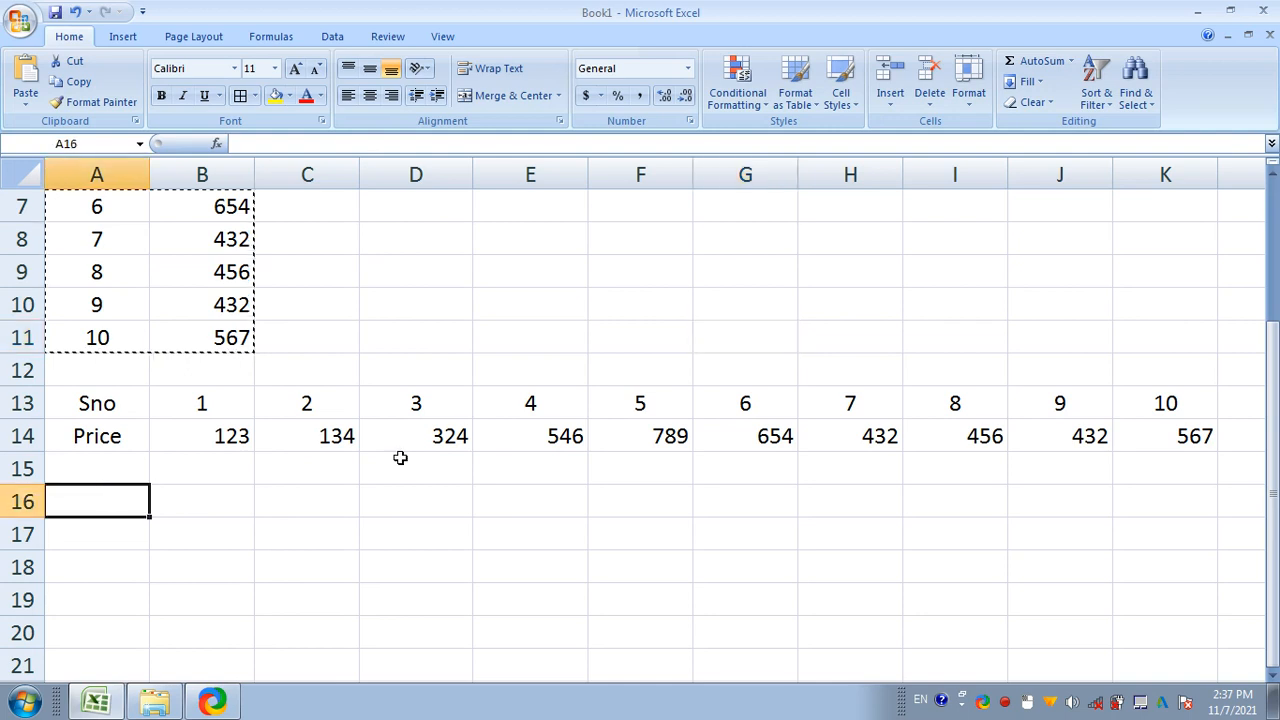
{"action": "left_click", "coordinate": [223, 510]}
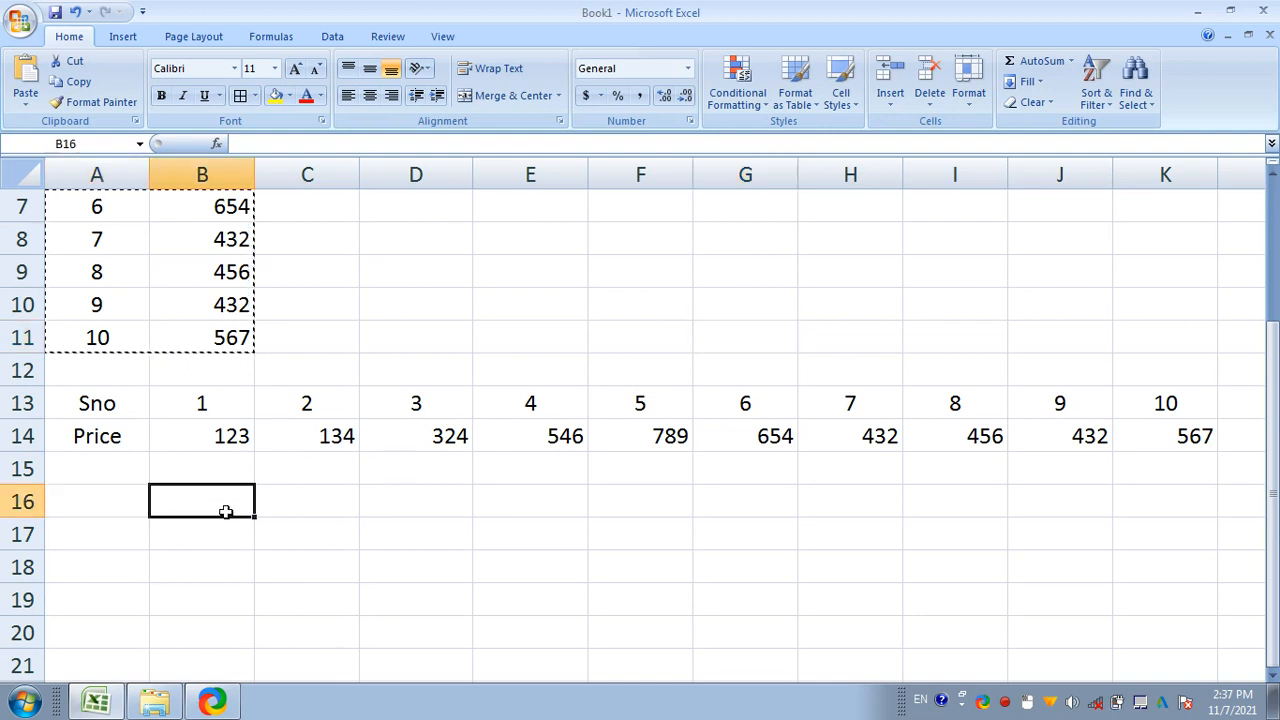
{"action": "type", "text": "=hloo"}
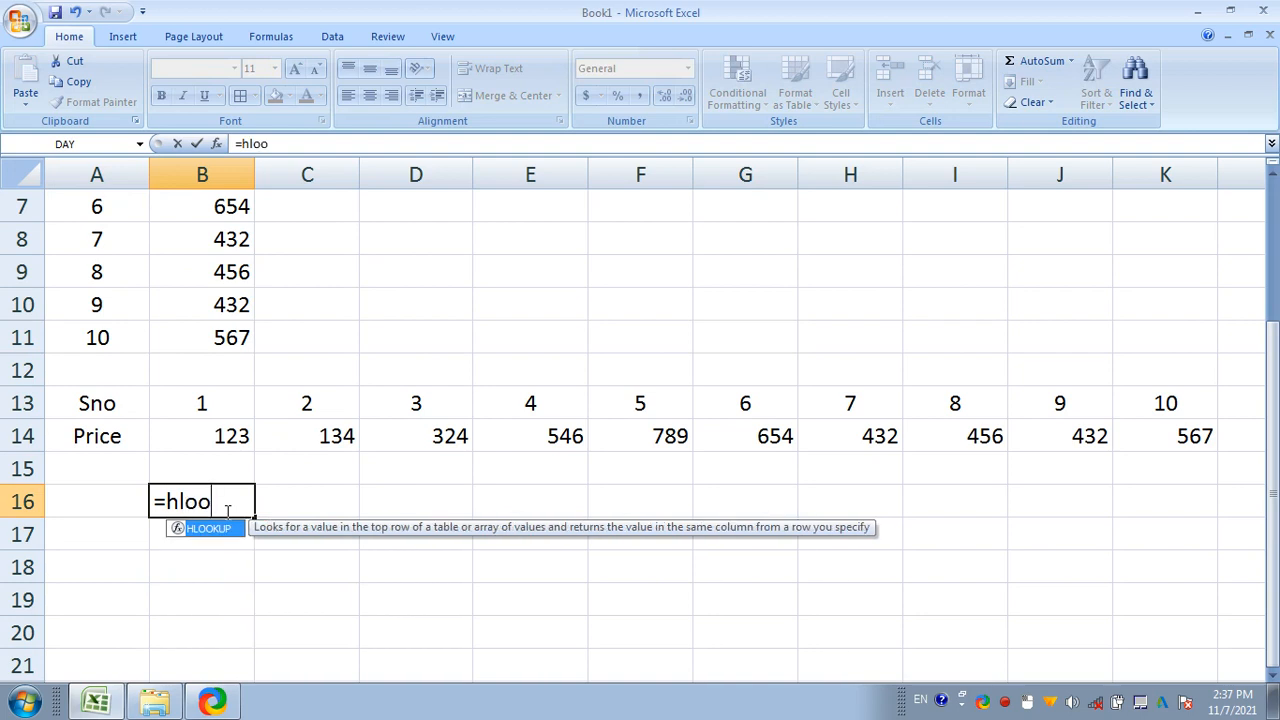
{"action": "type", "text": "kup"}
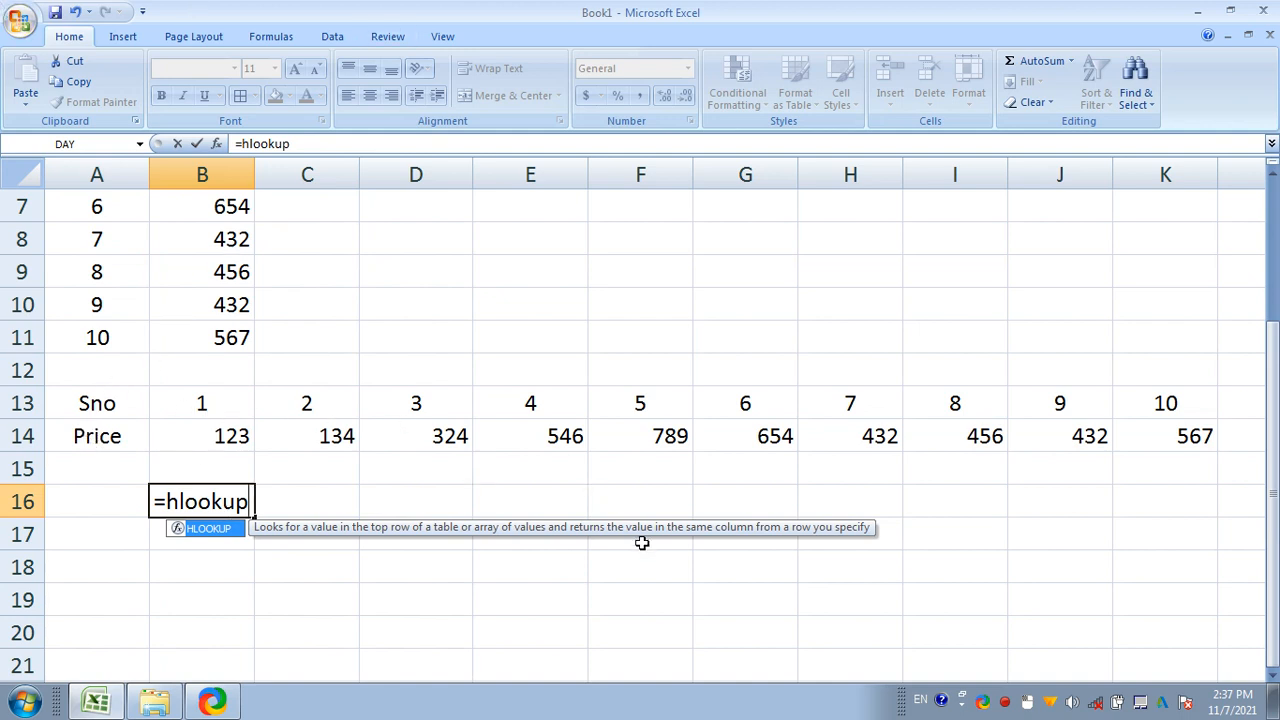
{"action": "type", "text": "("}
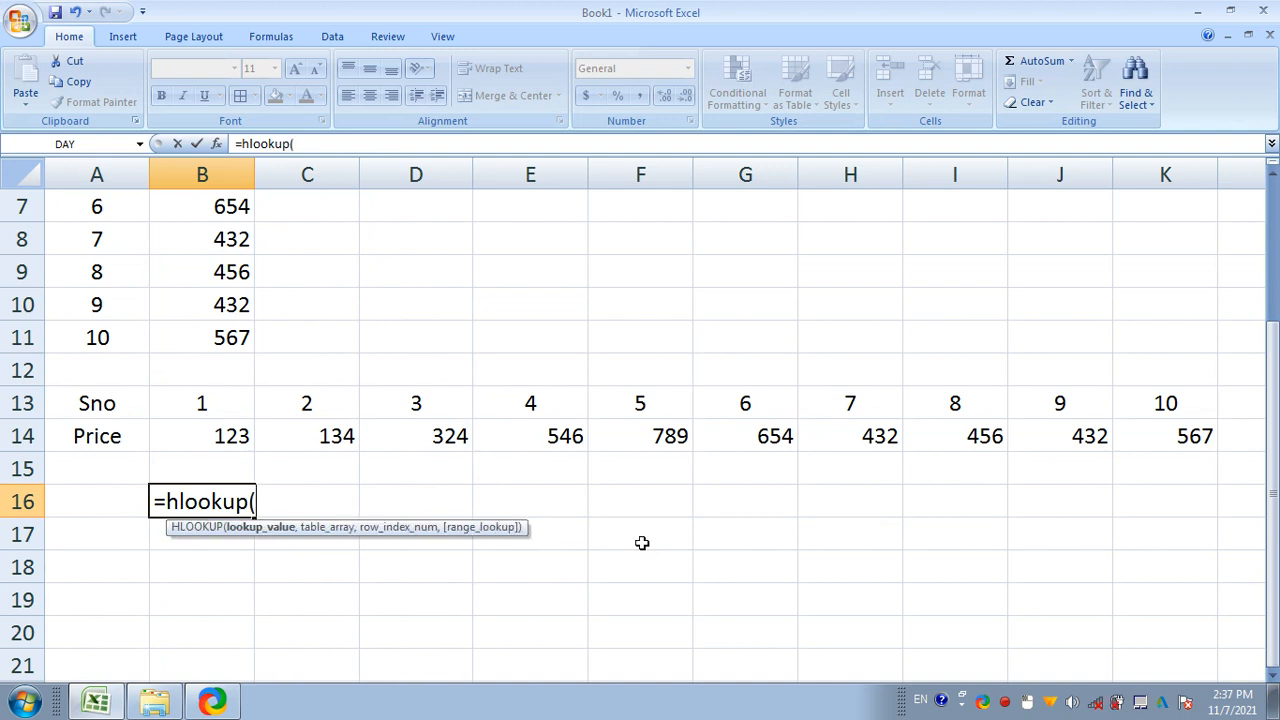
{"action": "left_click", "coordinate": [72, 499]}
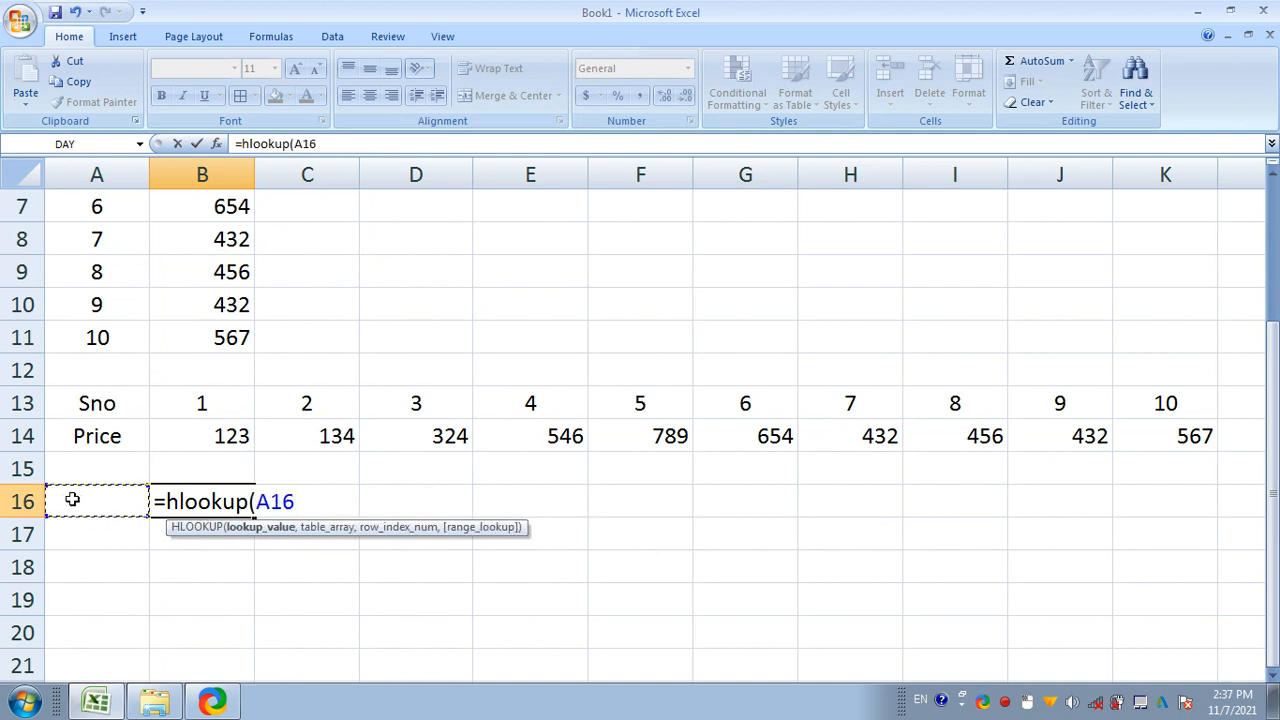
{"action": "type", "text": ","}
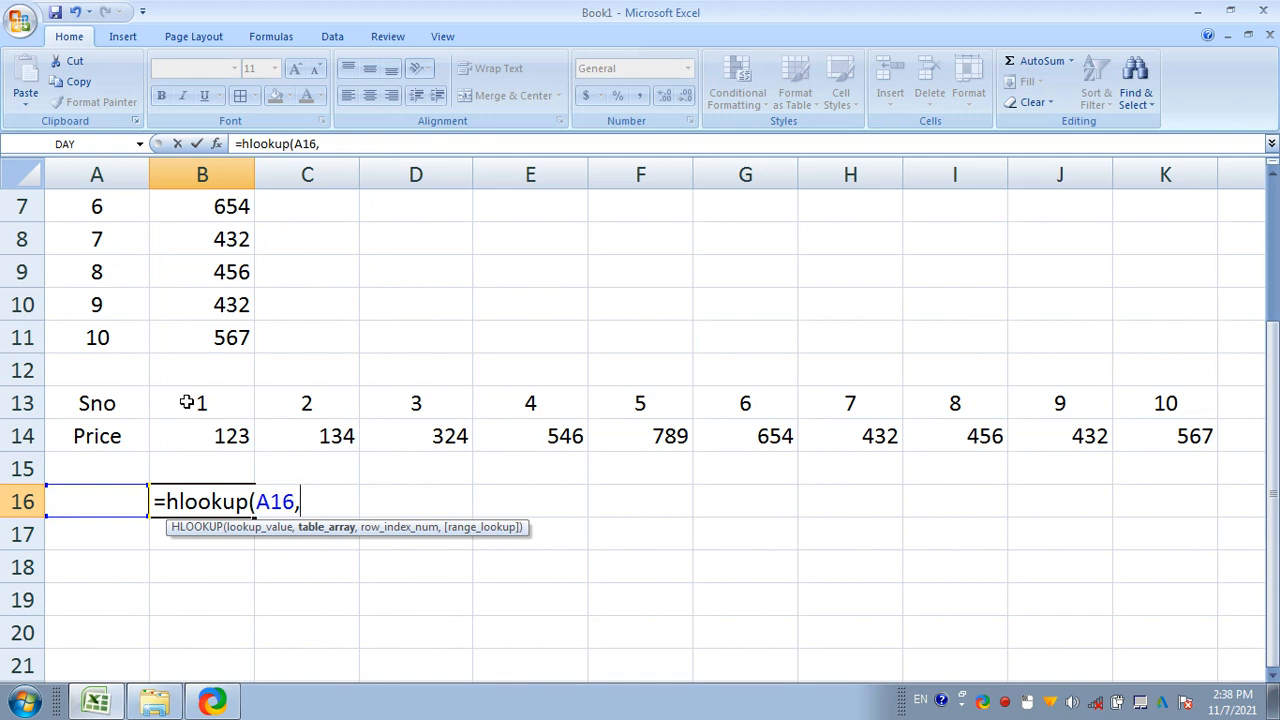
{"action": "left_click", "coordinate": [109, 404]}
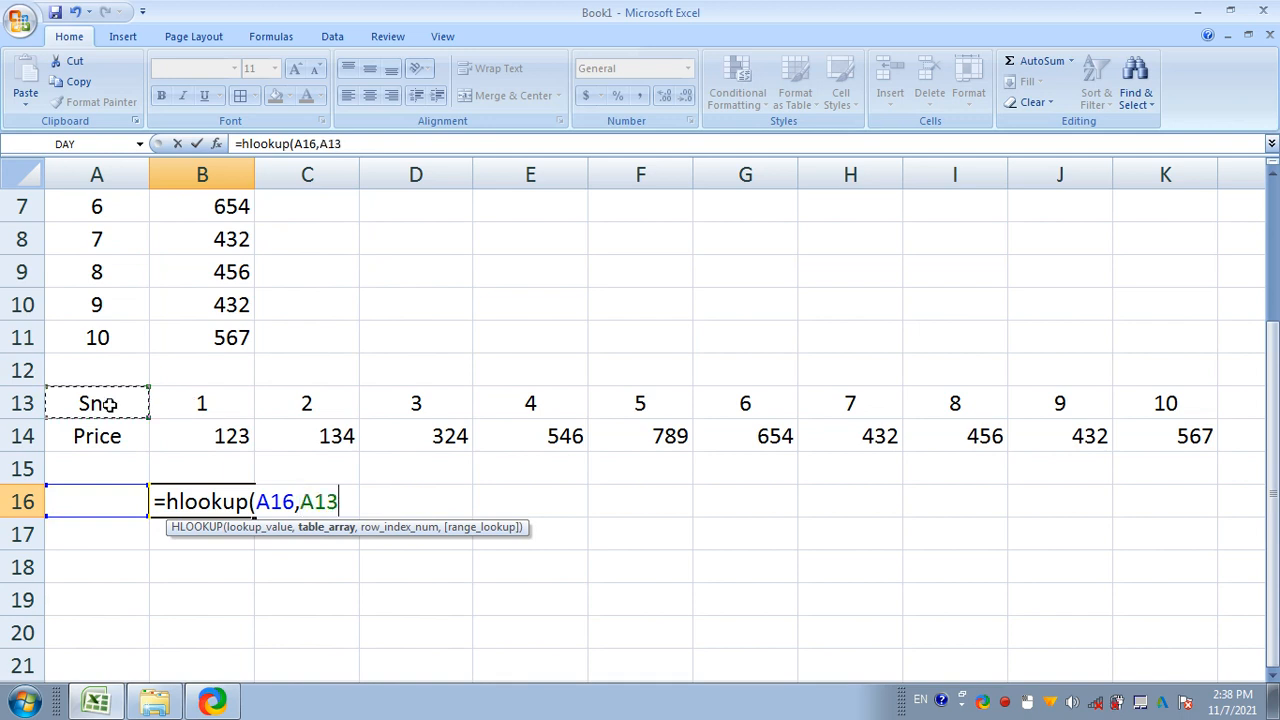
{"action": "left_click_drag", "start_coordinate": [109, 404], "coordinate": [1164, 445]}
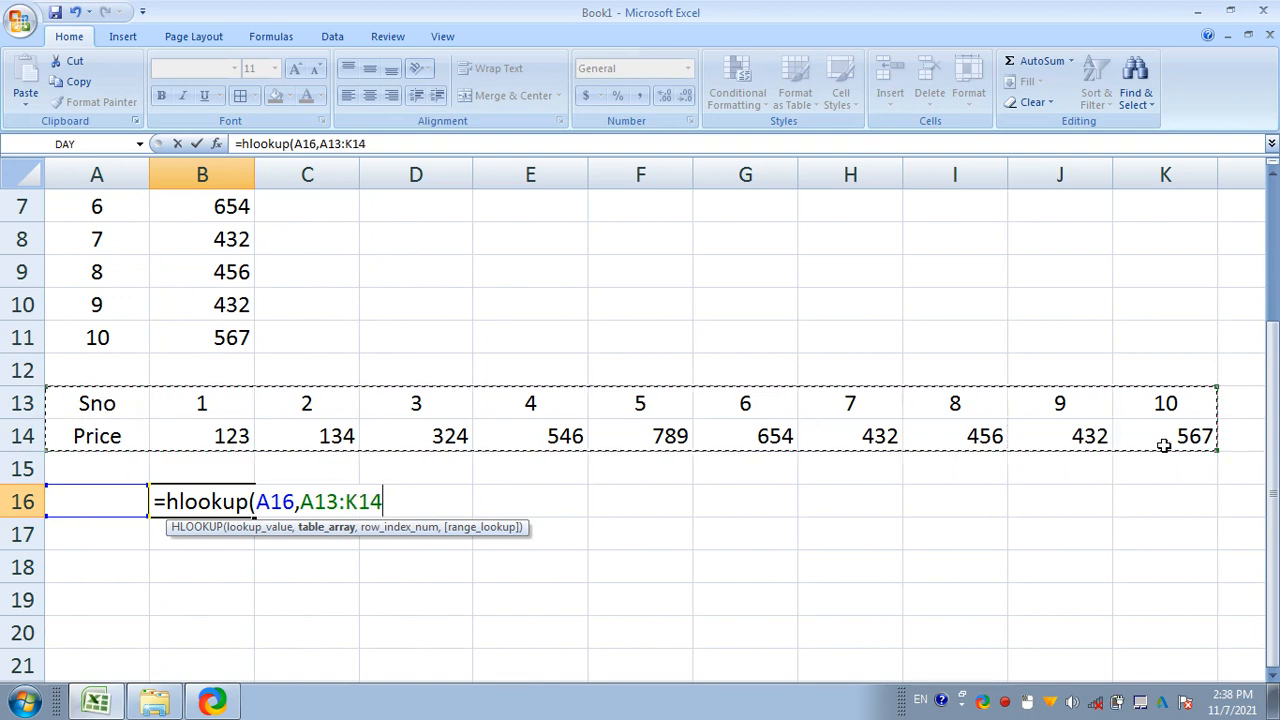
{"action": "type", "text": ","}
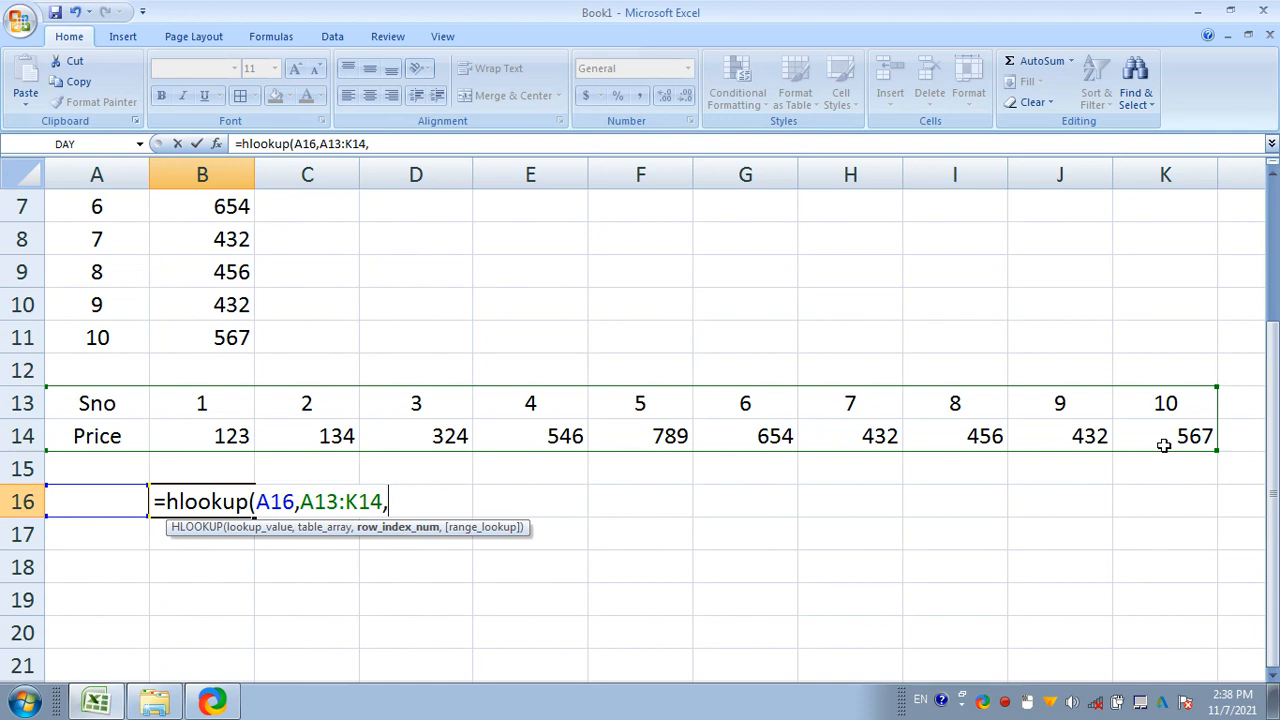
{"action": "type", "text": "2m"}
{"action": "key", "text": "BackSpace"}
{"action": "type", "text": ",Tru"}
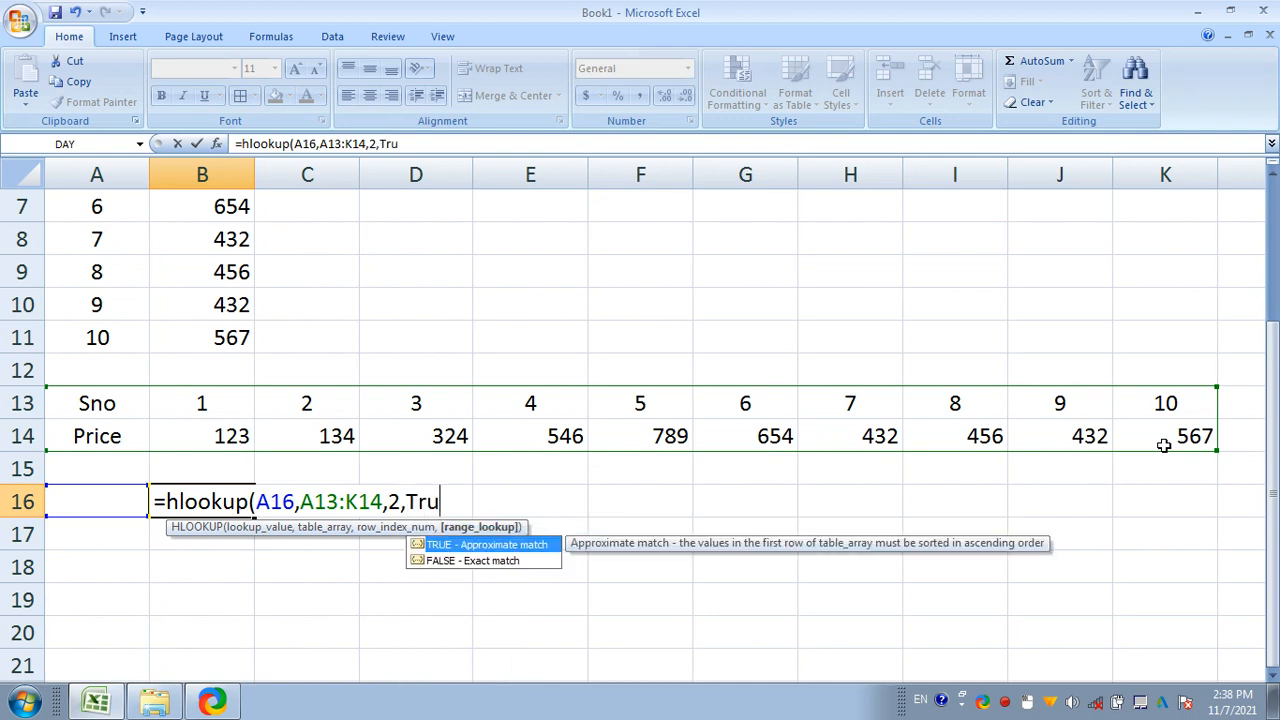
{"action": "type", "text": "e)"}
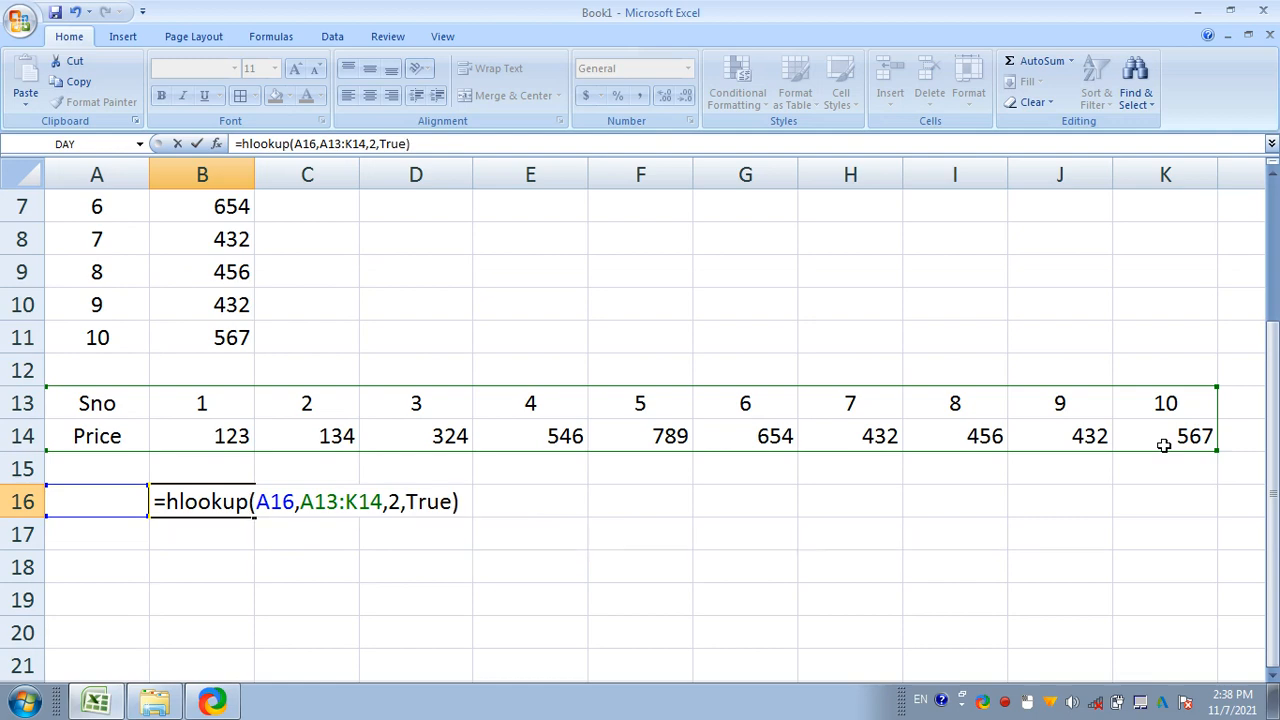
{"action": "key", "text": "Return"}
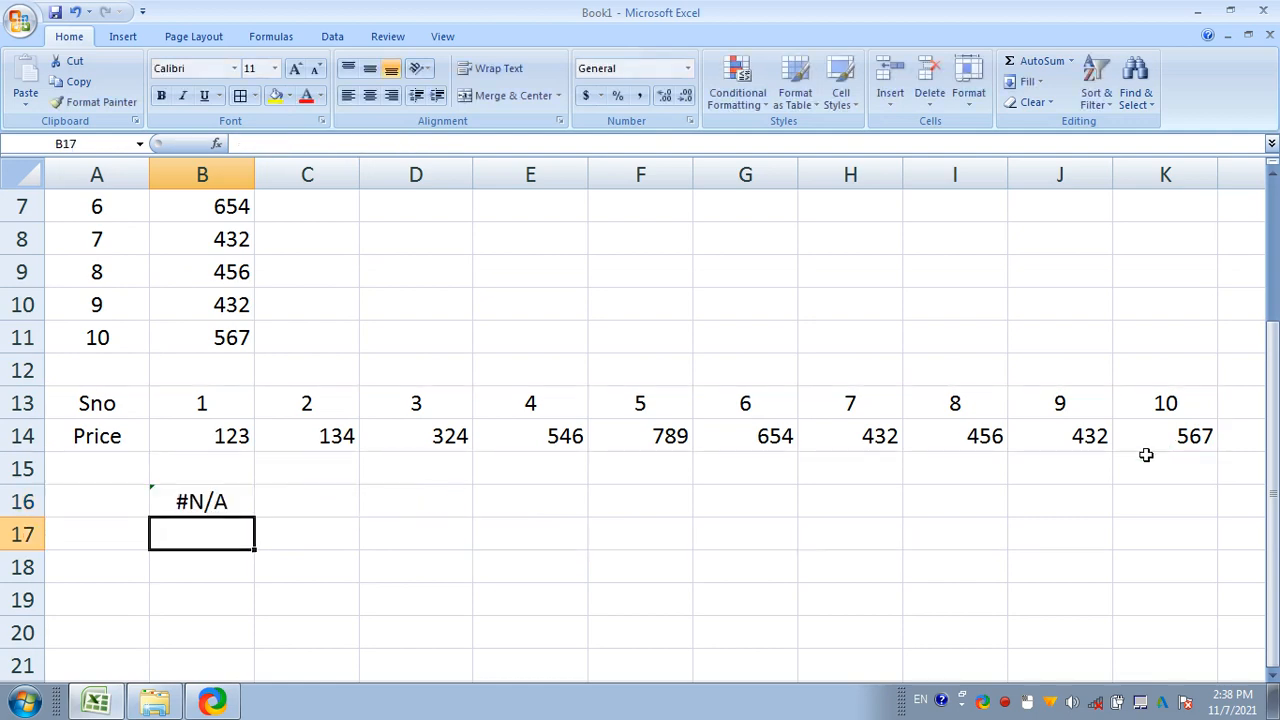
- Enter Sno in A16 as the lookup value for the HLOOKUP formula
{"action": "left_click", "coordinate": [97, 512]}
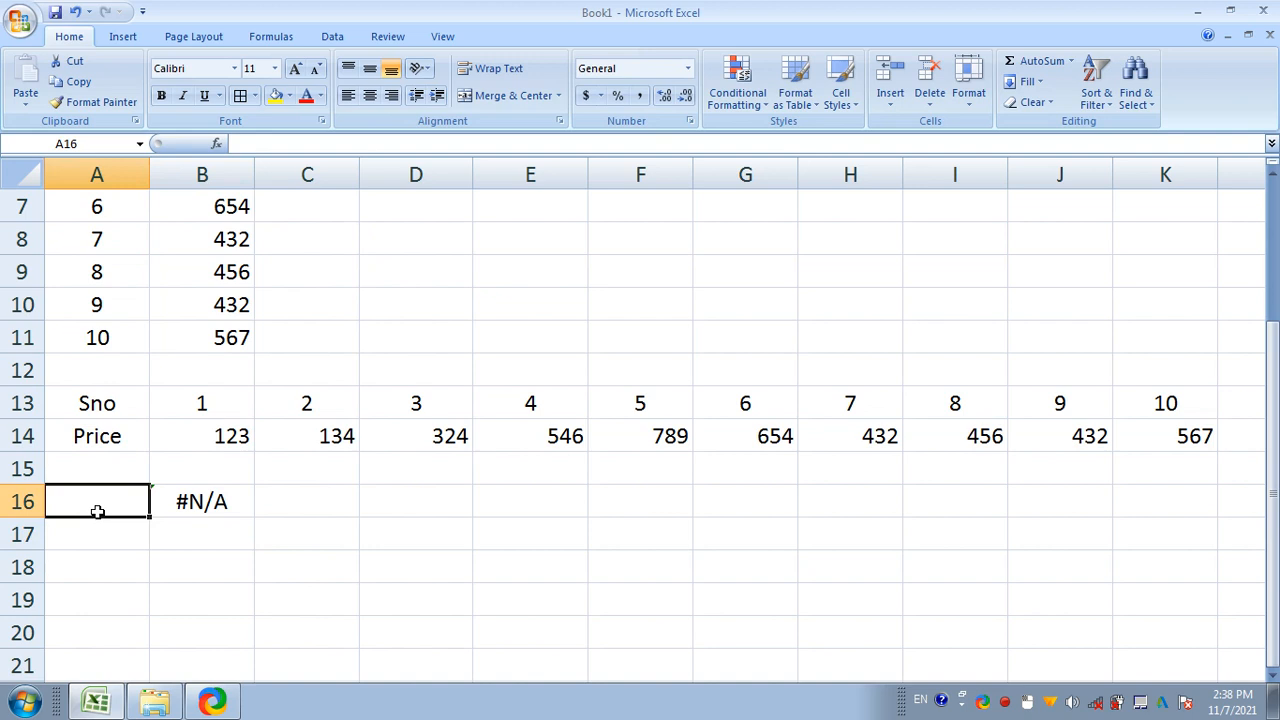
{"action": "type", "text": "Sno"}
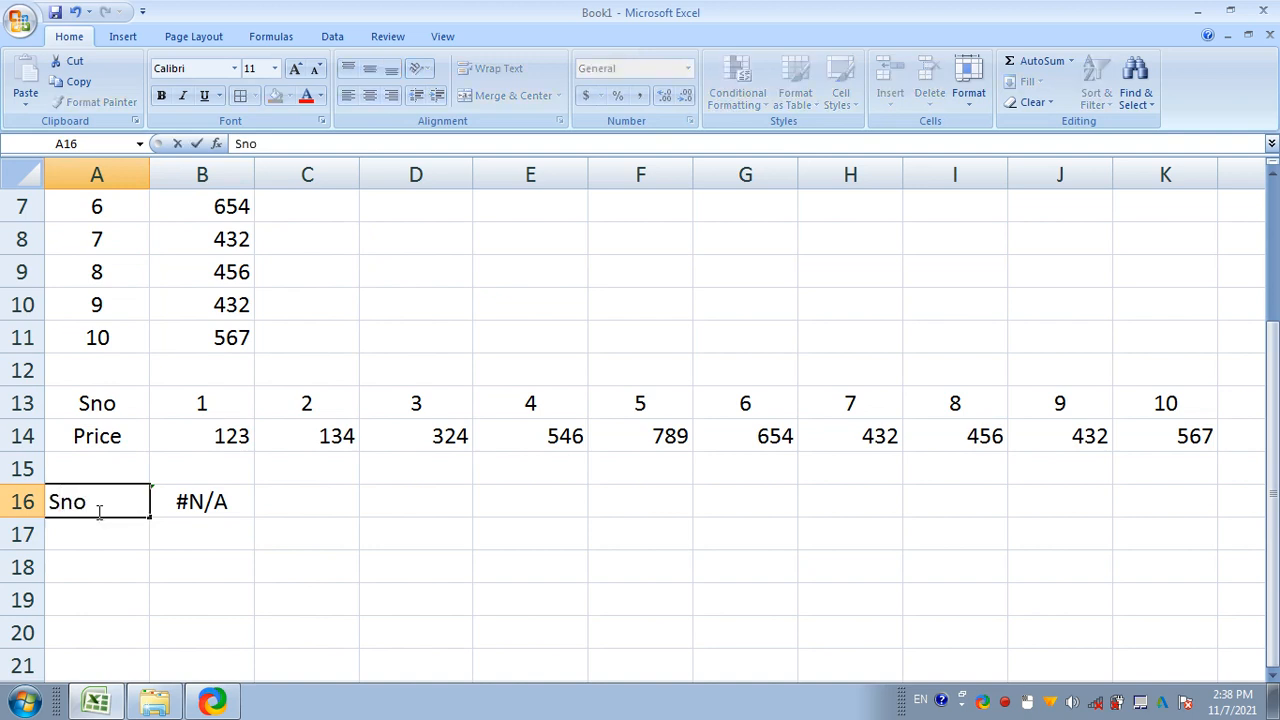
{"action": "key", "text": "Return"}
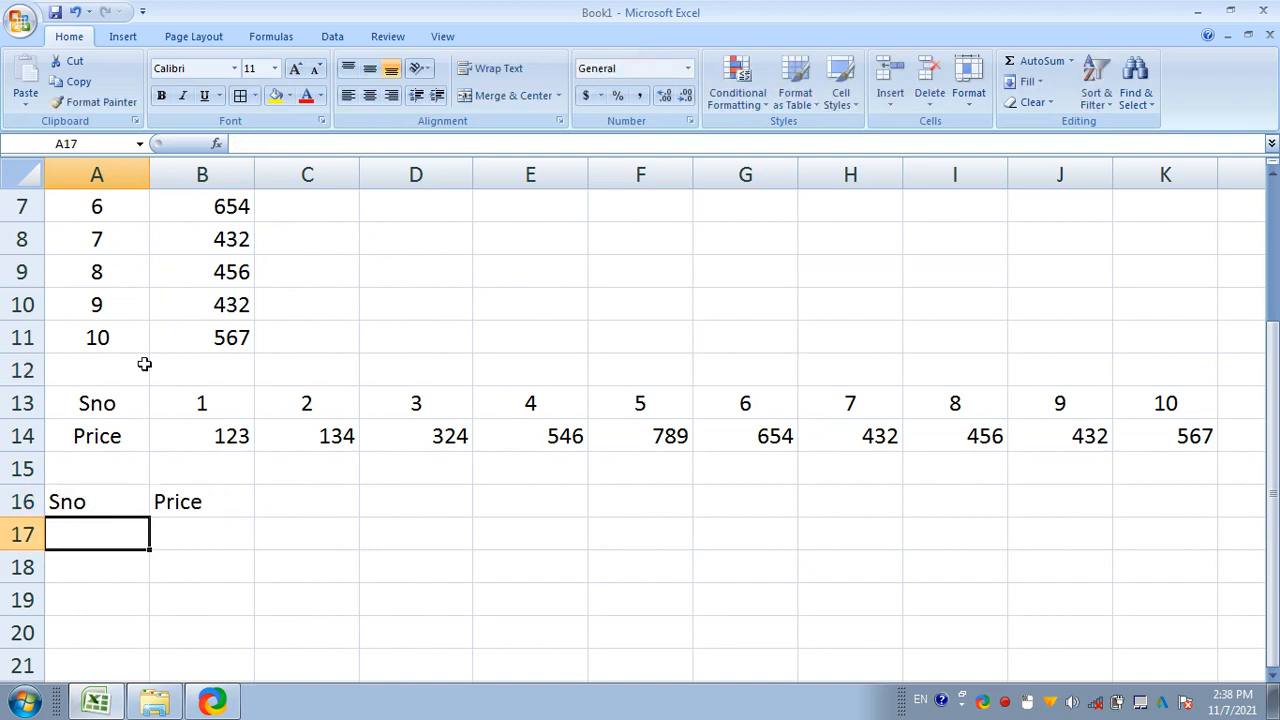
- Enter 4 in A16 as the serial number for the HLOOKUP formula
{"action": "left_click", "coordinate": [75, 502]}
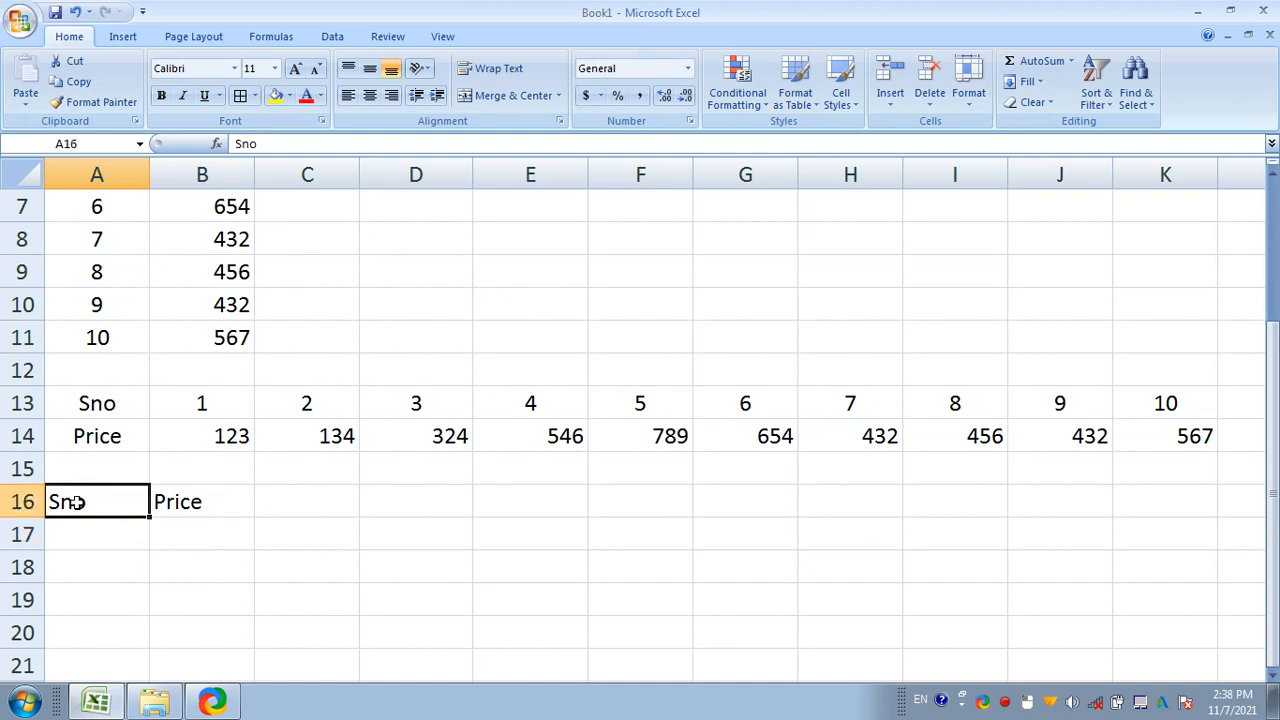
{"action": "type", "text": "4"}
{"action": "key", "text": "Return"}
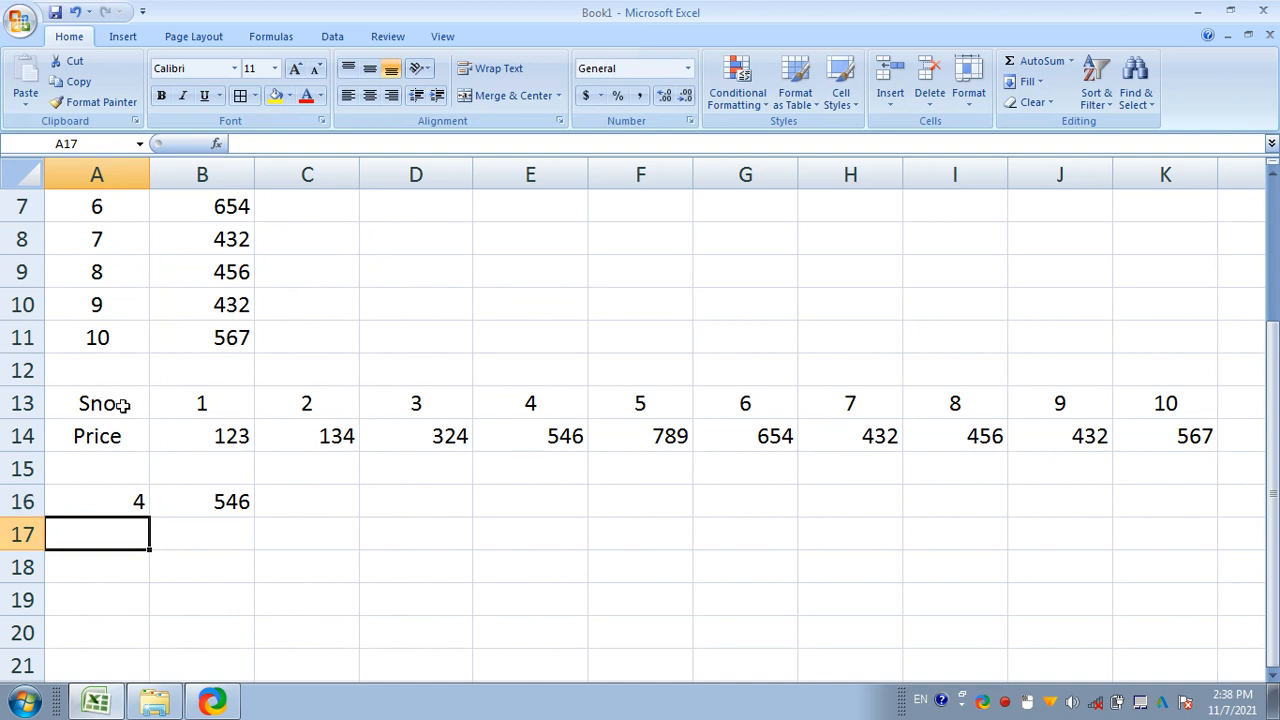
- Center the contents of the transposed table in A13:K14 horizontally
{"action": "left_click_drag", "start_coordinate": [120, 403], "coordinate": [1138, 435]}
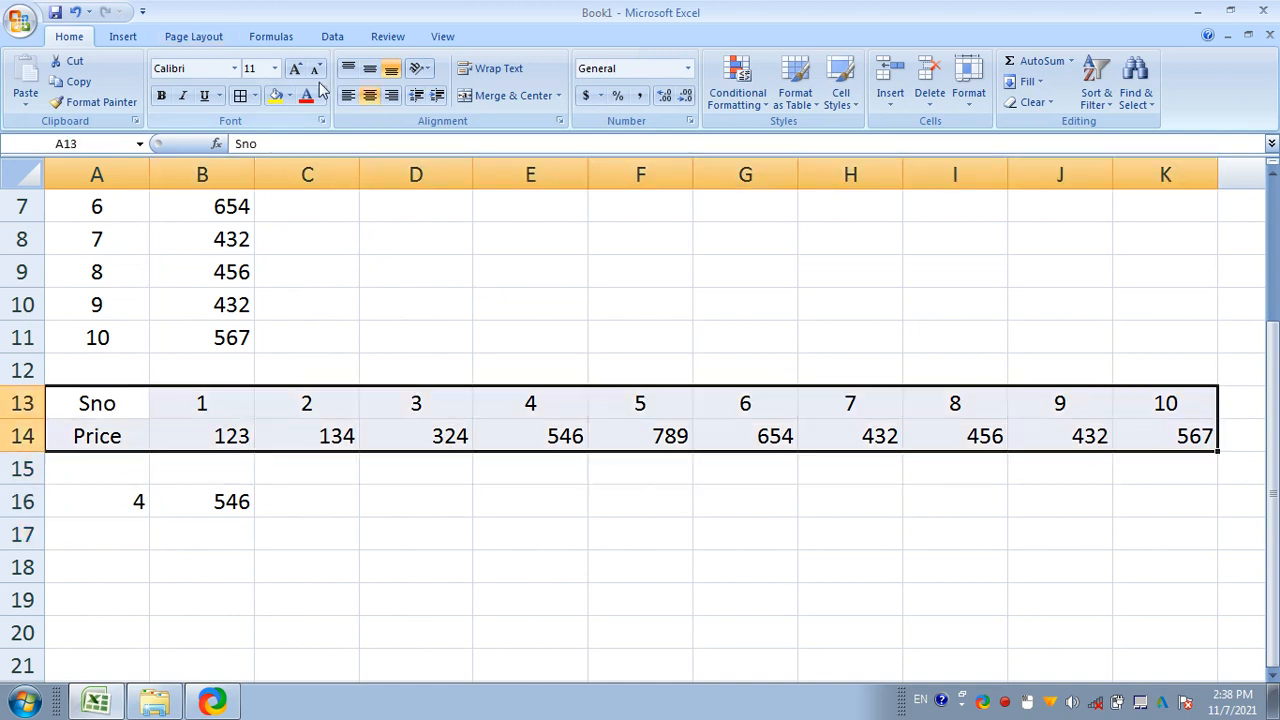
{"action": "left_click", "coordinate": [369, 95]}
{"action": "left_click", "coordinate": [369, 95]}
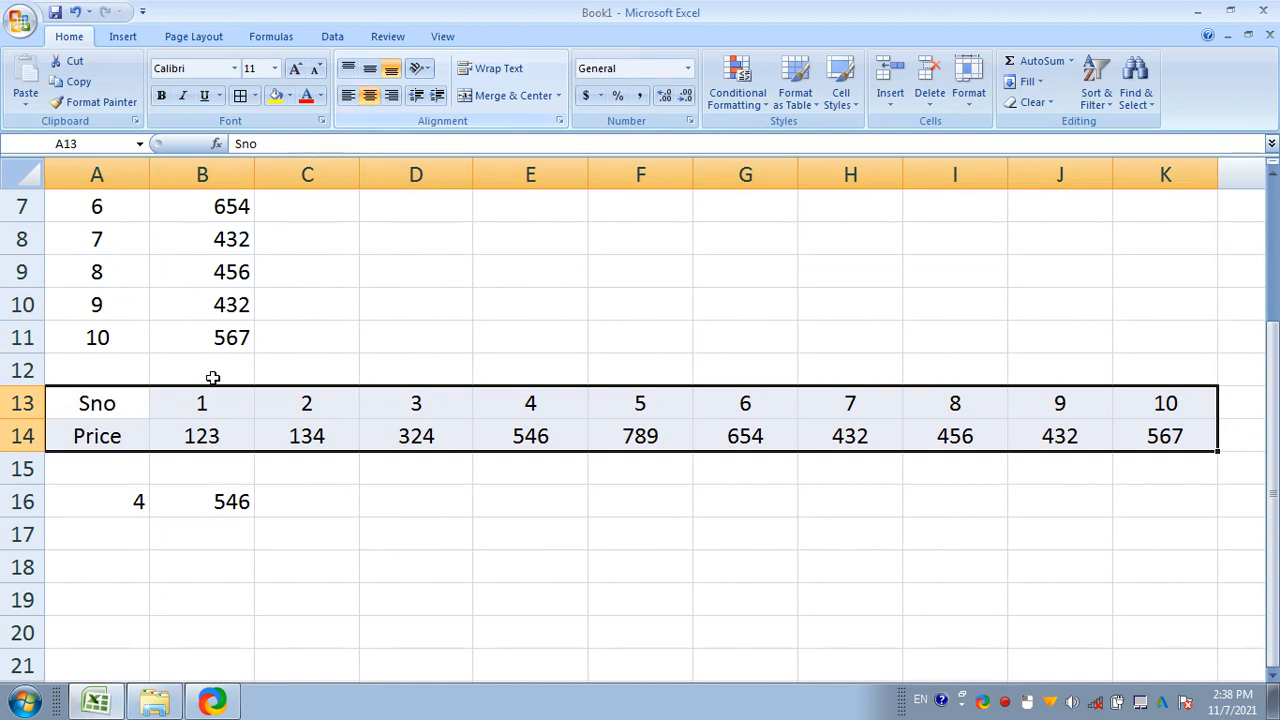
- Make the whole Sno row of the transposed table, A13:K13, bold
{"action": "left_click", "coordinate": [104, 405]}
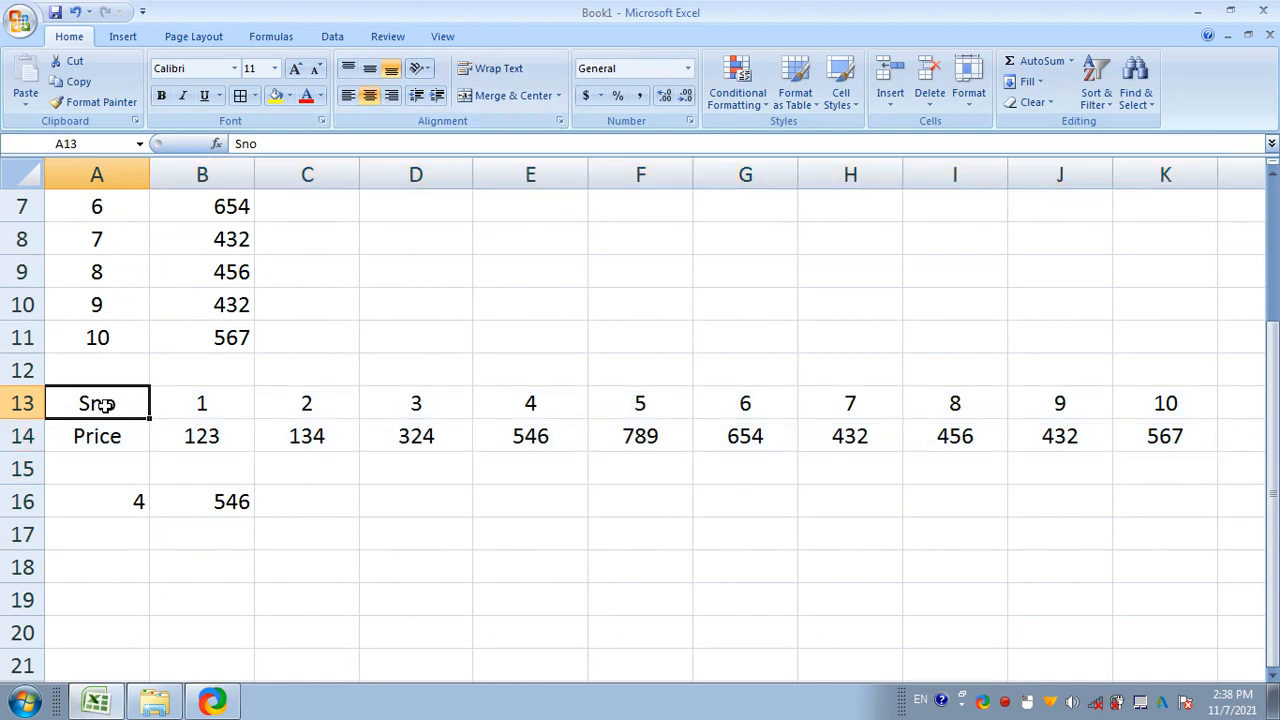
{"action": "left_click_drag", "start_coordinate": [143, 405], "coordinate": [1127, 402]}
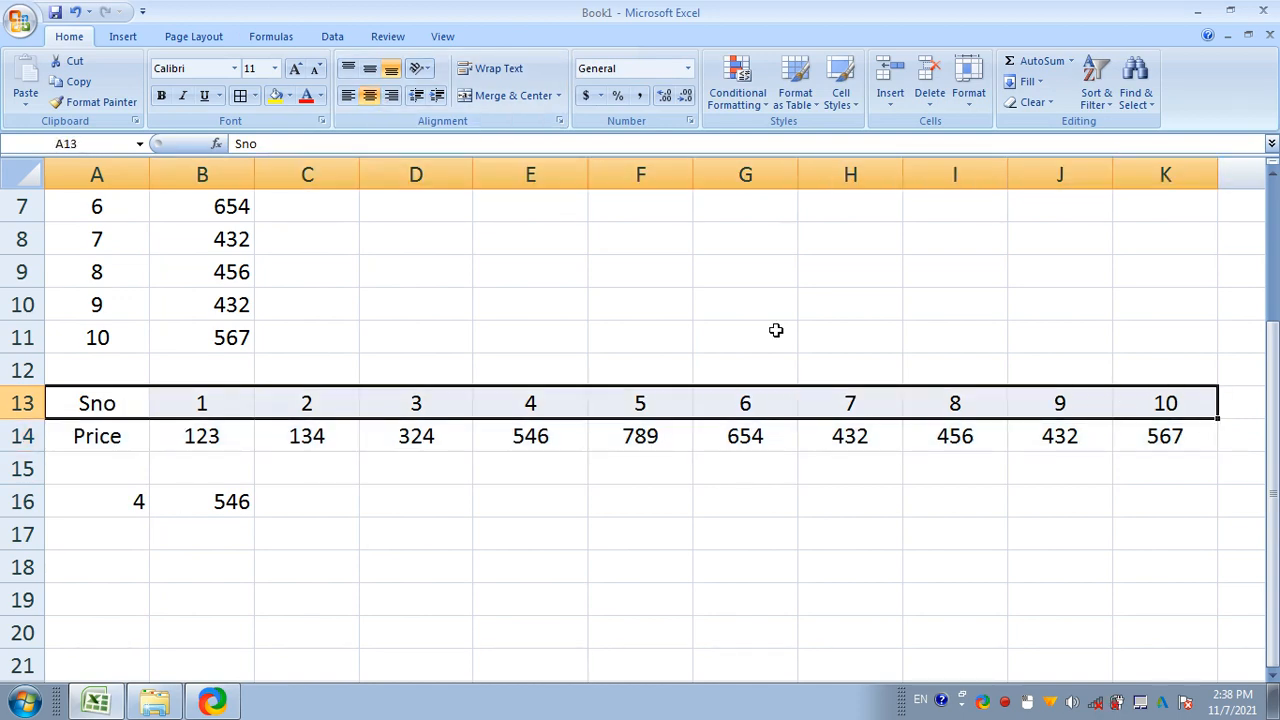
{"action": "left_click", "coordinate": [161, 95]}
{"action": "left_click", "coordinate": [165, 471]}
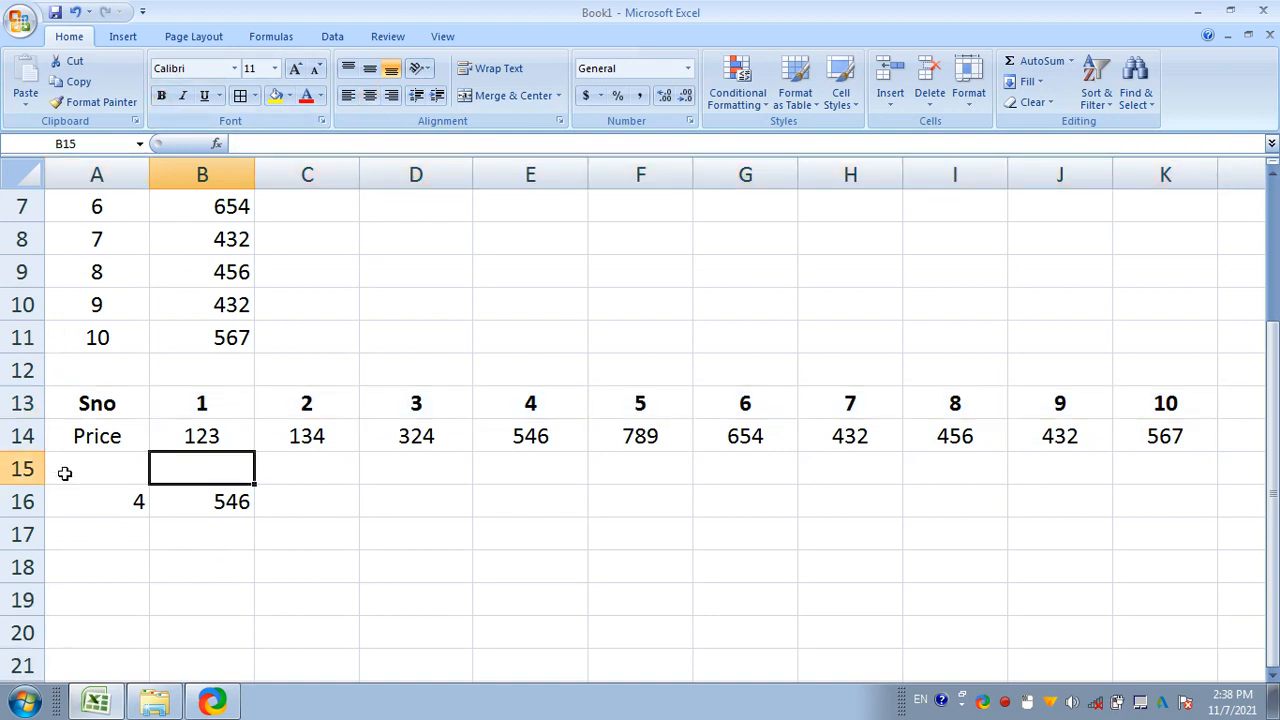
- Remove bold from the serial numbers in B13:K13 and make the Price label in A14 bold
{"action": "left_click_drag", "start_coordinate": [212, 414], "coordinate": [1154, 400]}
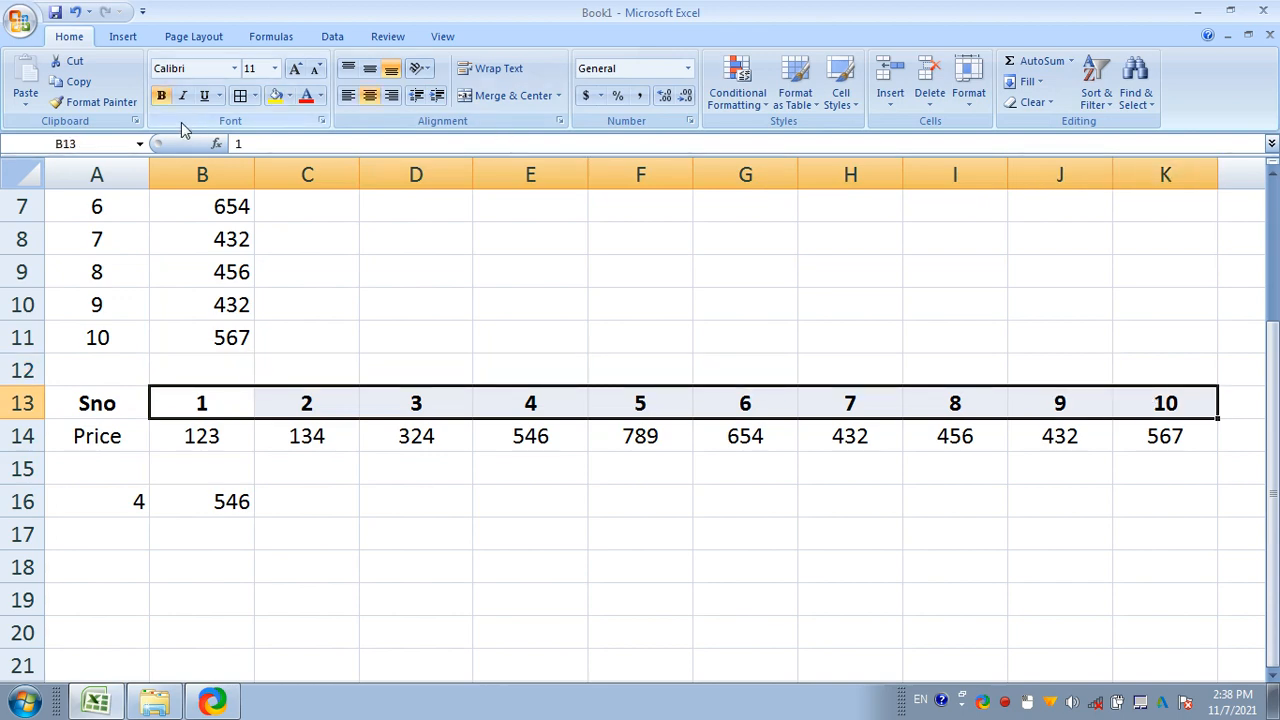
{"action": "left_click", "coordinate": [161, 95]}
{"action": "left_click", "coordinate": [92, 445]}
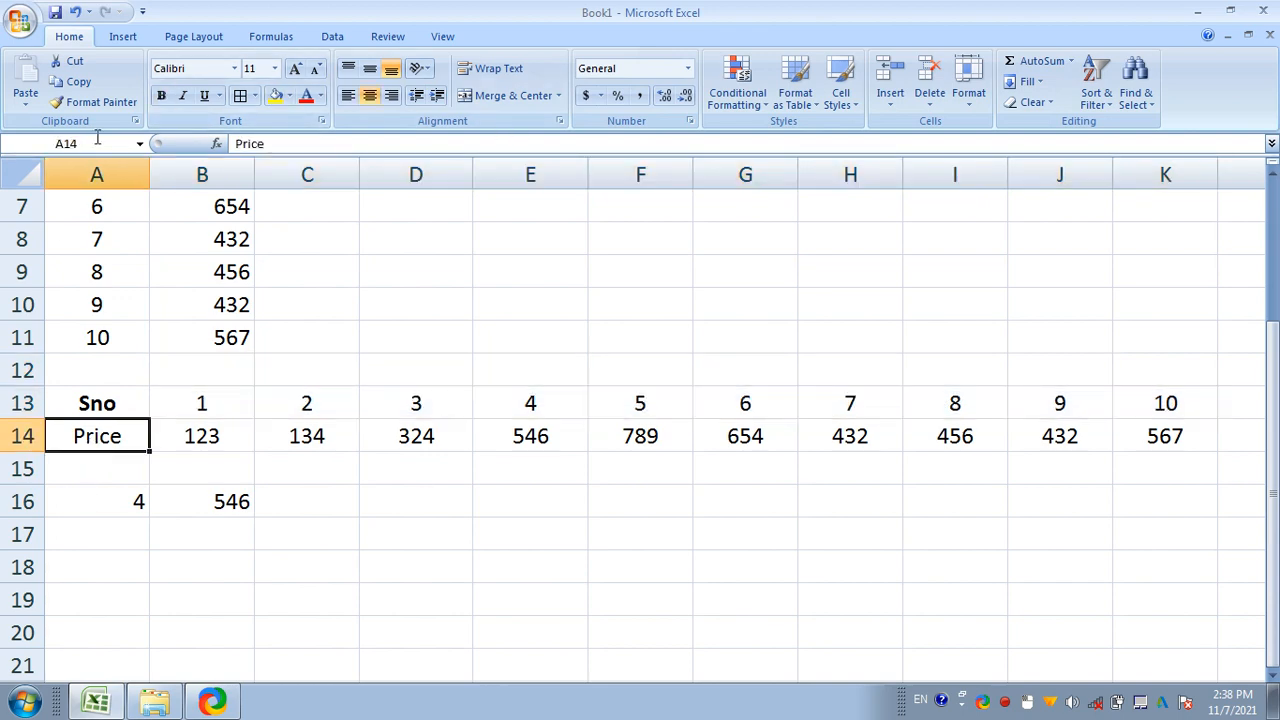
{"action": "left_click", "coordinate": [161, 95]}
{"action": "left_click", "coordinate": [330, 539]}
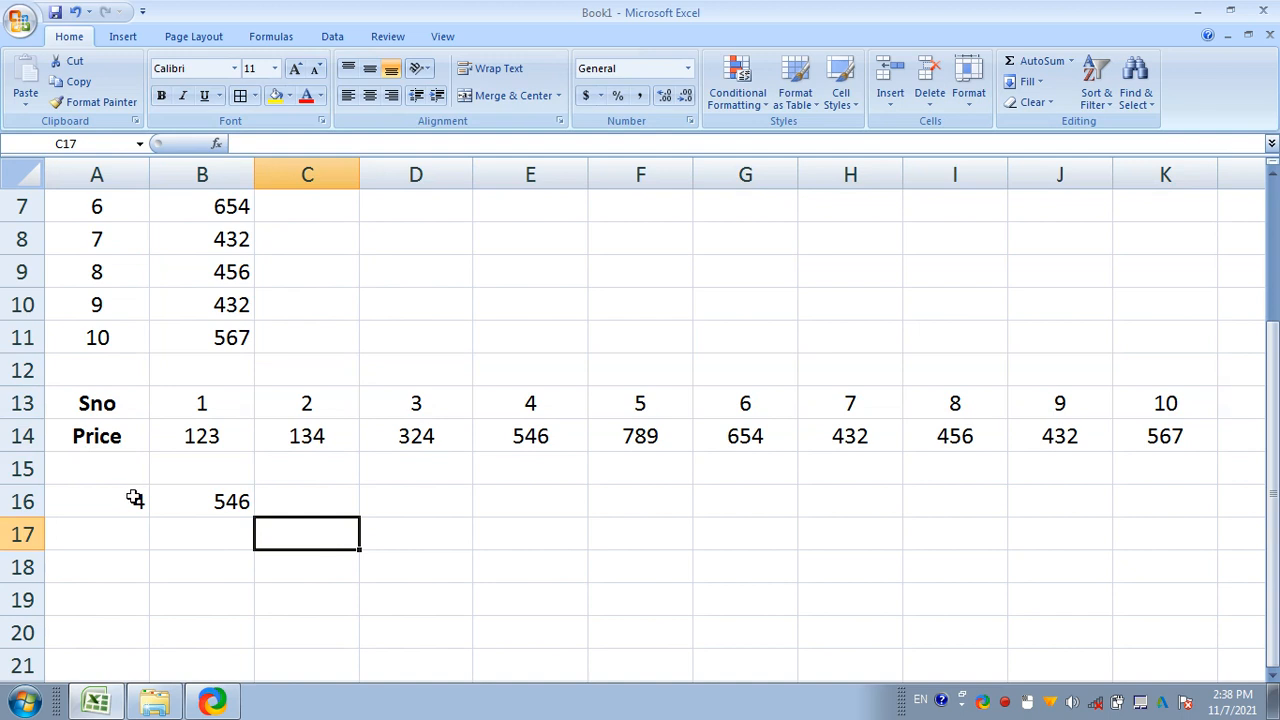
- Set the HLOOKUP lookup value in A16 to 10
{"action": "left_click", "coordinate": [135, 499]}
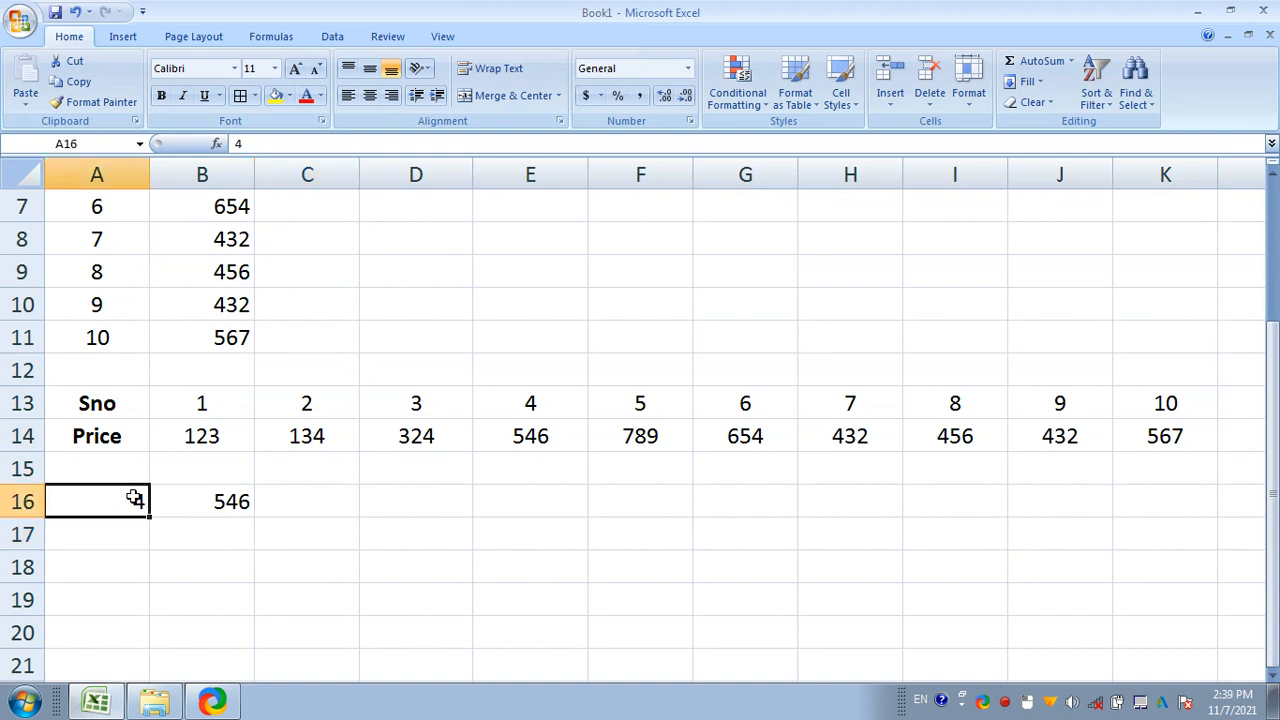
{"action": "type", "text": "10"}
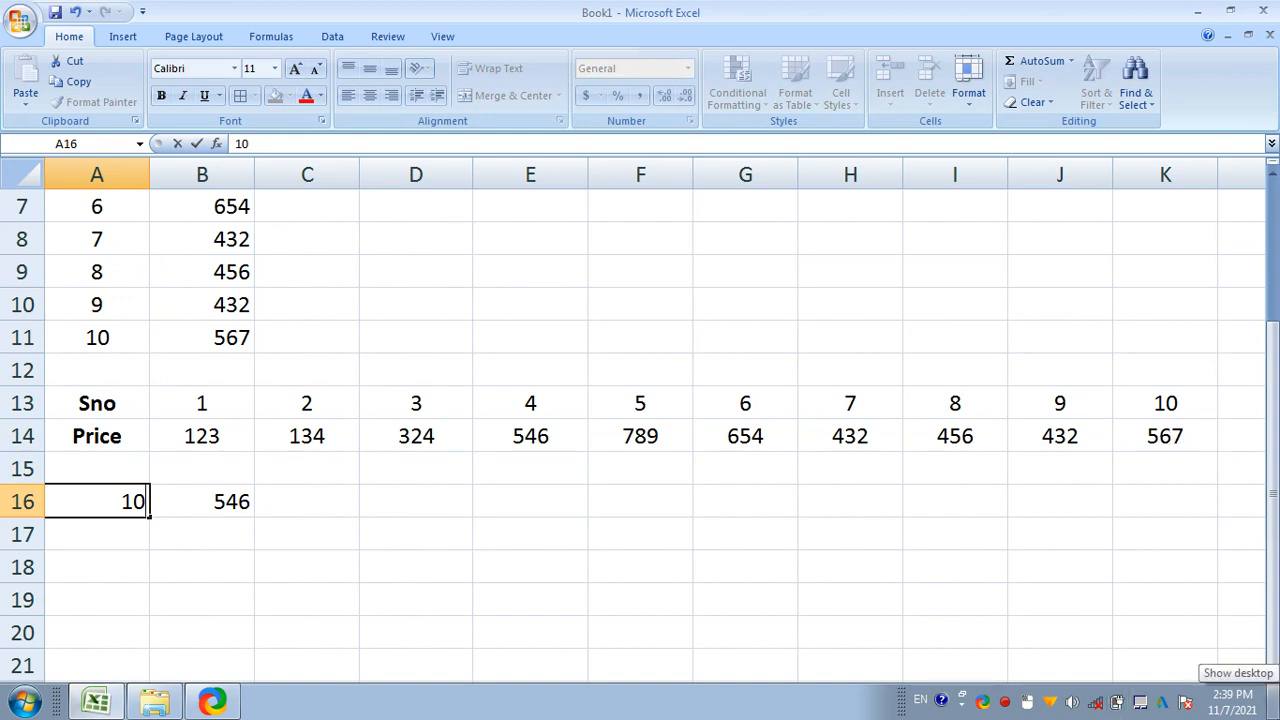
{"action": "key", "text": "Return"}
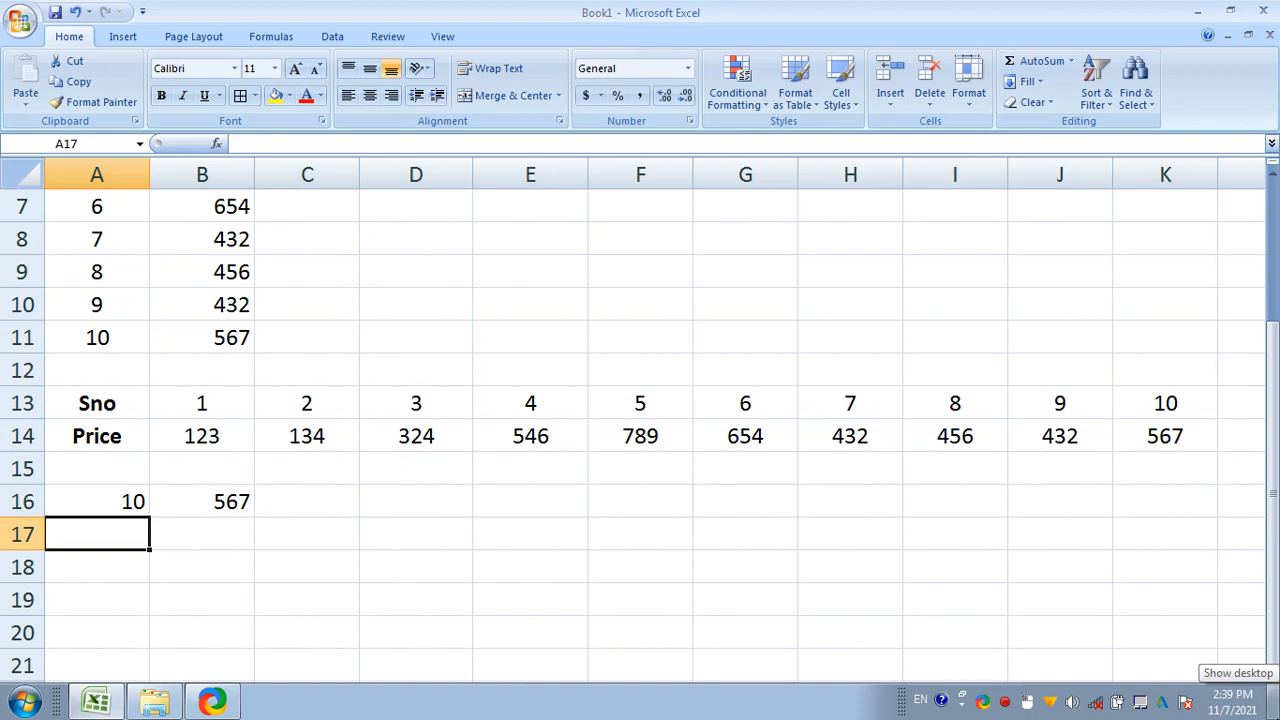
{"action": "scroll", "coordinate": [509, 534], "scroll_direction": "up", "scroll_amount": 2}
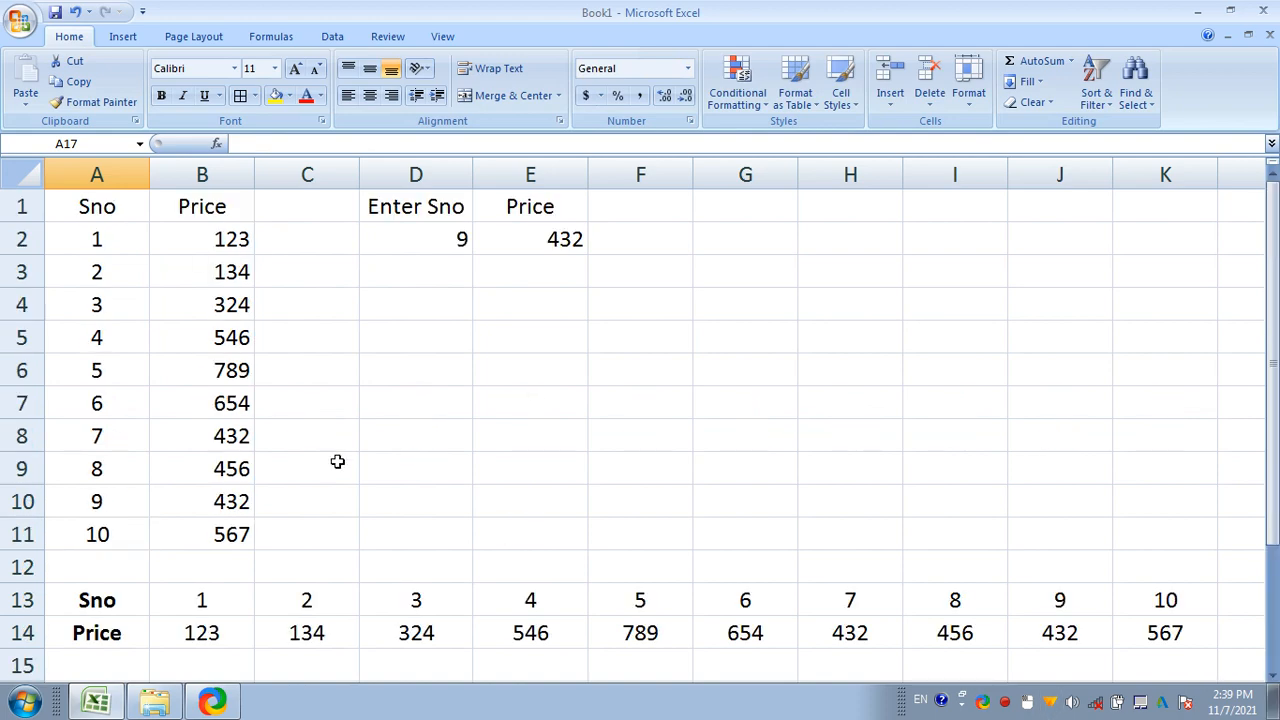
{"action": "scroll", "coordinate": [480, 408], "scroll_direction": "down", "scroll_amount": 2}
{"action": "scroll", "coordinate": [494, 423], "scroll_direction": "up", "scroll_amount": 2}
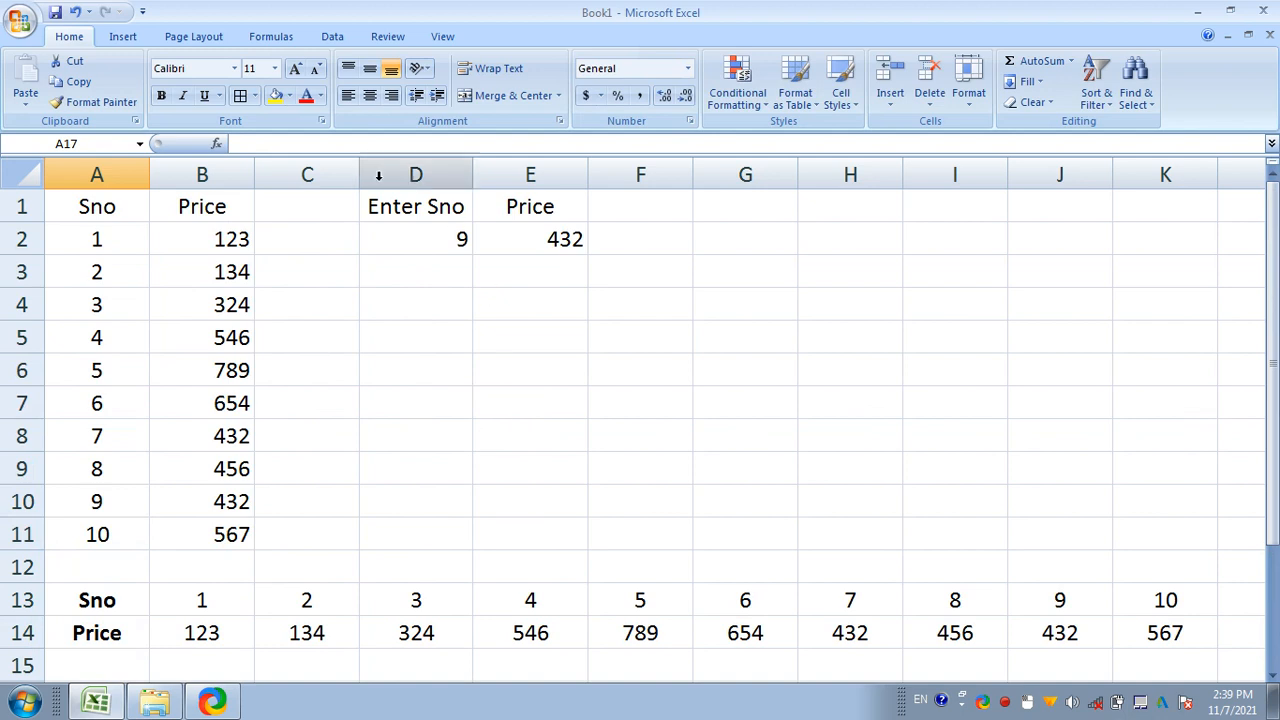